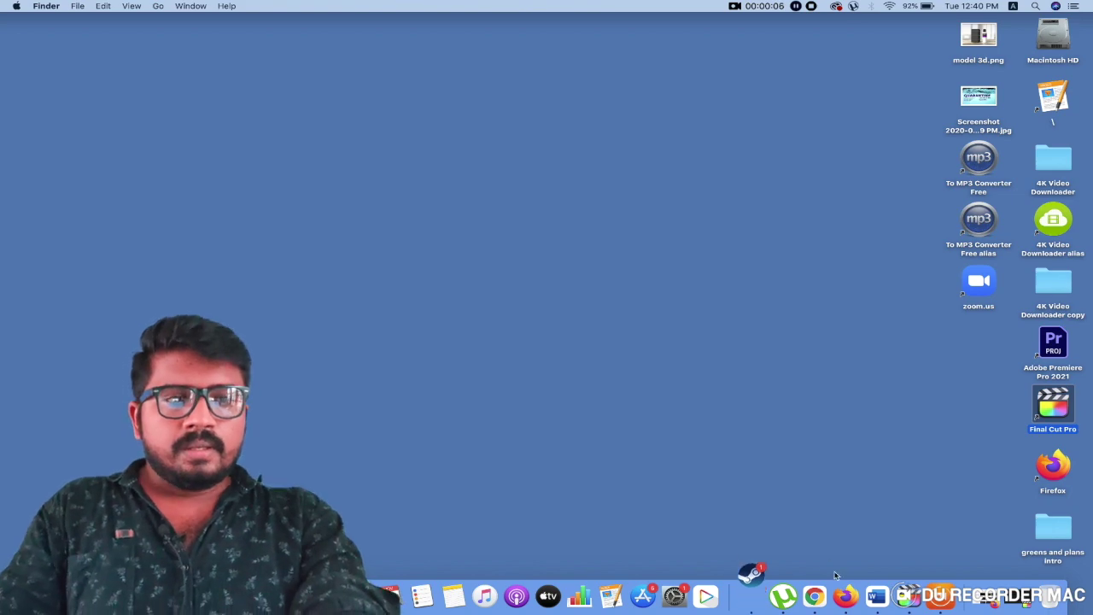
- Restore Firefox and return to the Envato Elements home page
click(986, 598)
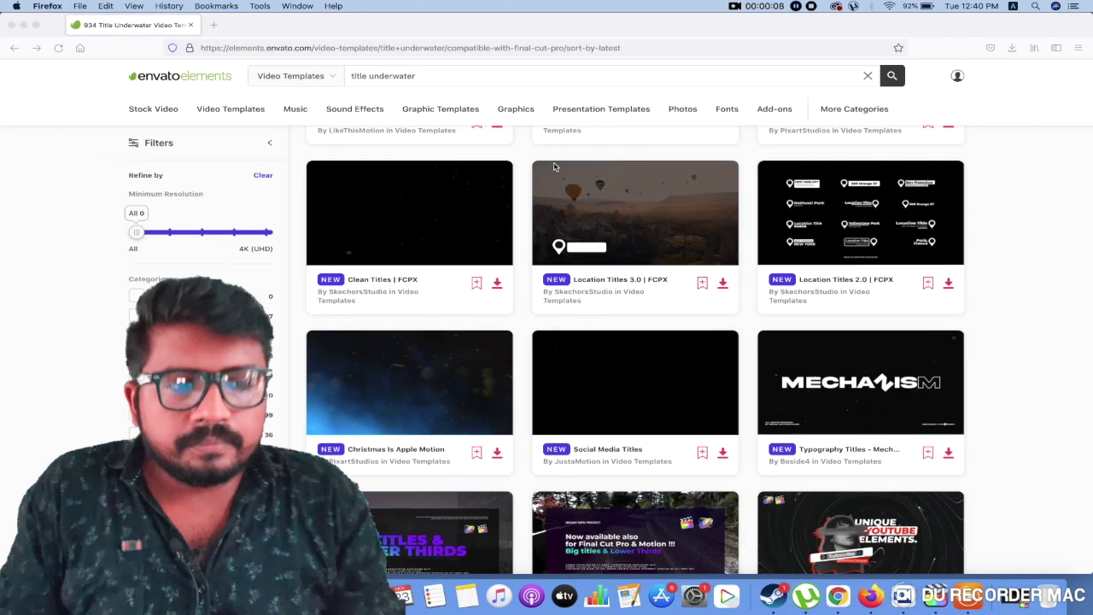
click(189, 82)
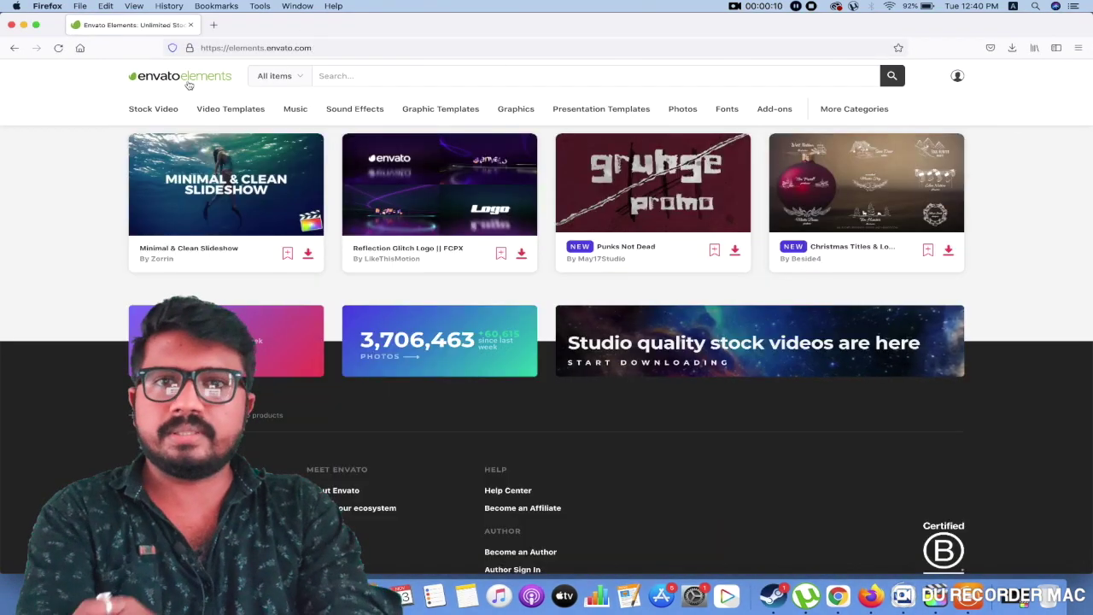
scroll(267, 187, down, 20)
scroll(267, 187, up, 20)
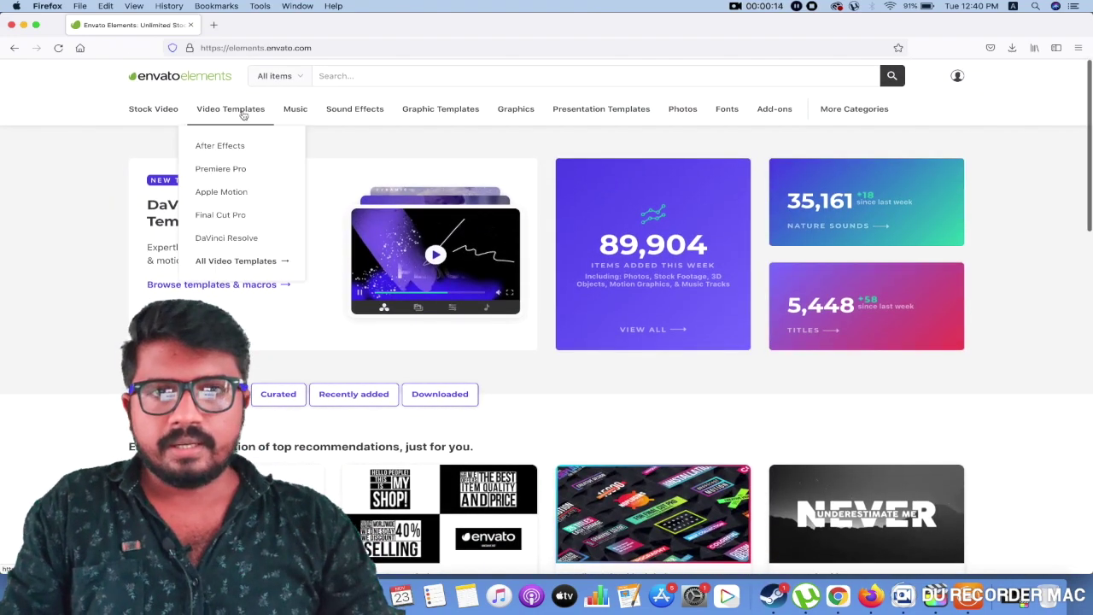
- Search Envato Elements for 'glitch' and review the 19,076 results
mouse_move(174, 117)
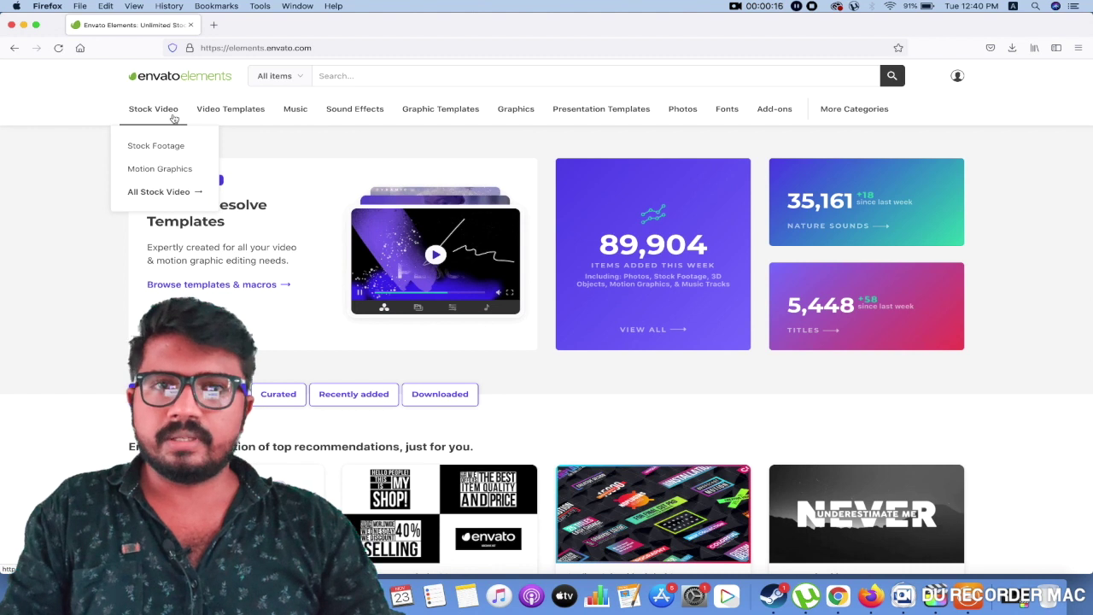
mouse_move(218, 109)
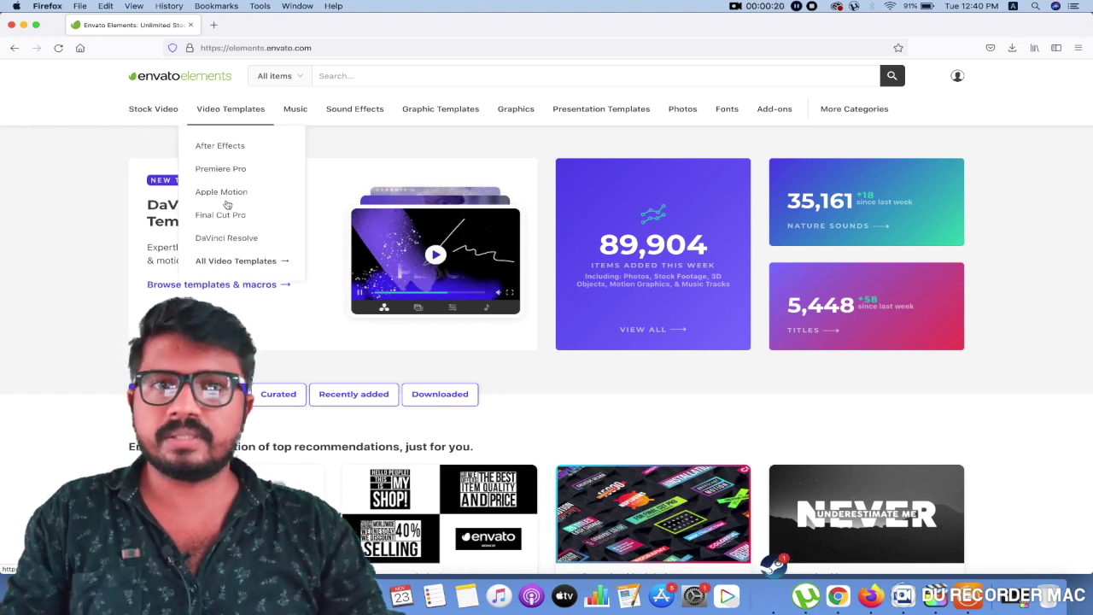
mouse_move(288, 110)
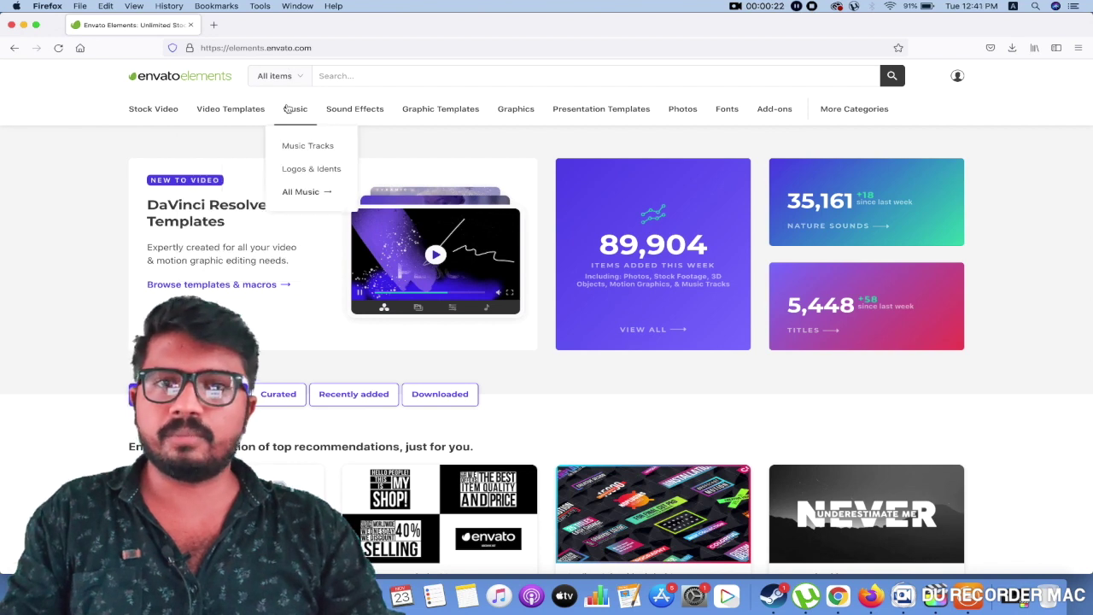
mouse_move(354, 109)
text(glit)
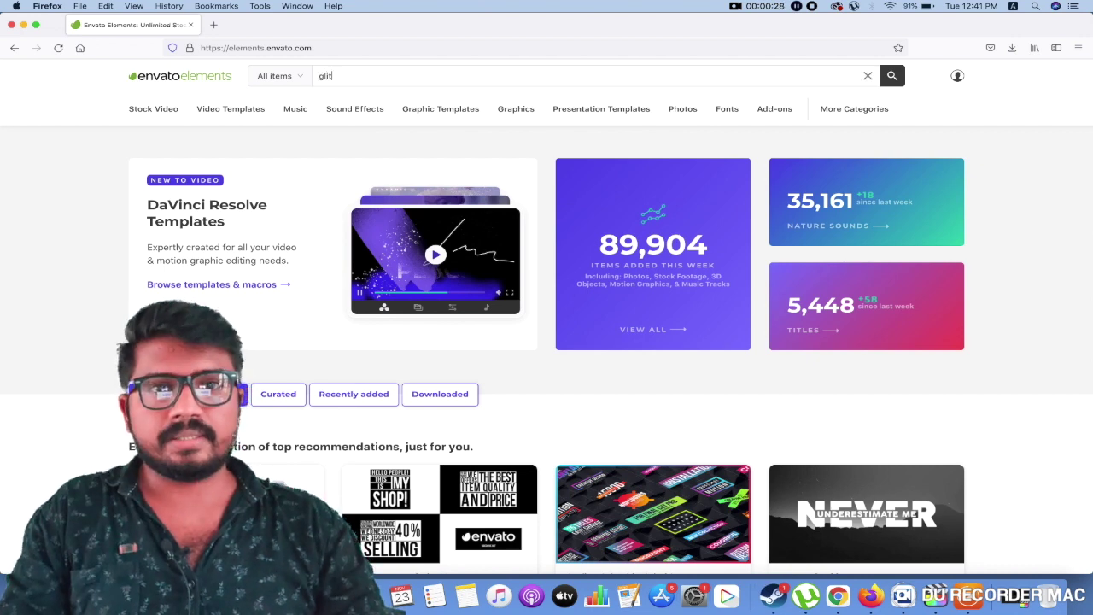
text(ch)
key(Return)
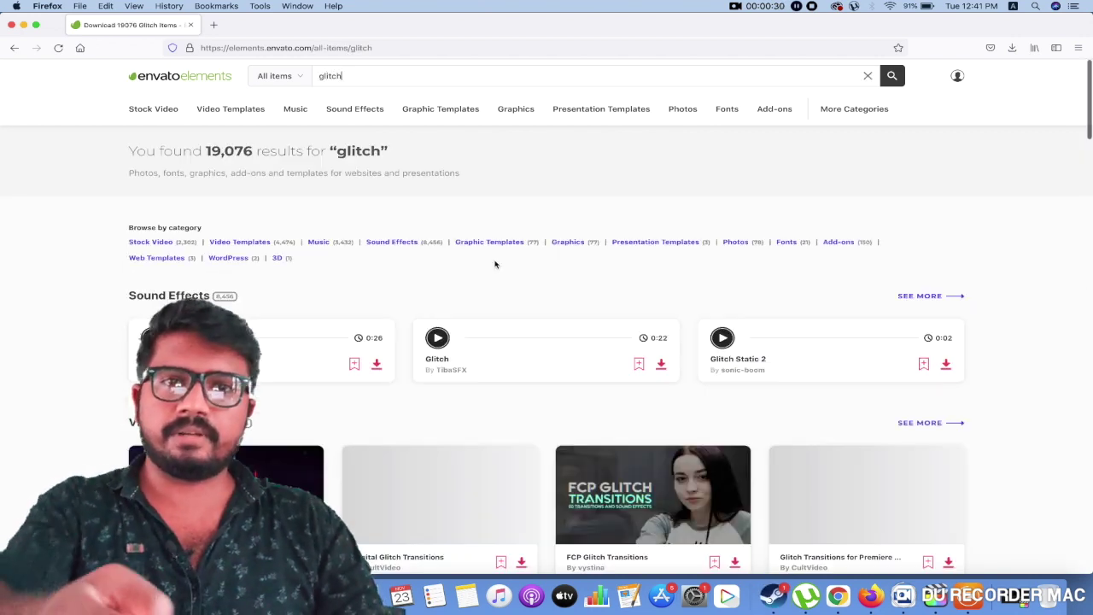
scroll(495, 264, down, 3)
scroll(495, 267, down, 3)
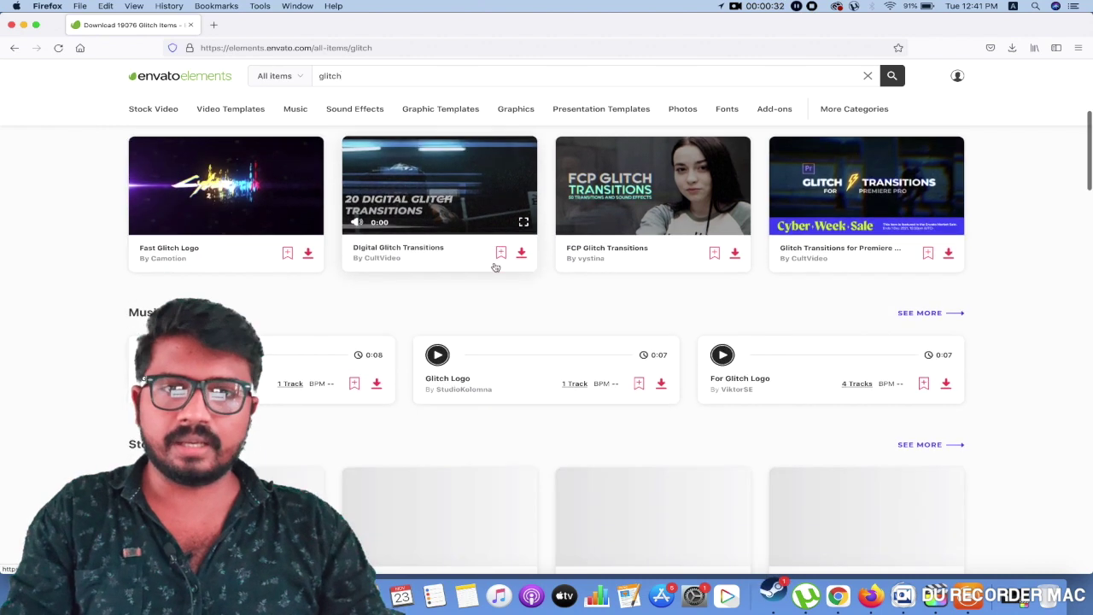
scroll(495, 267, up, 1)
scroll(494, 267, up, 4)
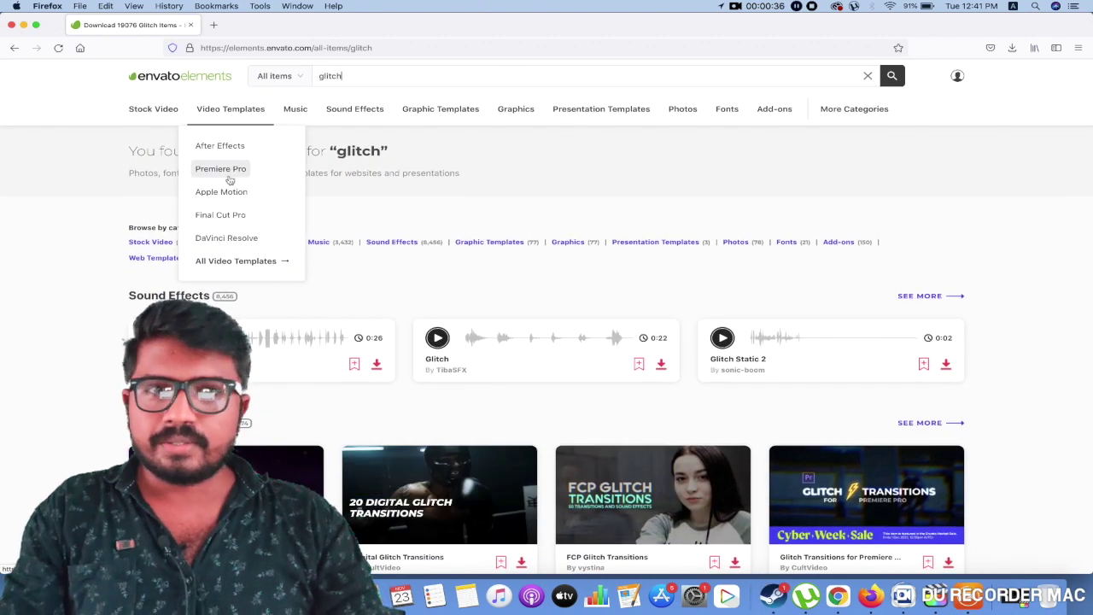
- Browse Envato's Video Templates filtered to Final Cut Pro
click(232, 216)
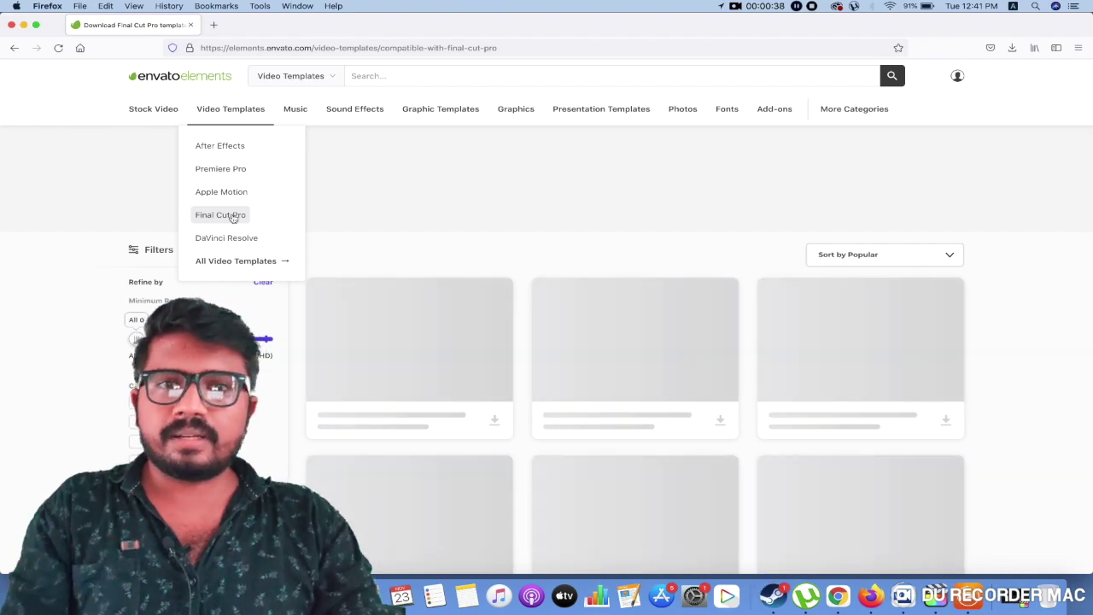
scroll(380, 249, down, 3)
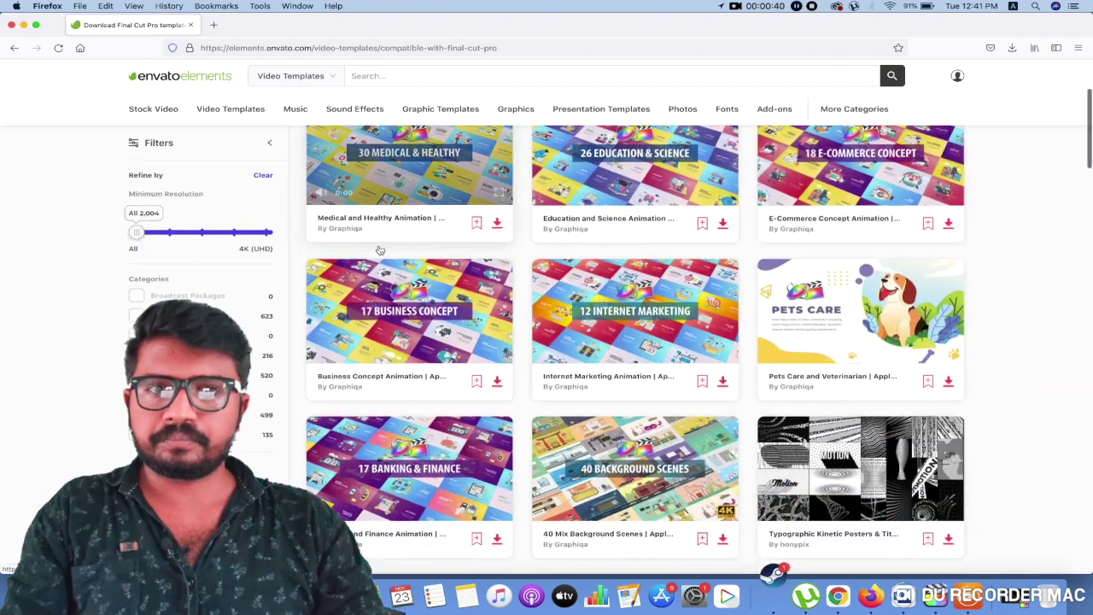
scroll(380, 250, down, 4)
scroll(378, 245, down, 4)
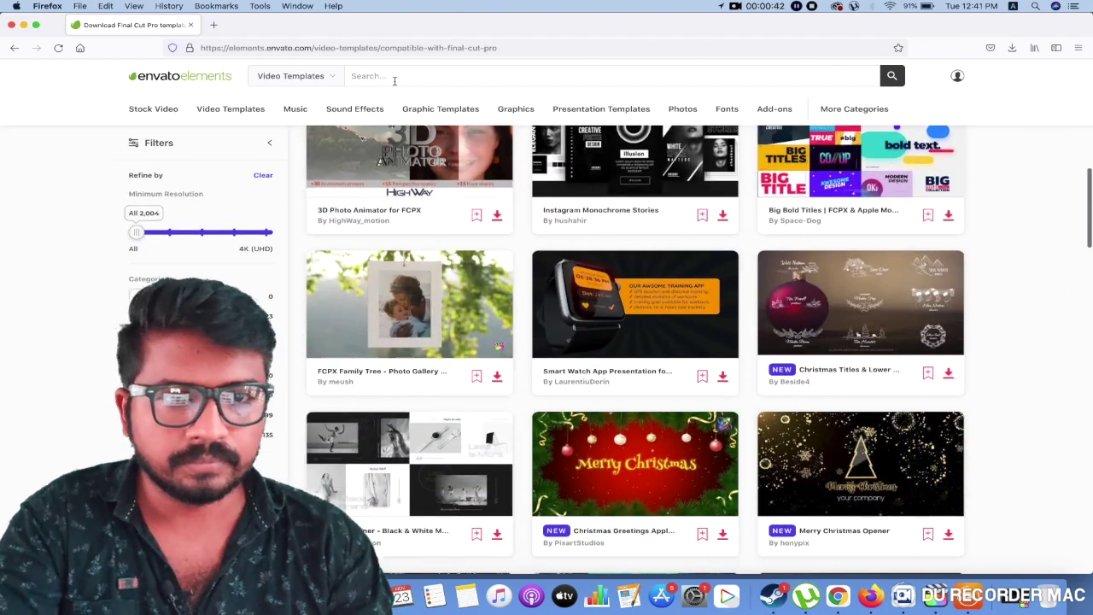
scroll(455, 211, down, 2)
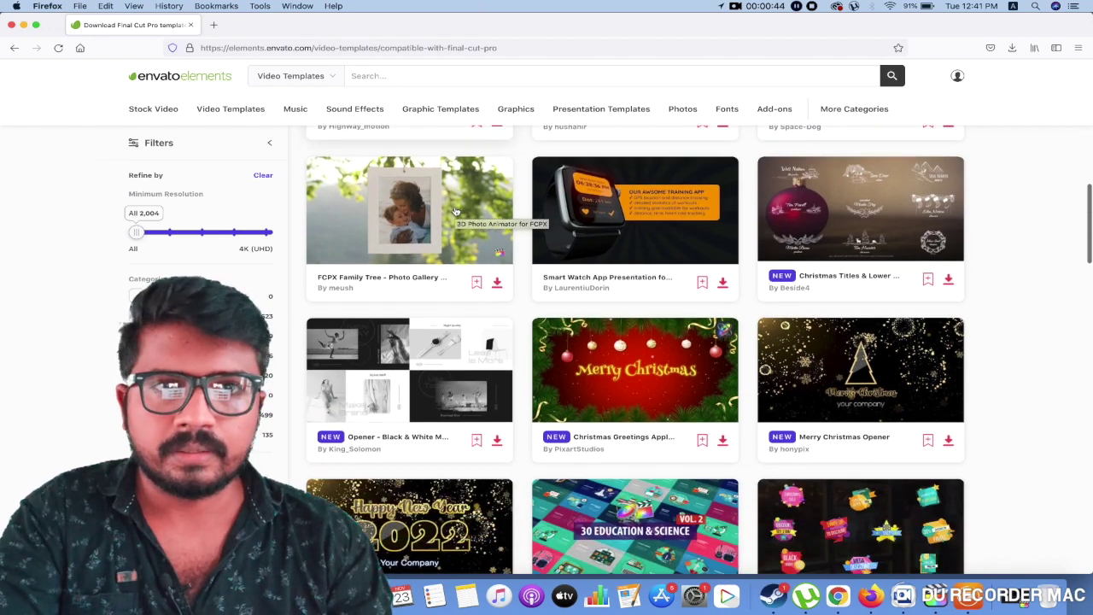
scroll(455, 211, up, 5)
- Search the templates for 'tile for fcp'
click(472, 76)
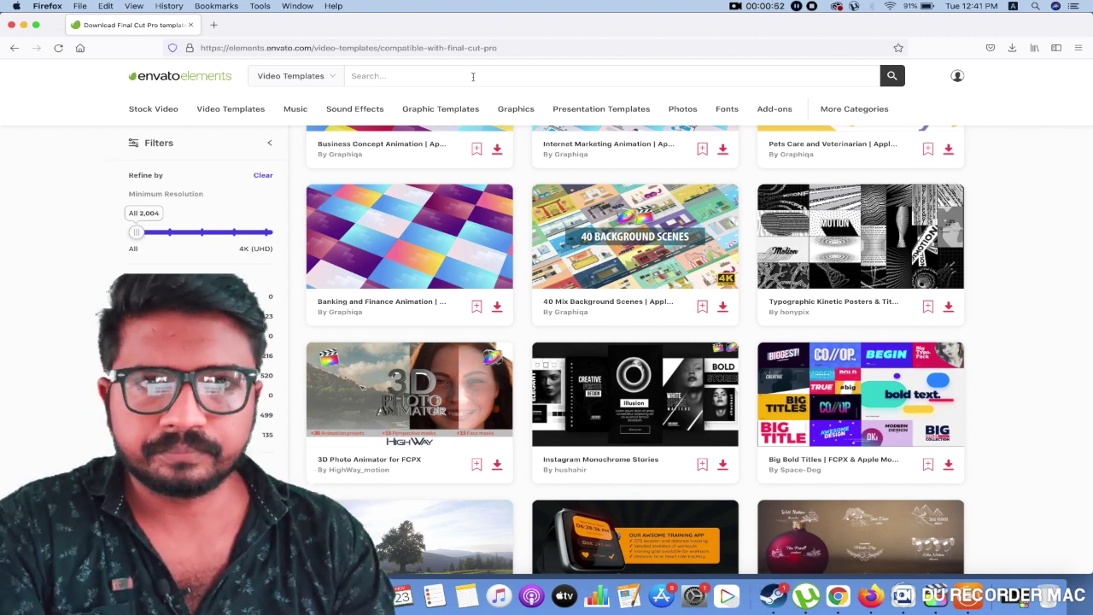
text(tile for f)
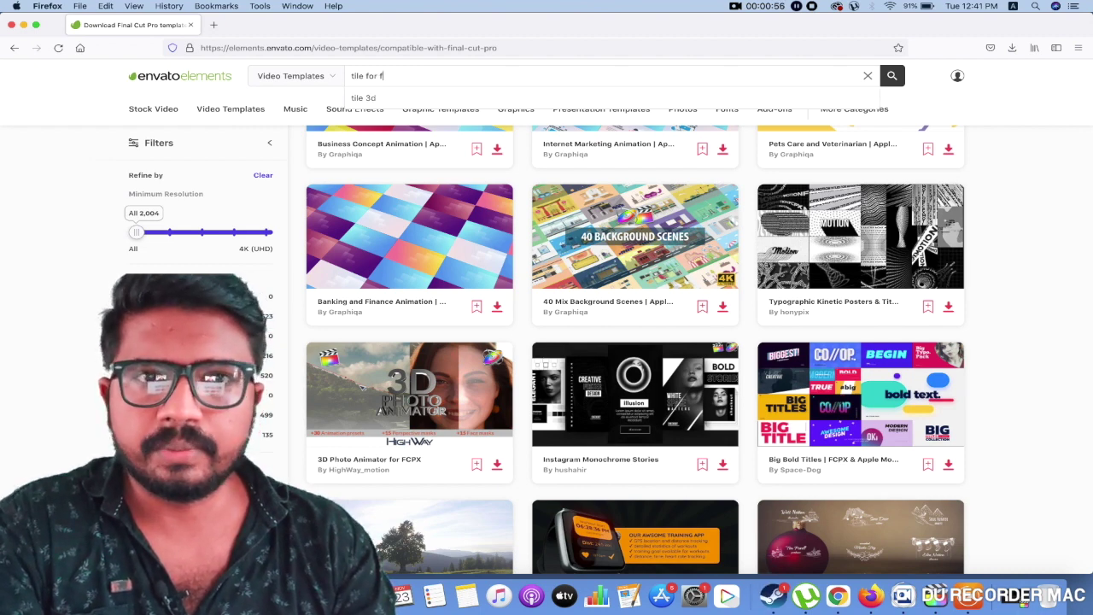
text(cp)
key(Return)
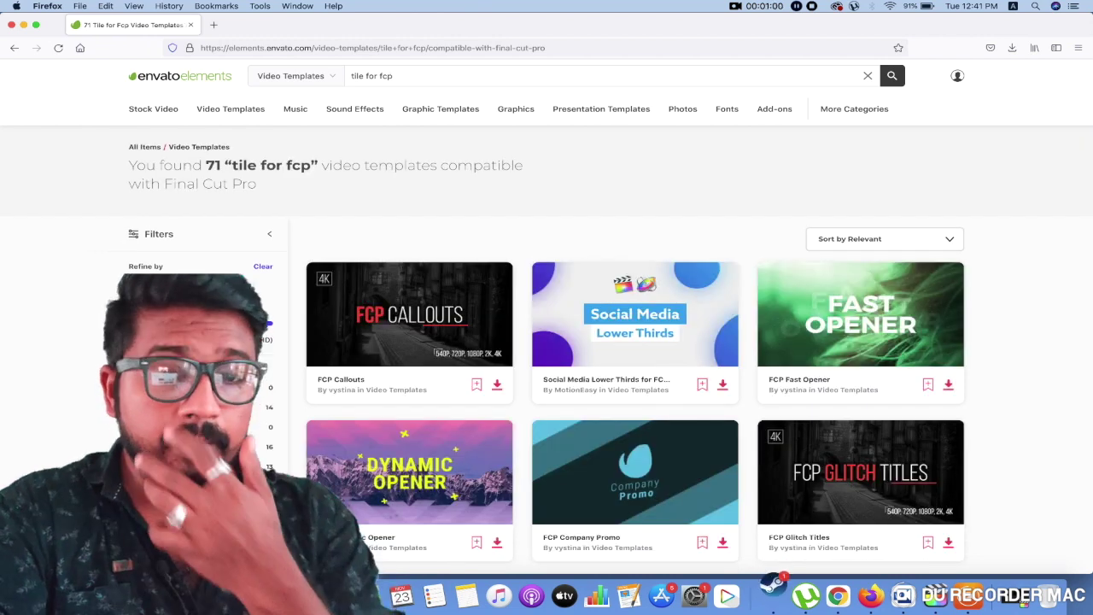
- Look through the 71 Final Cut Pro template results
mouse_move(427, 282)
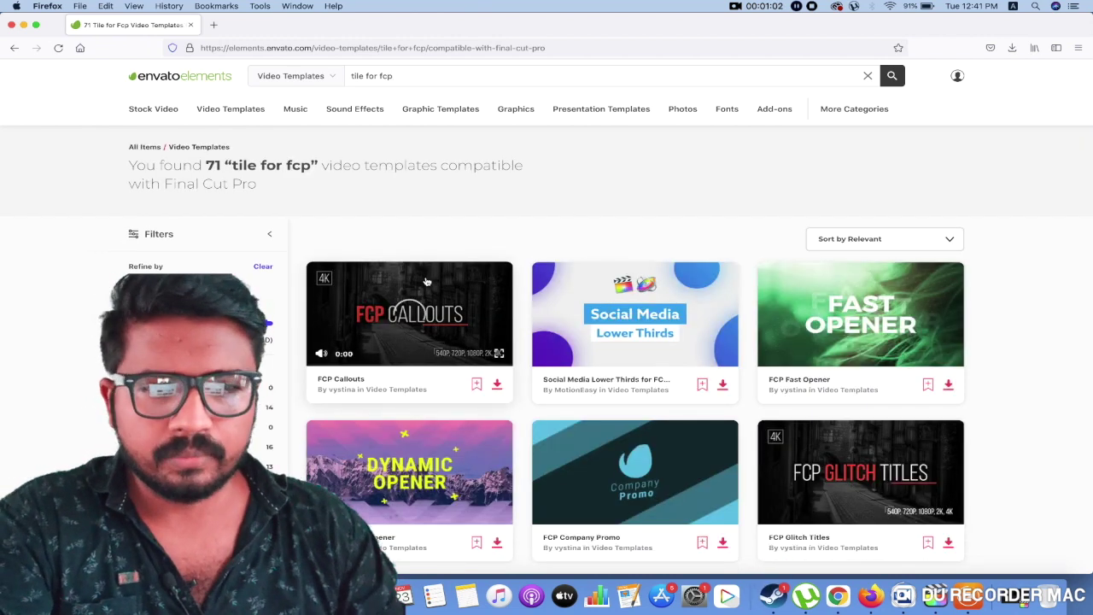
mouse_move(602, 312)
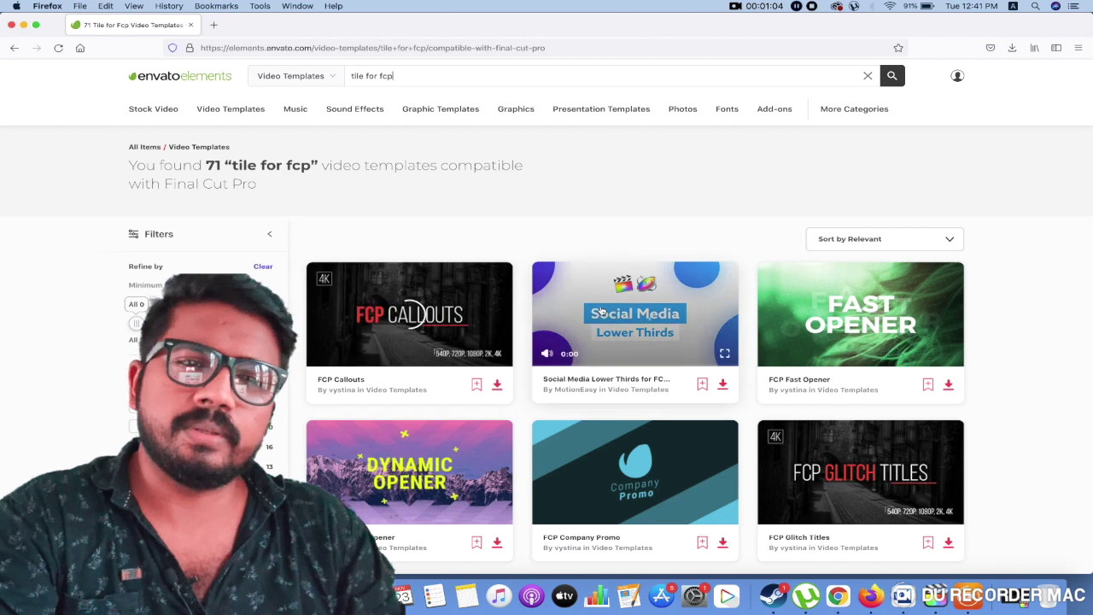
scroll(602, 312, down, 3)
scroll(602, 310, down, 2)
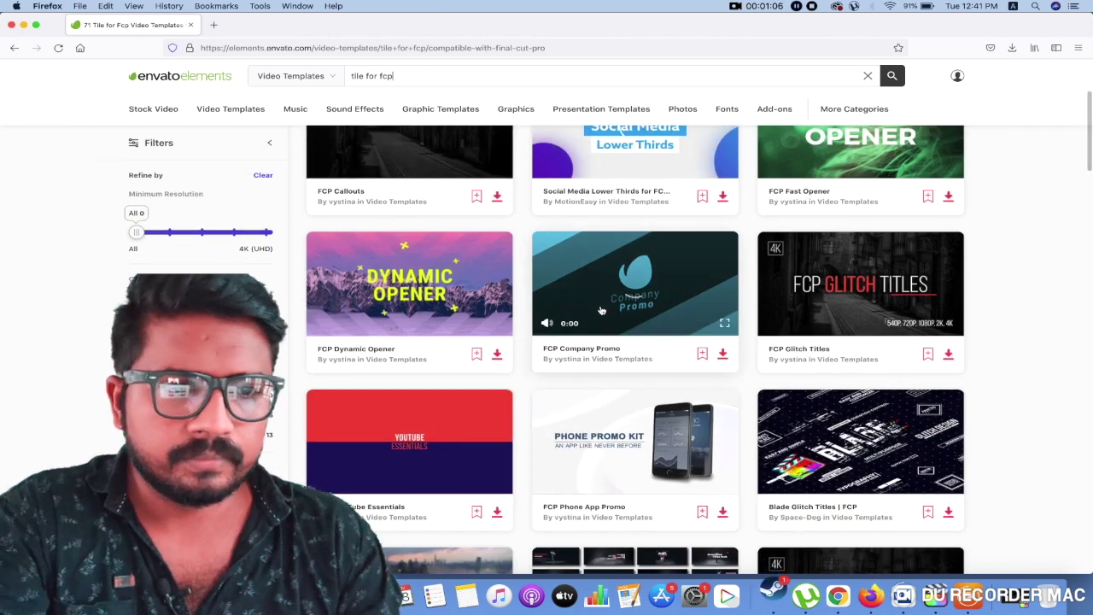
mouse_move(804, 312)
scroll(804, 312, down, 3)
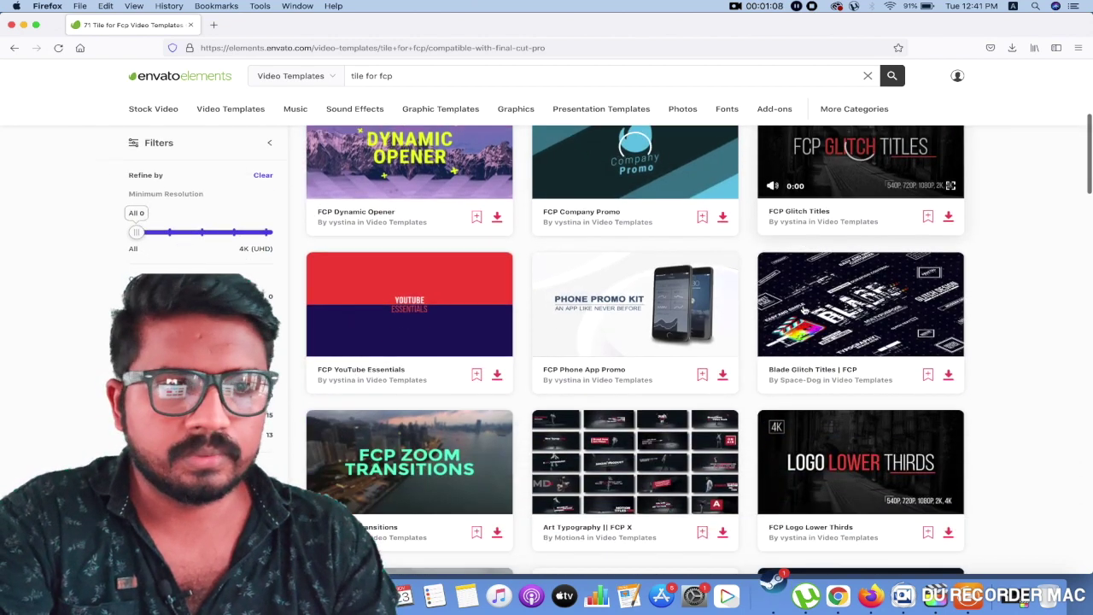
scroll(804, 312, down, 1)
mouse_move(795, 459)
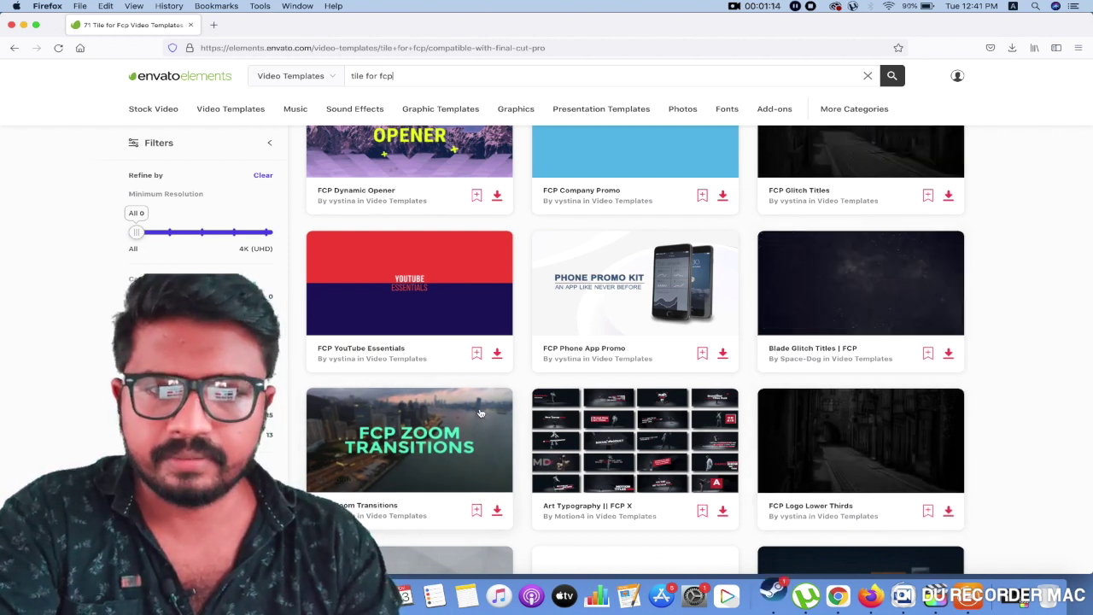
scroll(480, 414, down, 3)
scroll(479, 415, down, 2)
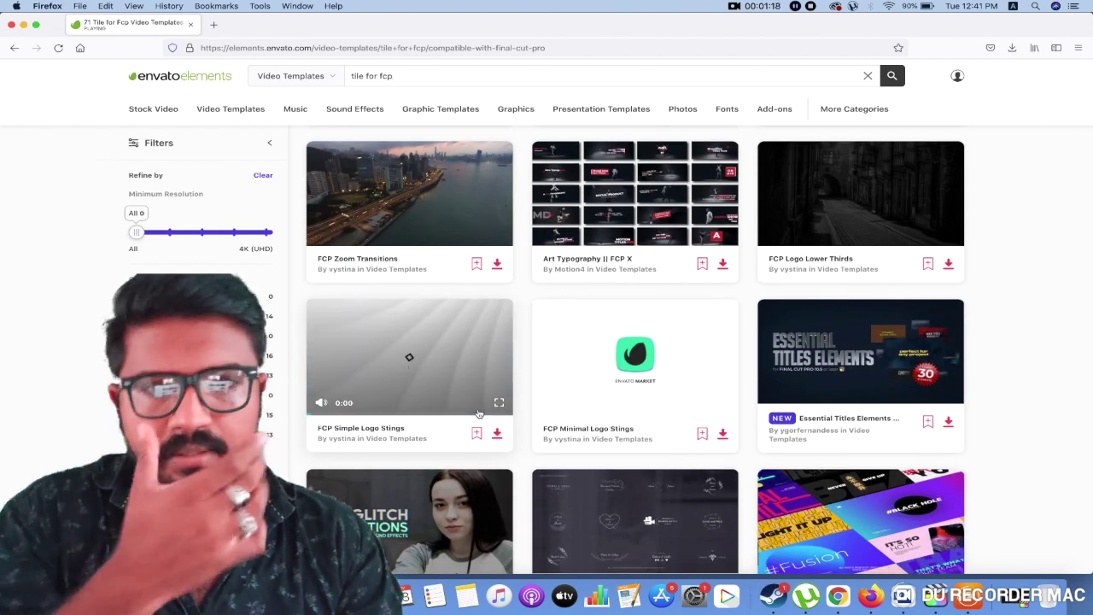
scroll(479, 413, down, 3)
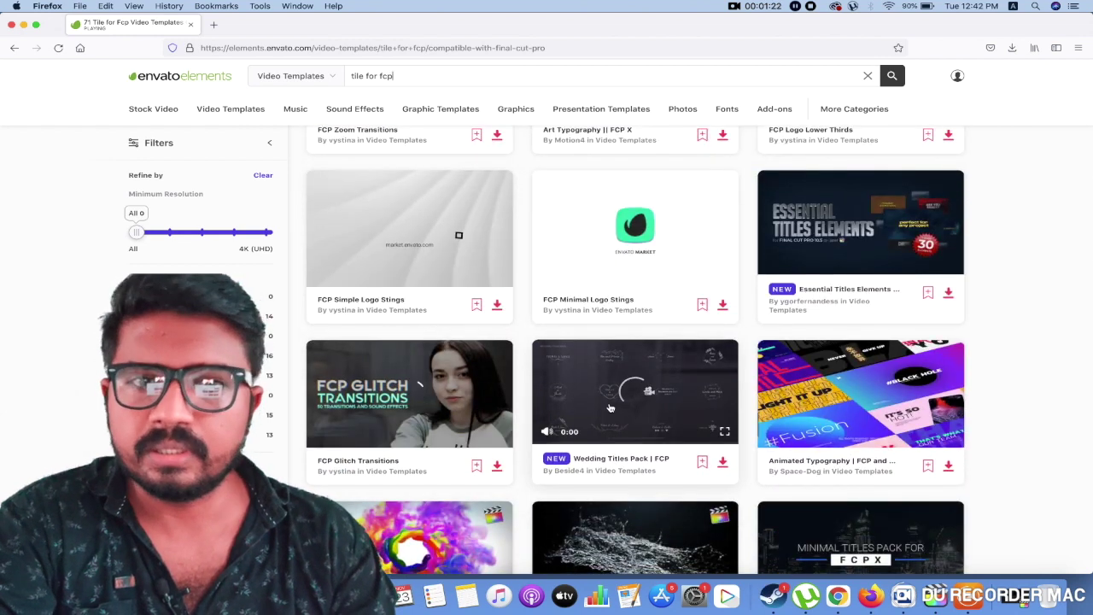
scroll(610, 408, down, 3)
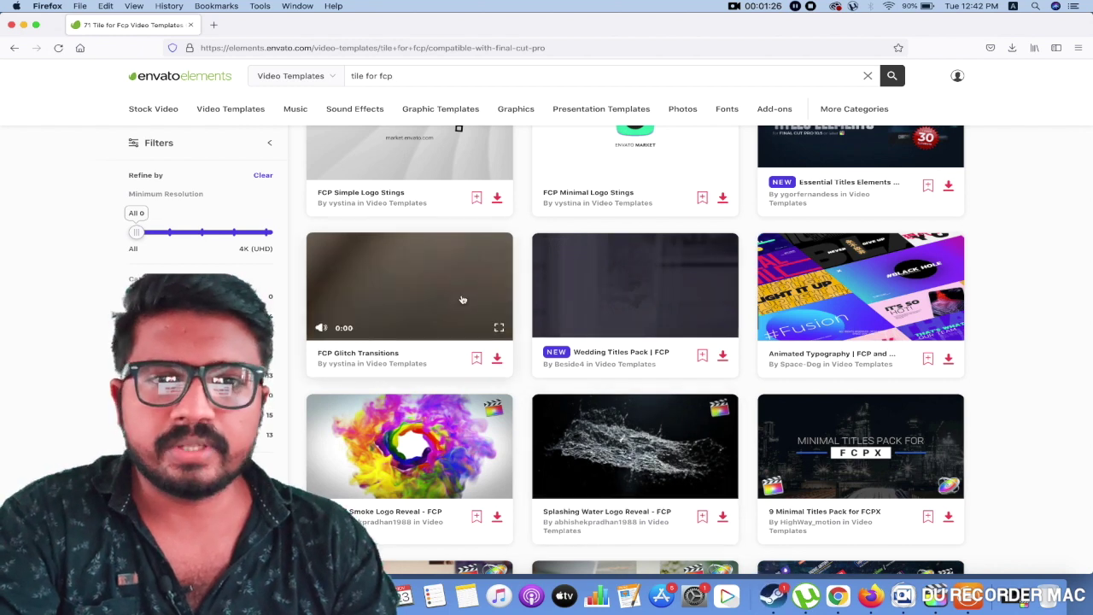
- Add FCP Glitch Transitions to the 'transisitions video' project, download its zip, and check progress
click(498, 359)
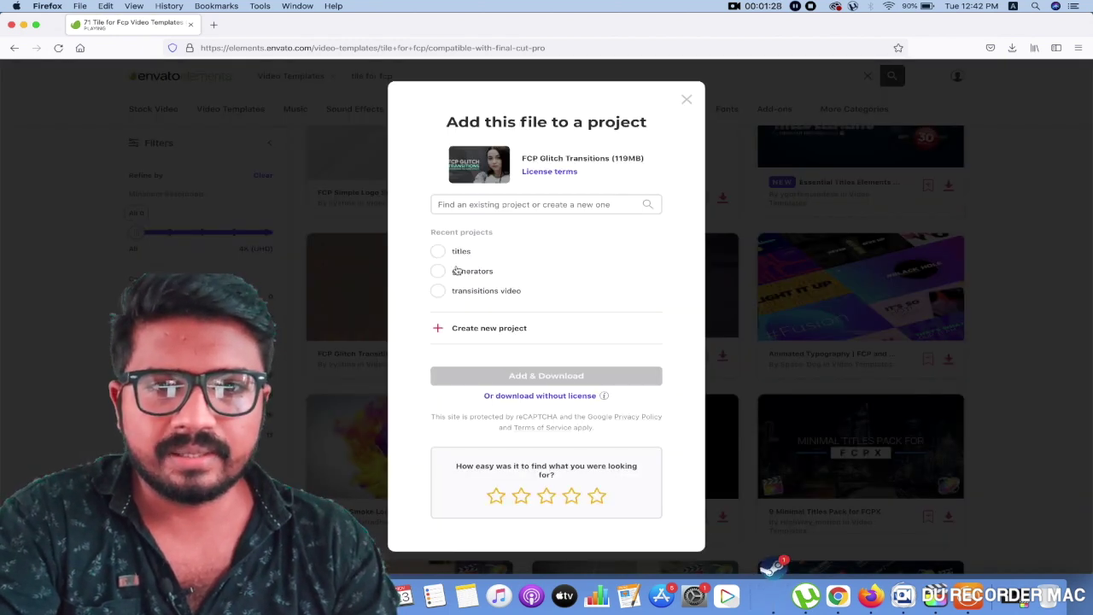
click(461, 292)
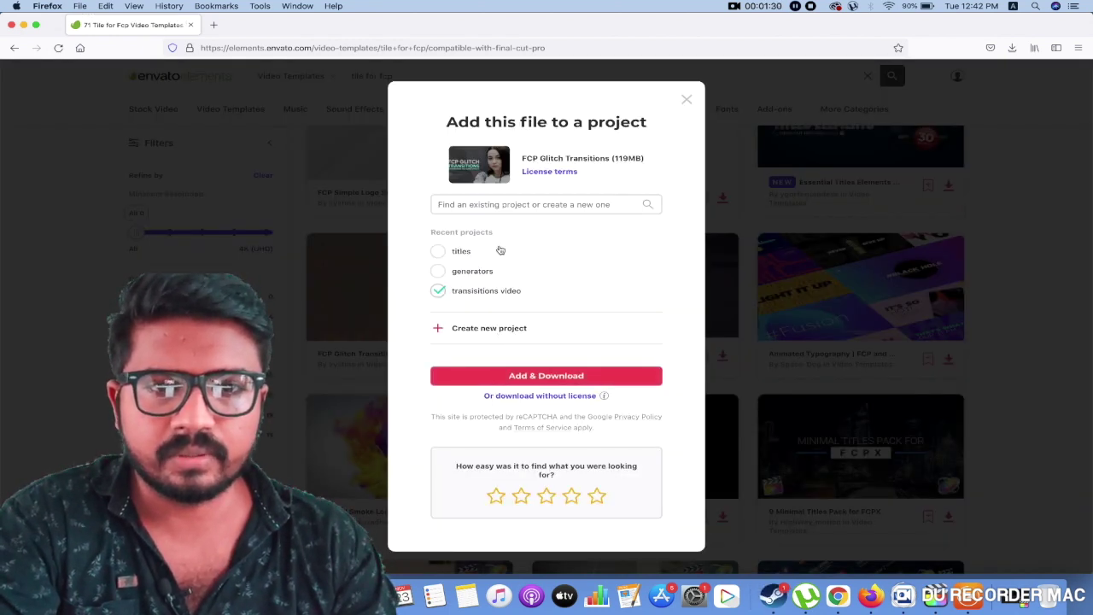
click(540, 377)
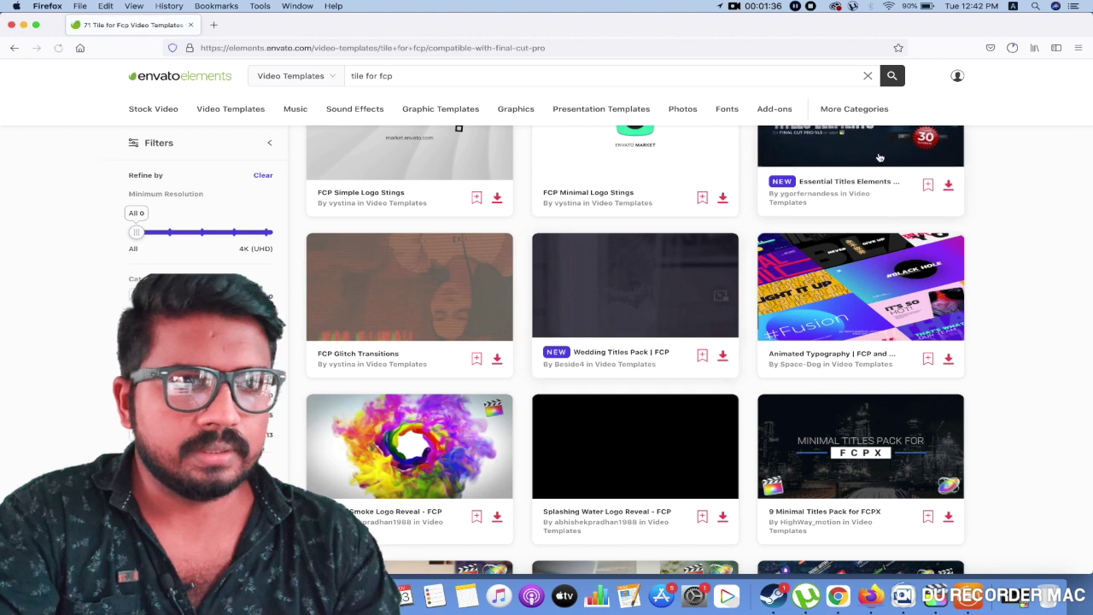
click(1012, 49)
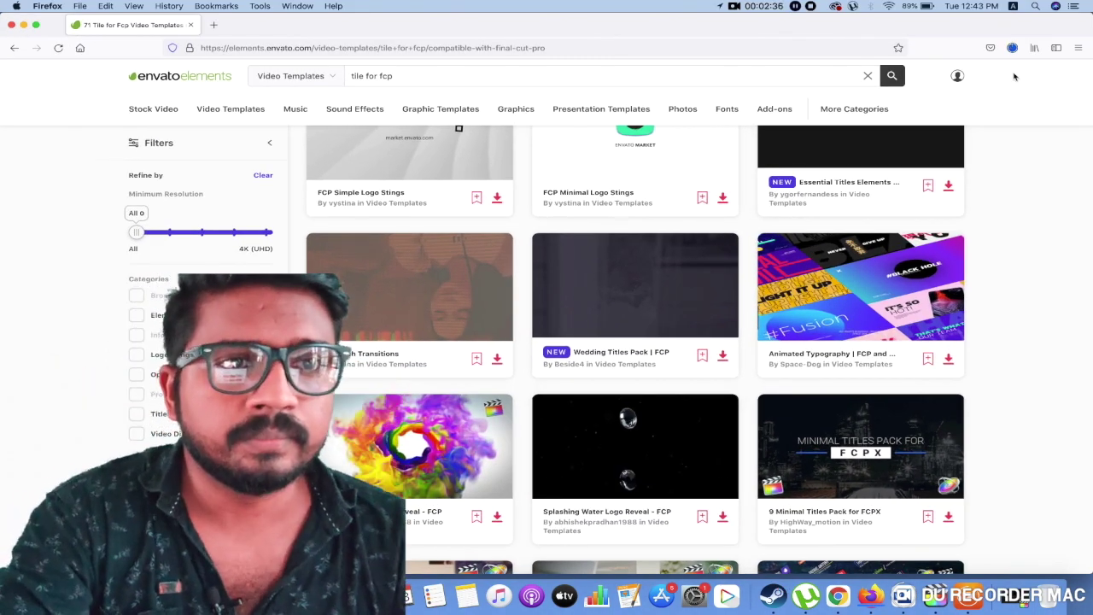
- Reveal the fcp-glitch zip in Downloads, go full screen, and extract it
click(1012, 49)
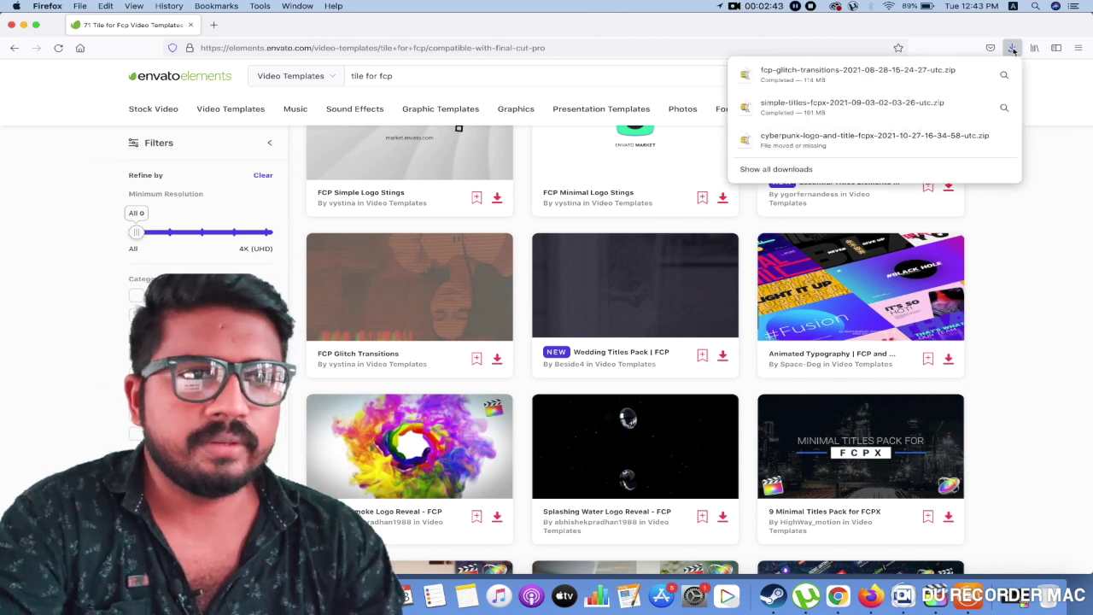
right_click(843, 78)
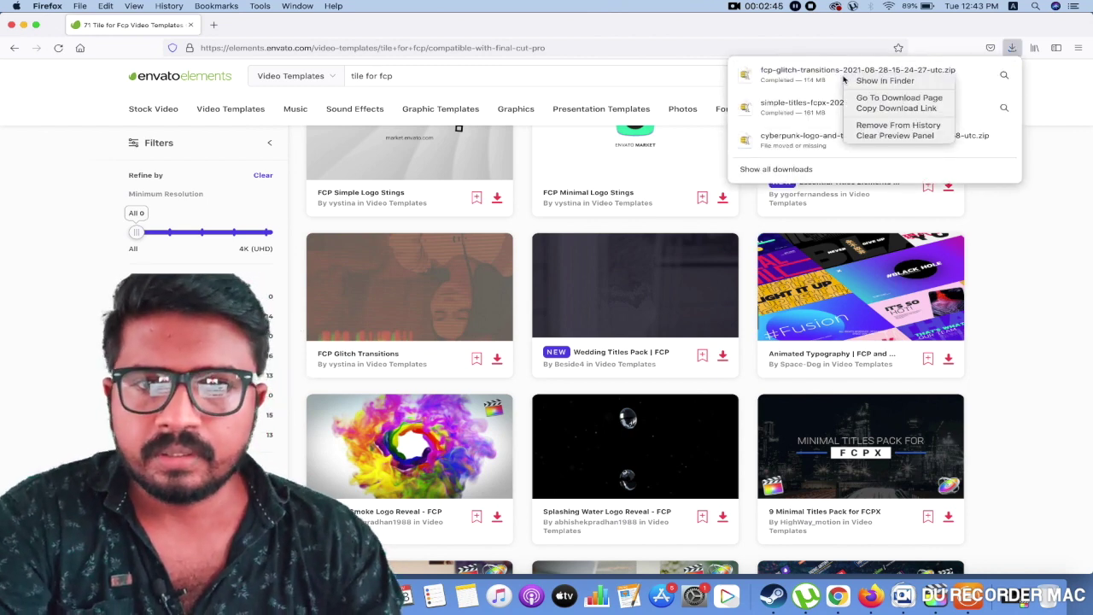
click(880, 81)
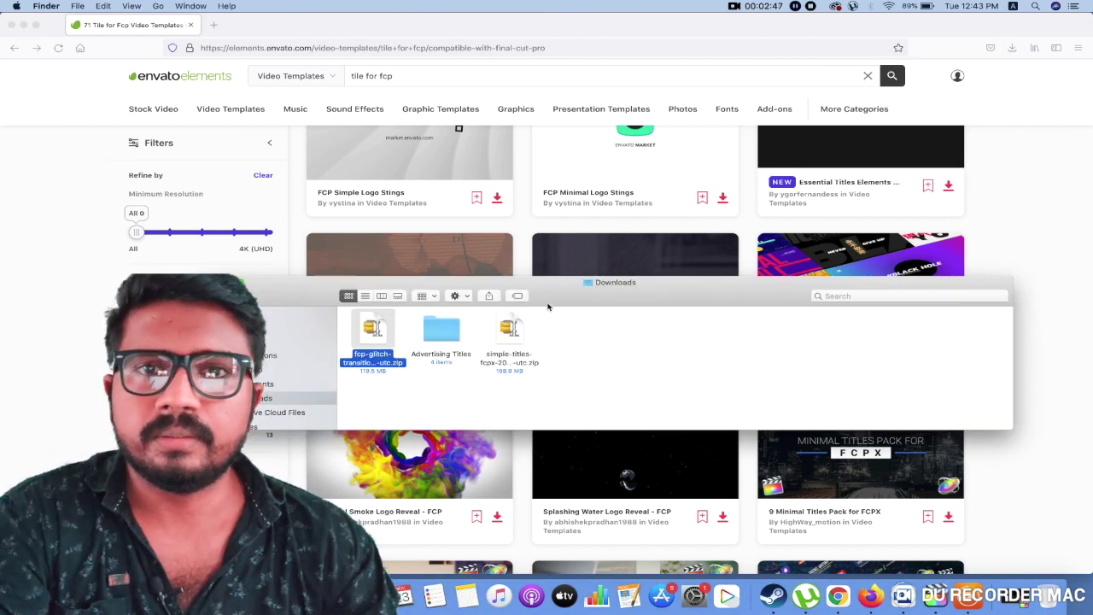
click(241, 281)
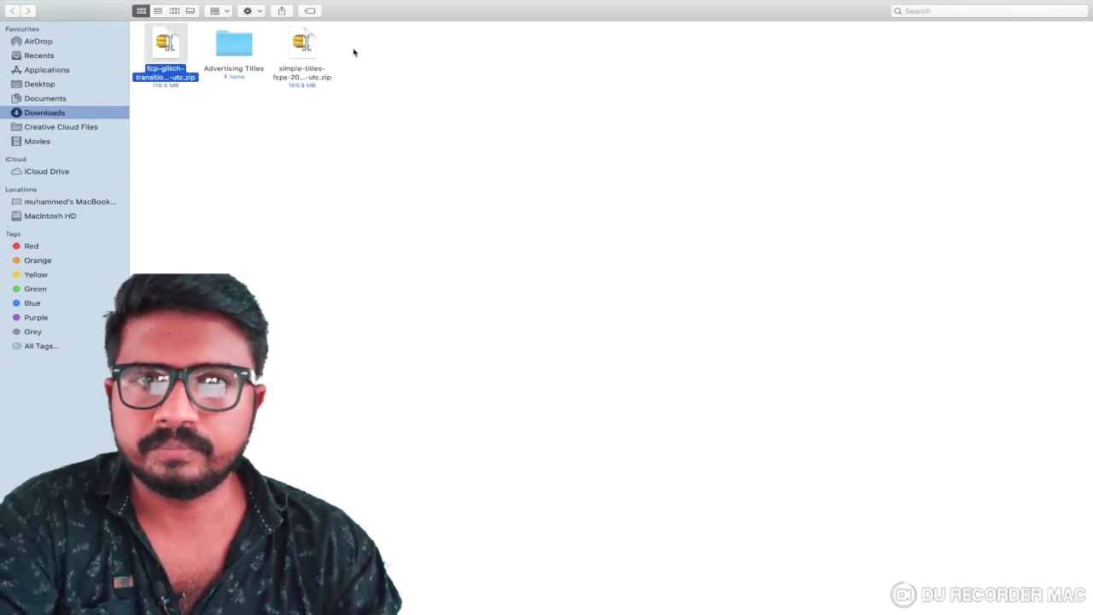
right_click(168, 76)
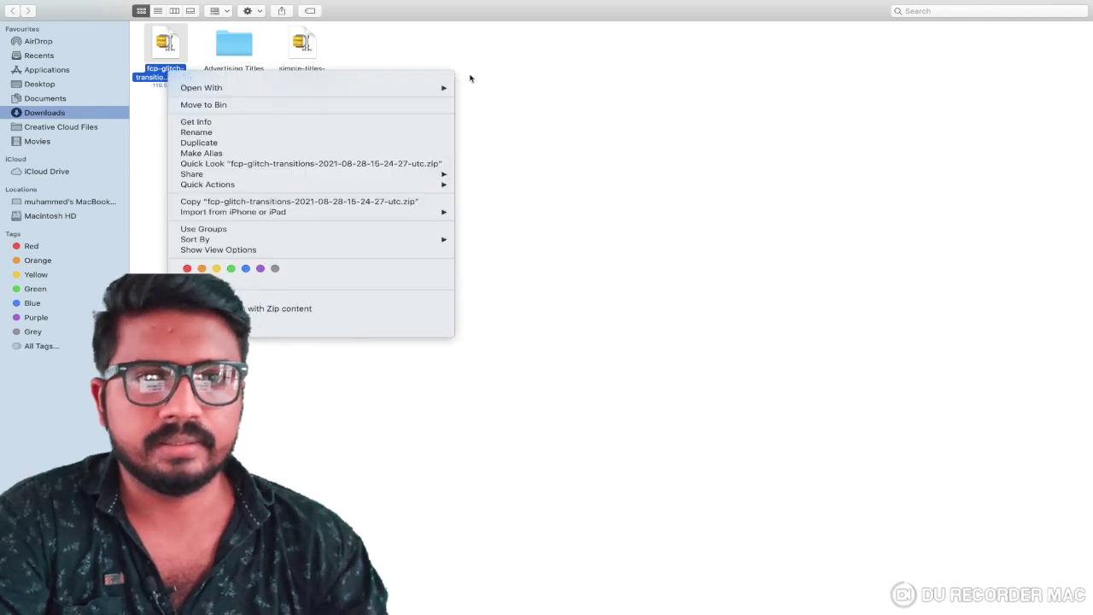
mouse_move(436, 88)
click(491, 106)
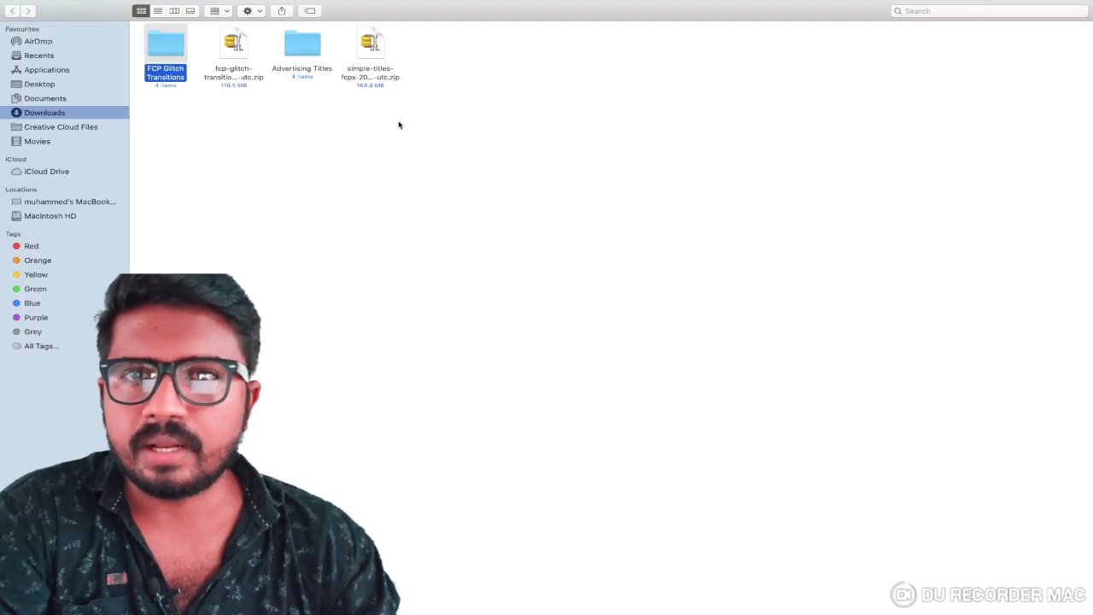
- Explore the unzipped pack's SFX folder, then open FCP Glitch Transitions > Glitch 21
double_click(170, 51)
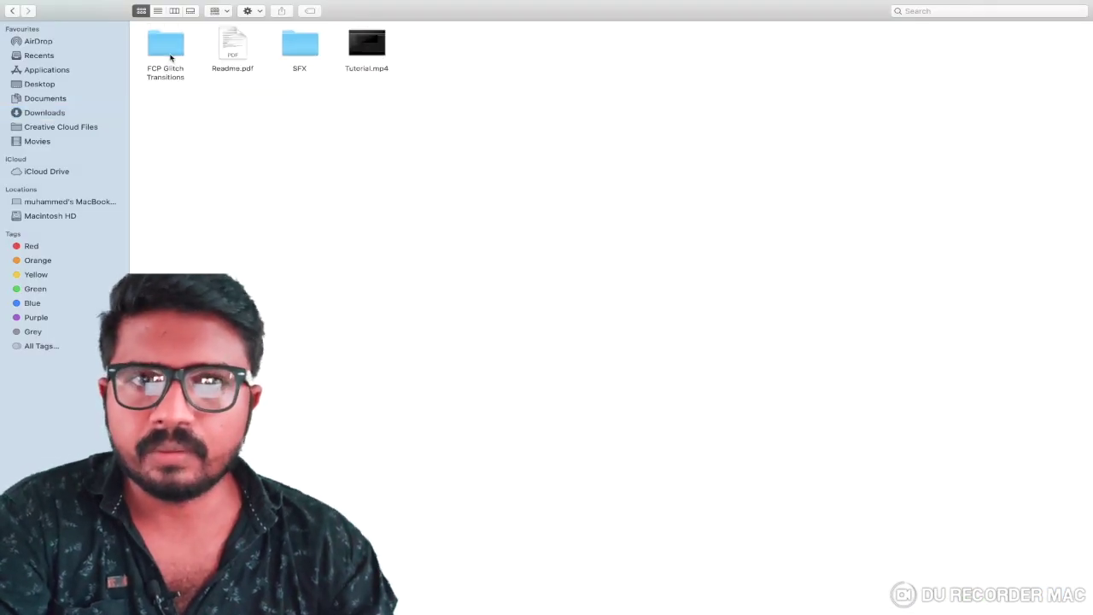
click(298, 52)
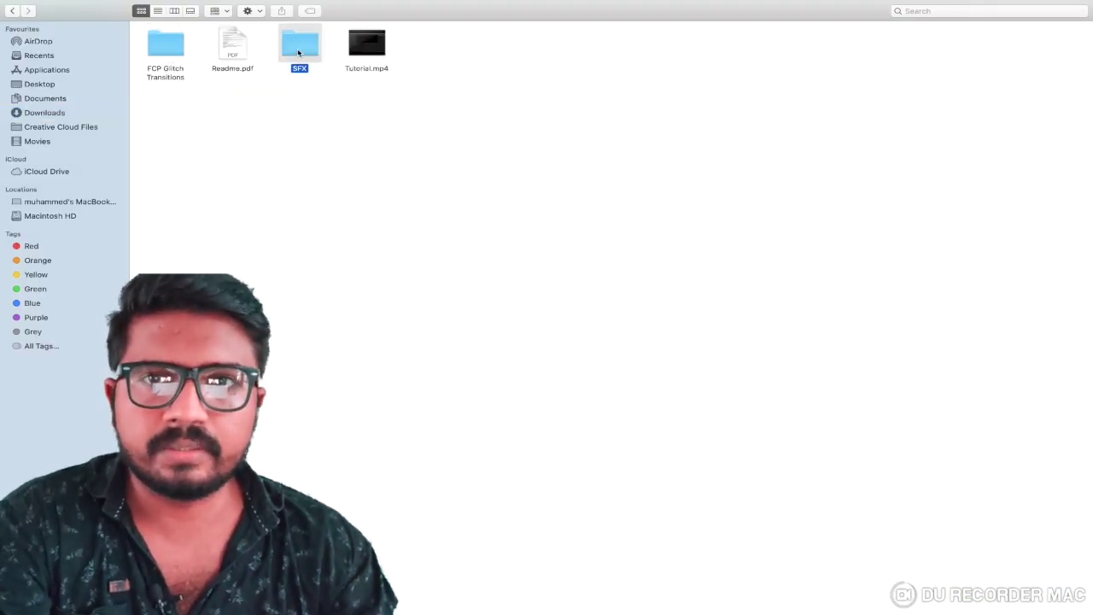
double_click(298, 53)
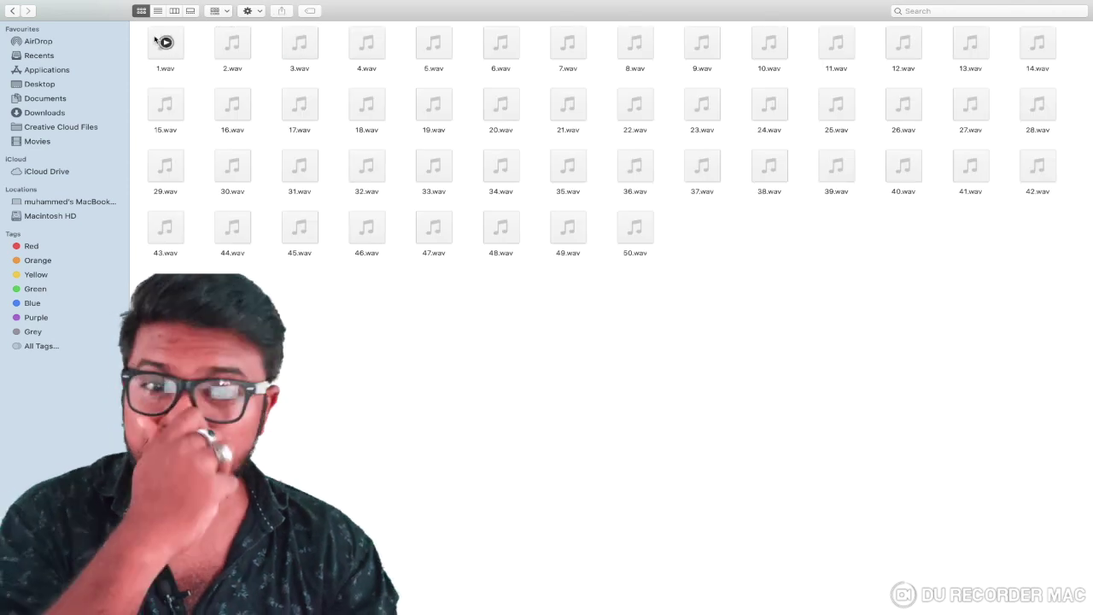
click(11, 11)
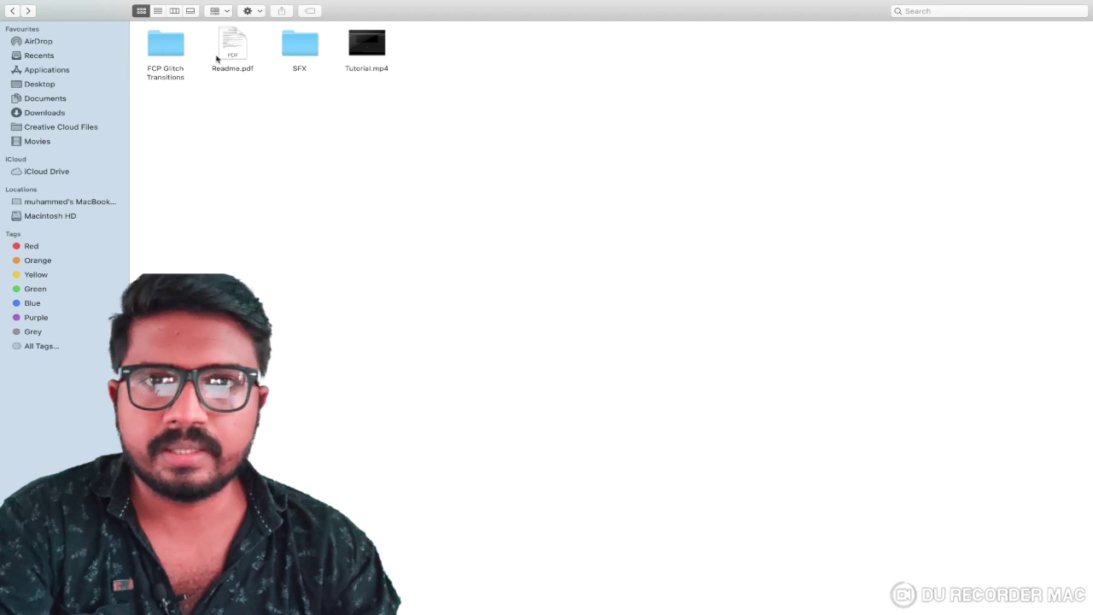
double_click(173, 52)
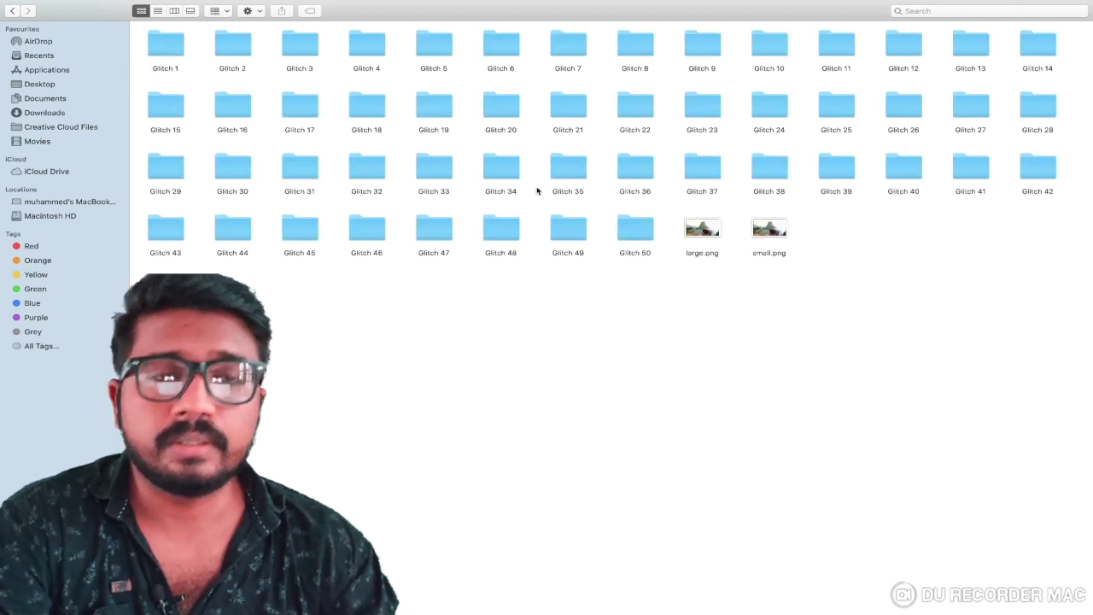
double_click(569, 108)
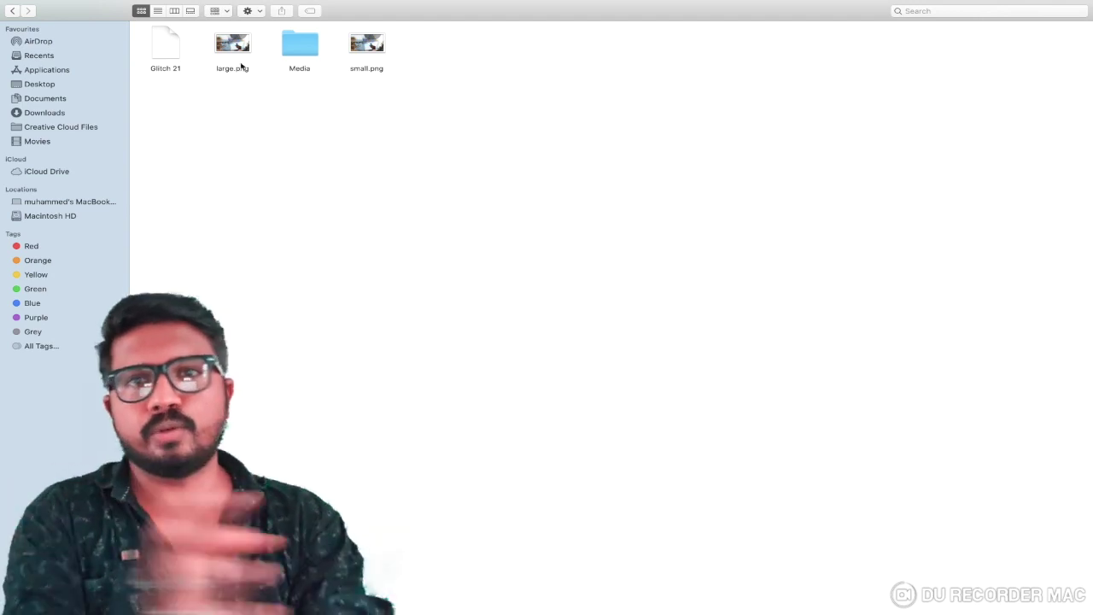
click(172, 52)
right_click(171, 52)
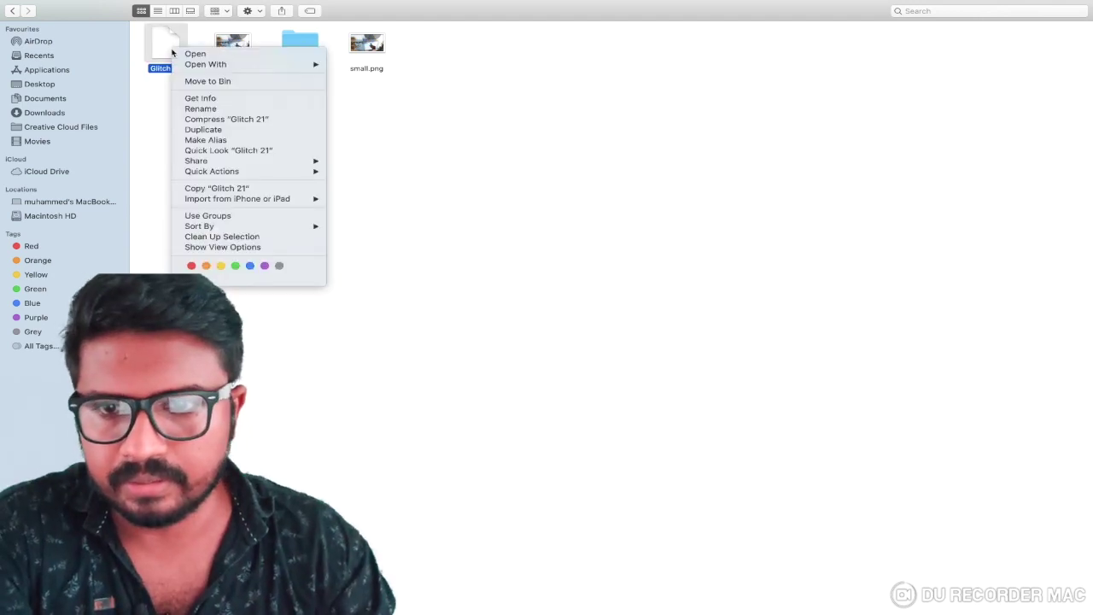
click(199, 99)
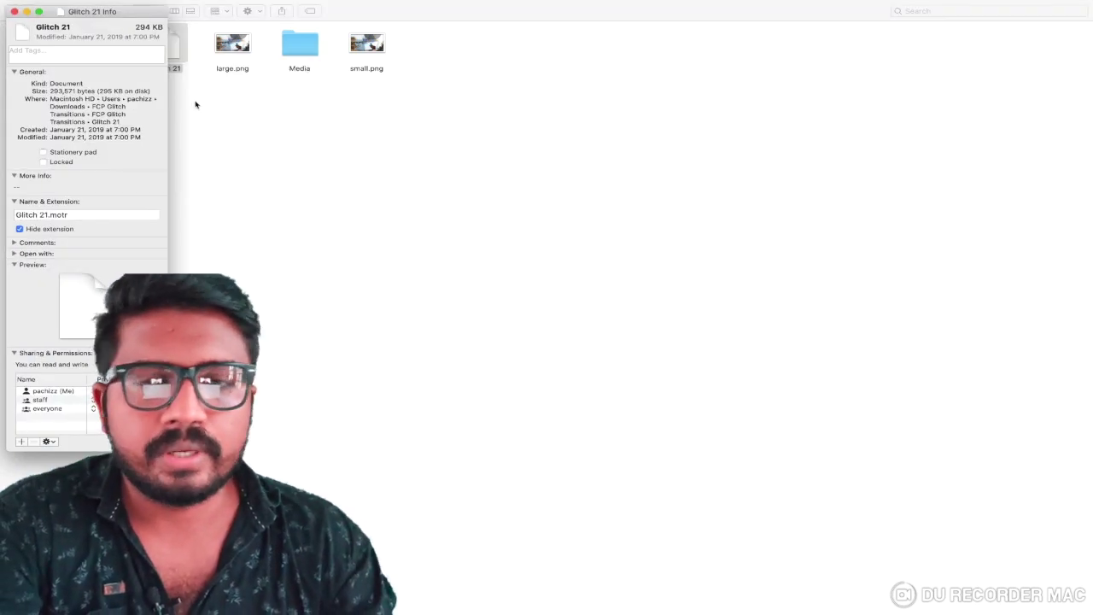
click(74, 217)
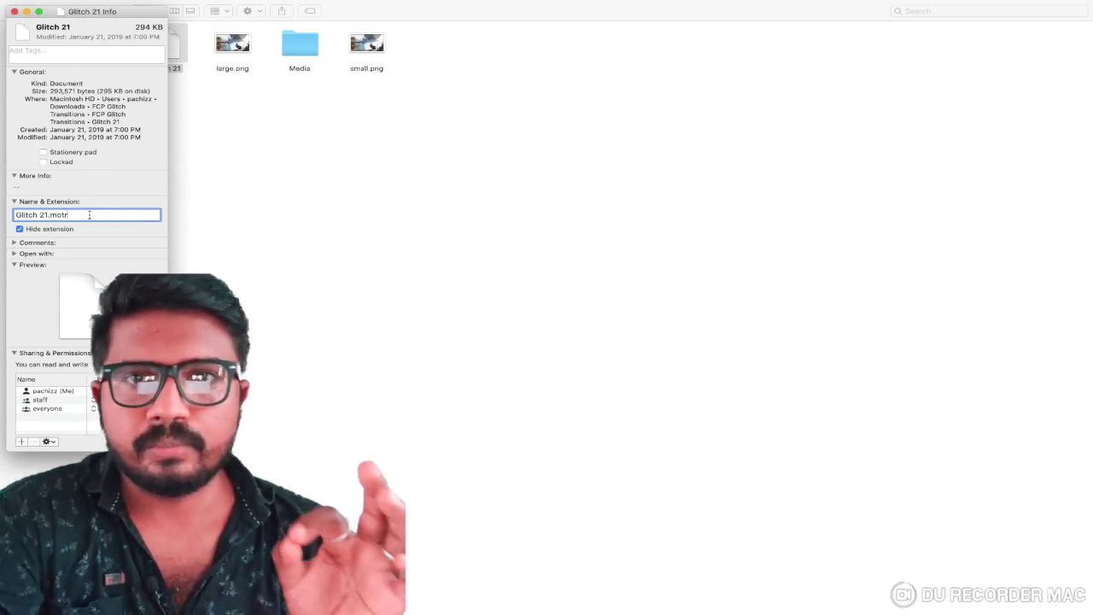
click(14, 12)
click(211, 117)
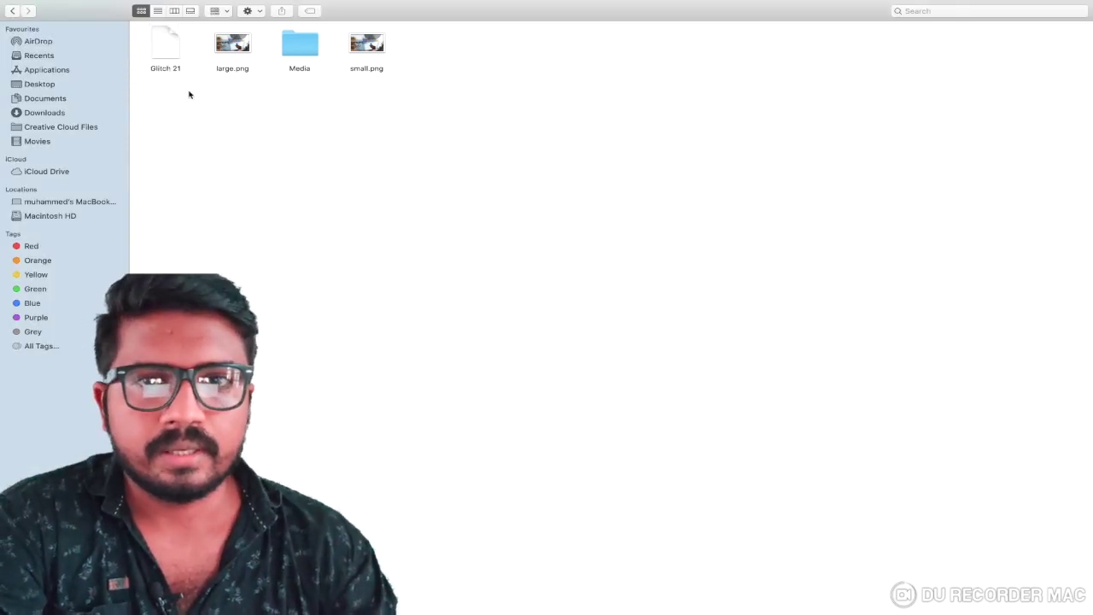
- Navigate back up to the glitch pack's main folder
mouse_move(7, 10)
click(13, 32)
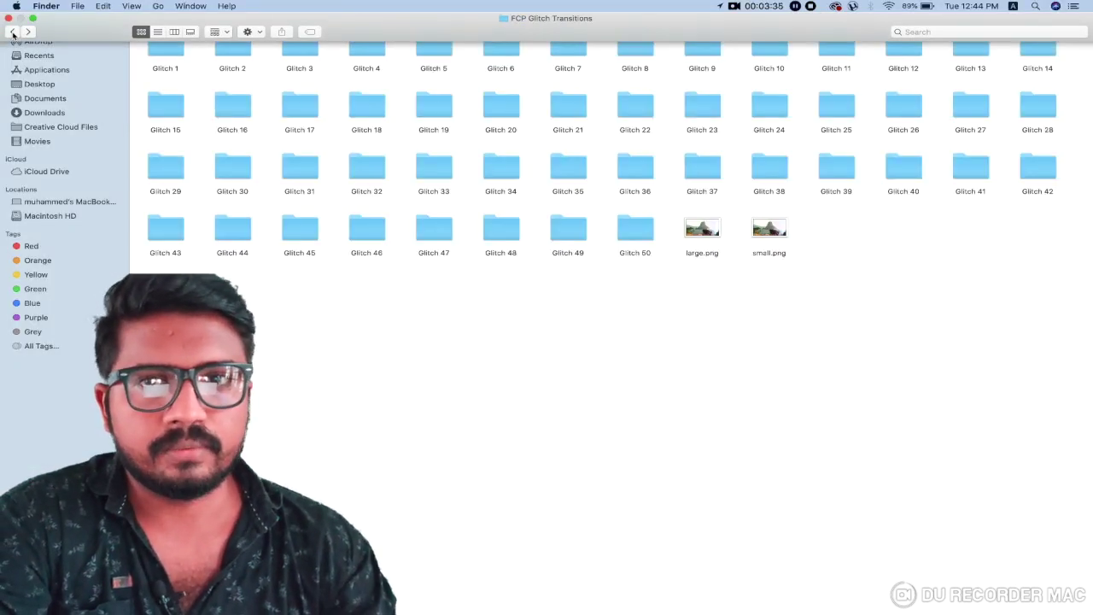
click(13, 32)
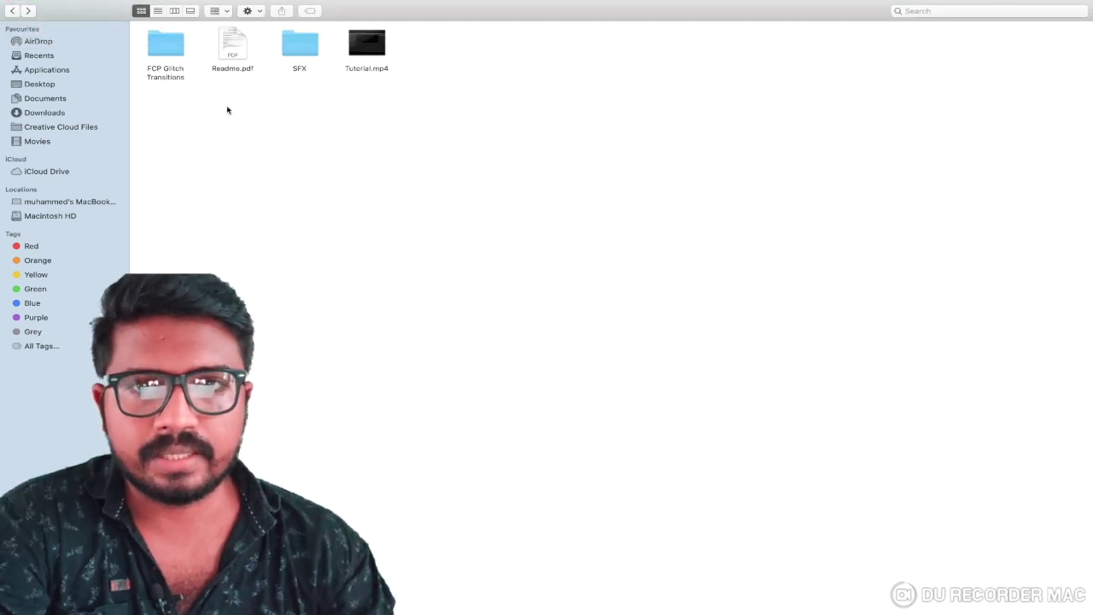
click(174, 57)
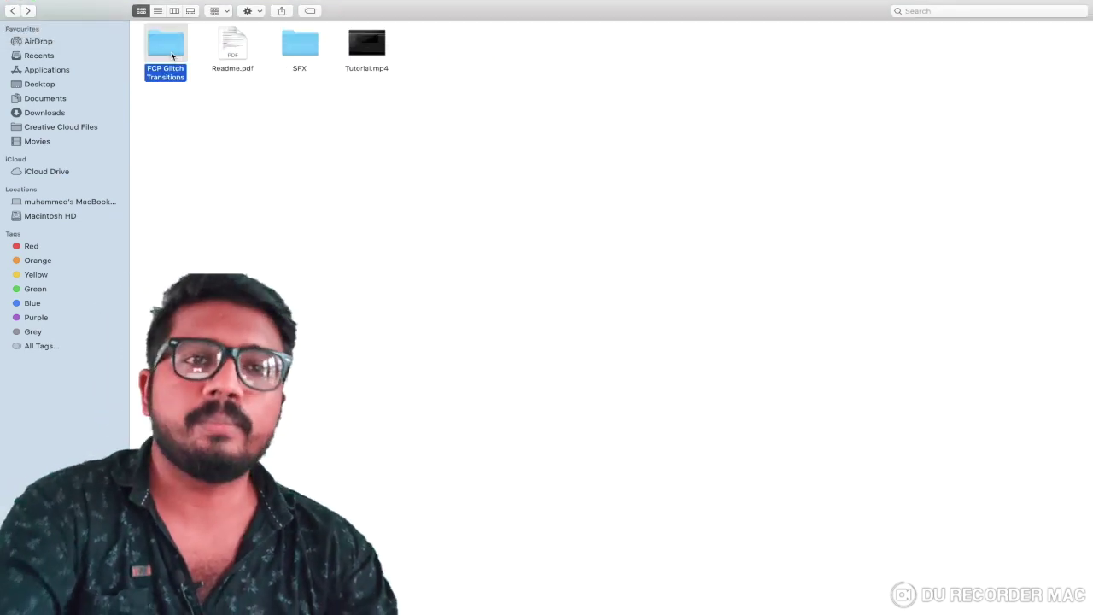
key(Right)
key(Right)
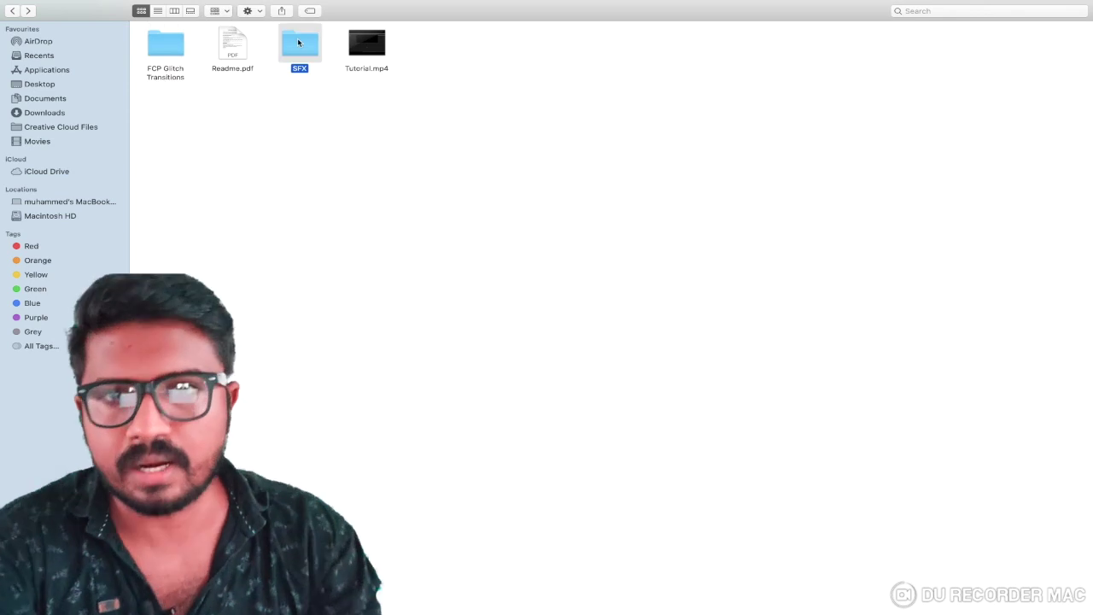
- Copy the FCP Glitch Transitions folder from Downloads and exit full screen
click(11, 12)
click(174, 53)
right_click(174, 53)
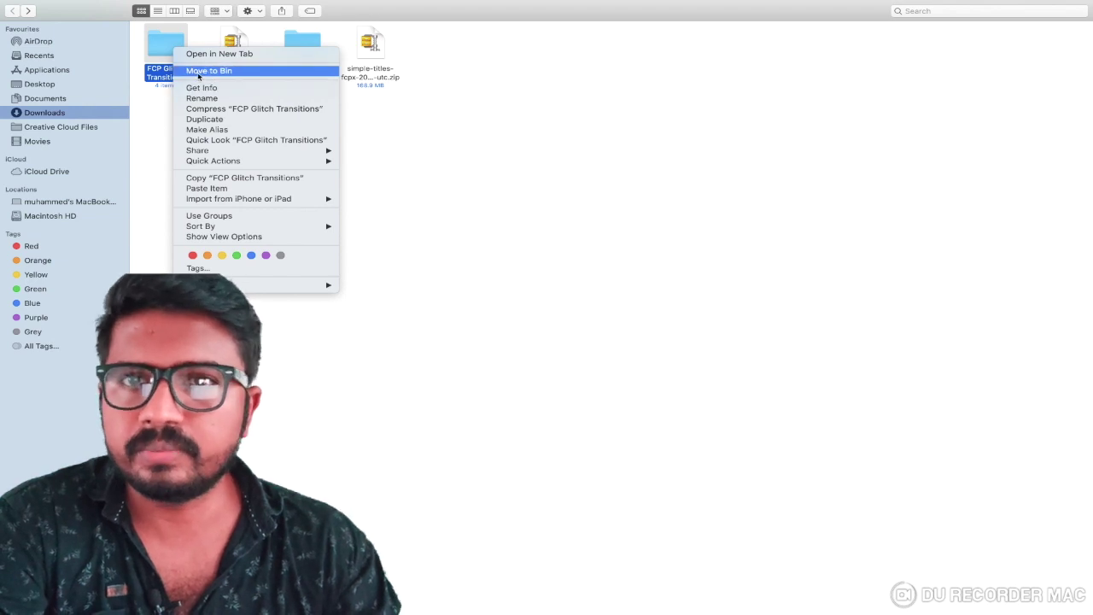
click(227, 179)
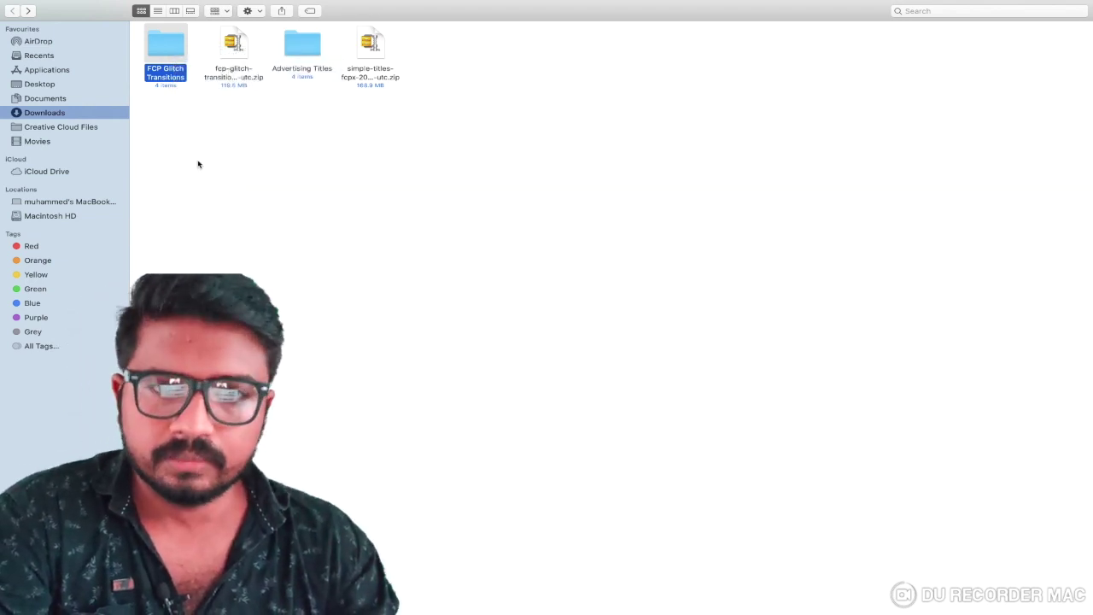
mouse_move(83, 7)
click(33, 19)
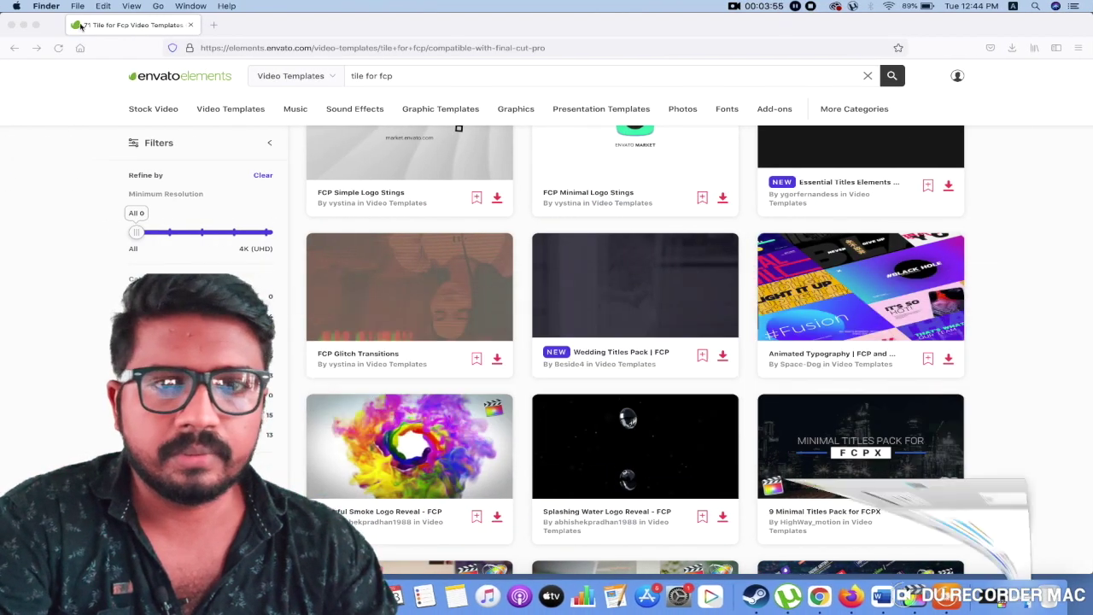
- Minimize Firefox and open the Macintosh HD drive from the desktop
click(25, 24)
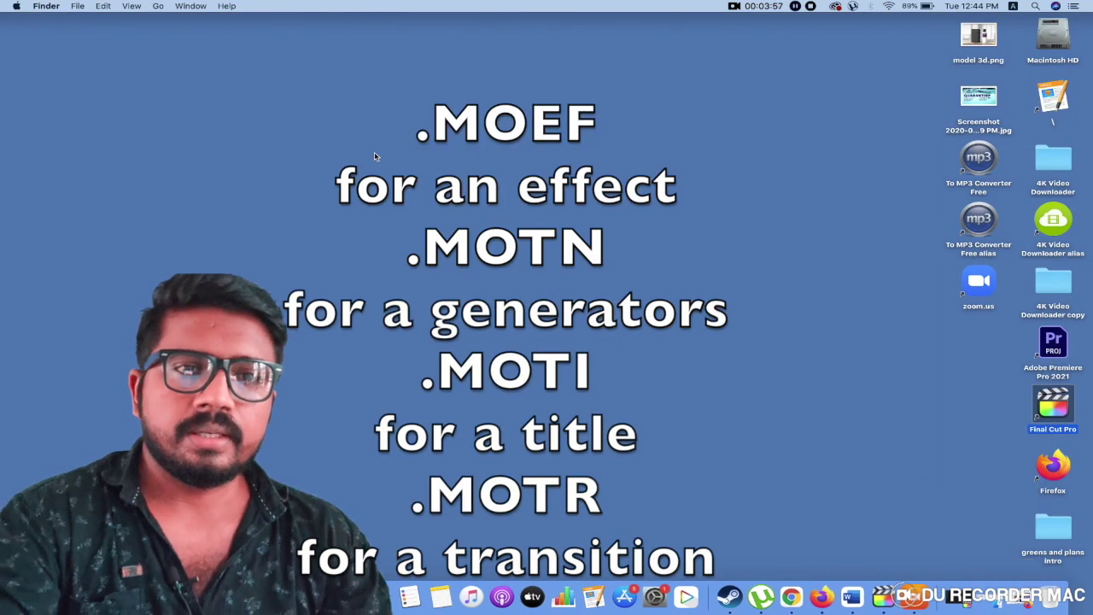
drag(374, 152, 368, 280)
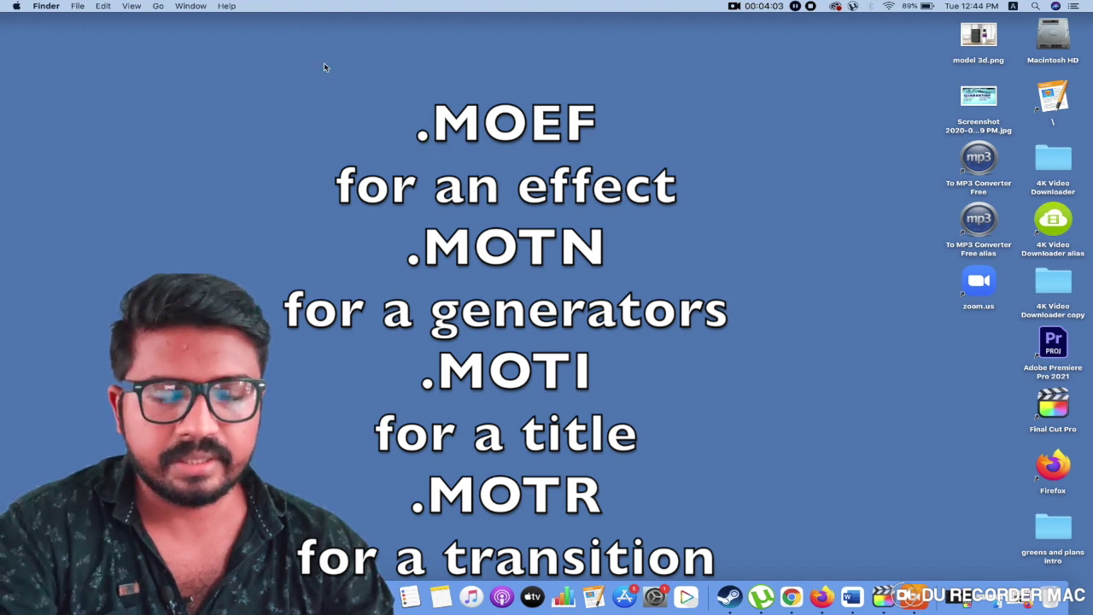
drag(332, 108, 703, 479)
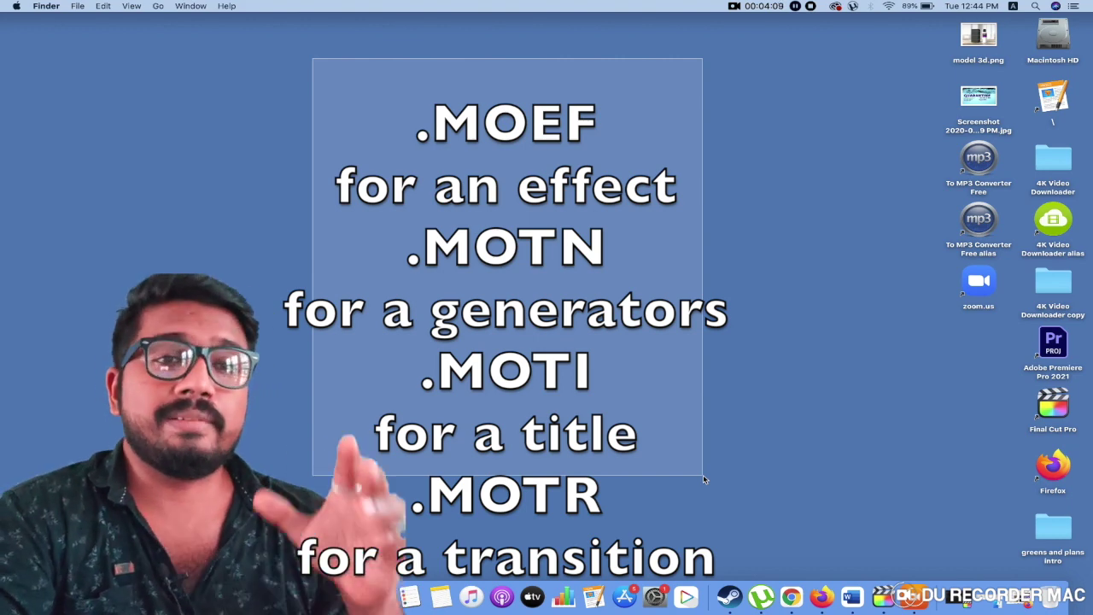
drag(702, 473, 703, 474)
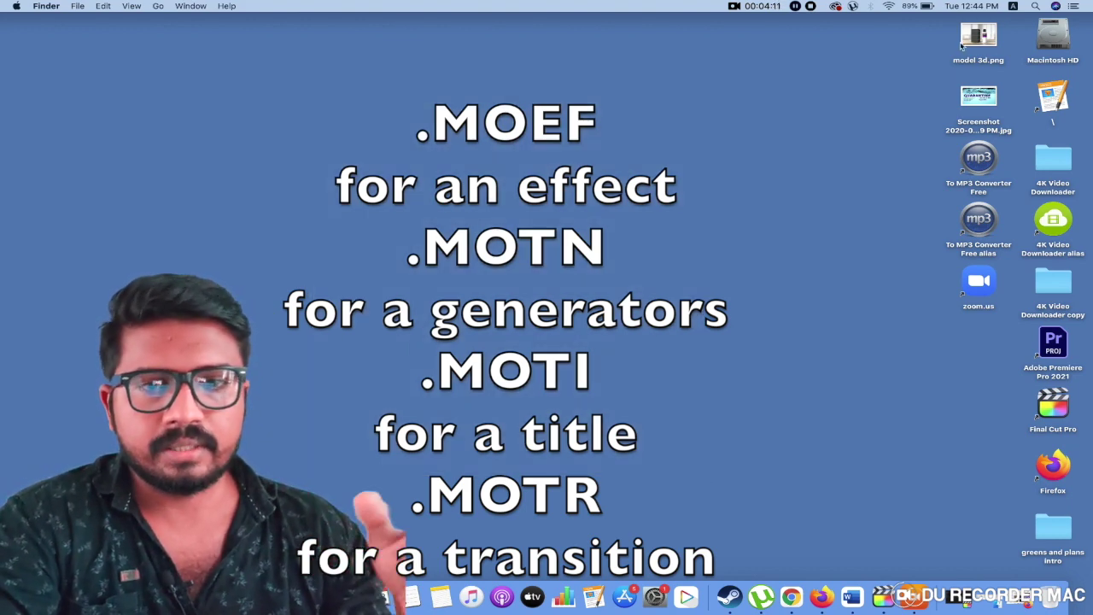
double_click(1055, 45)
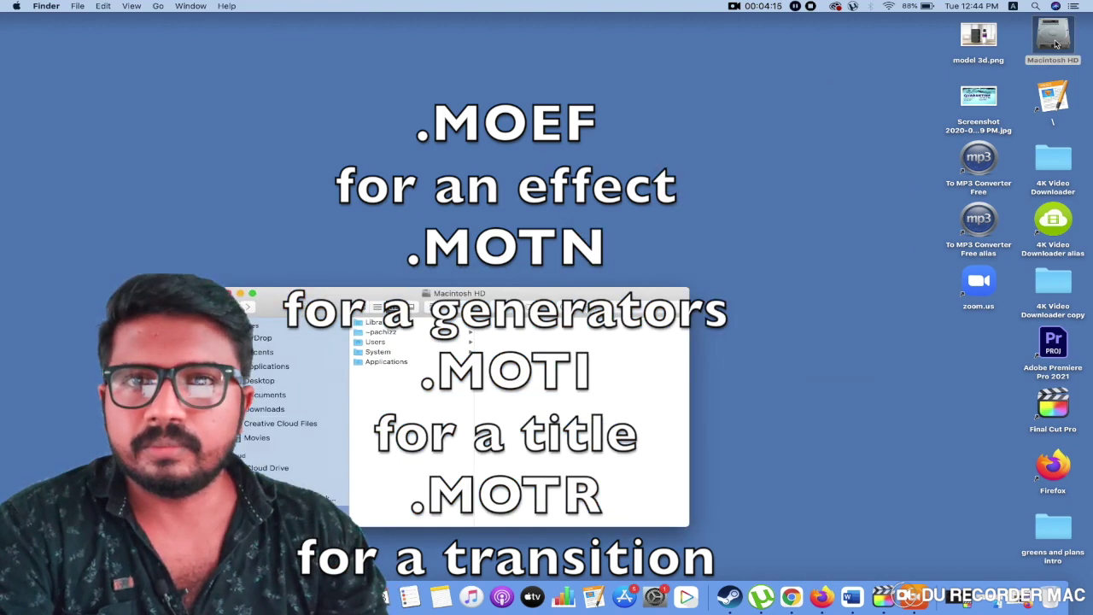
- Go to Users > home folder > Movies > Motion Templates in full-screen column view
click(254, 292)
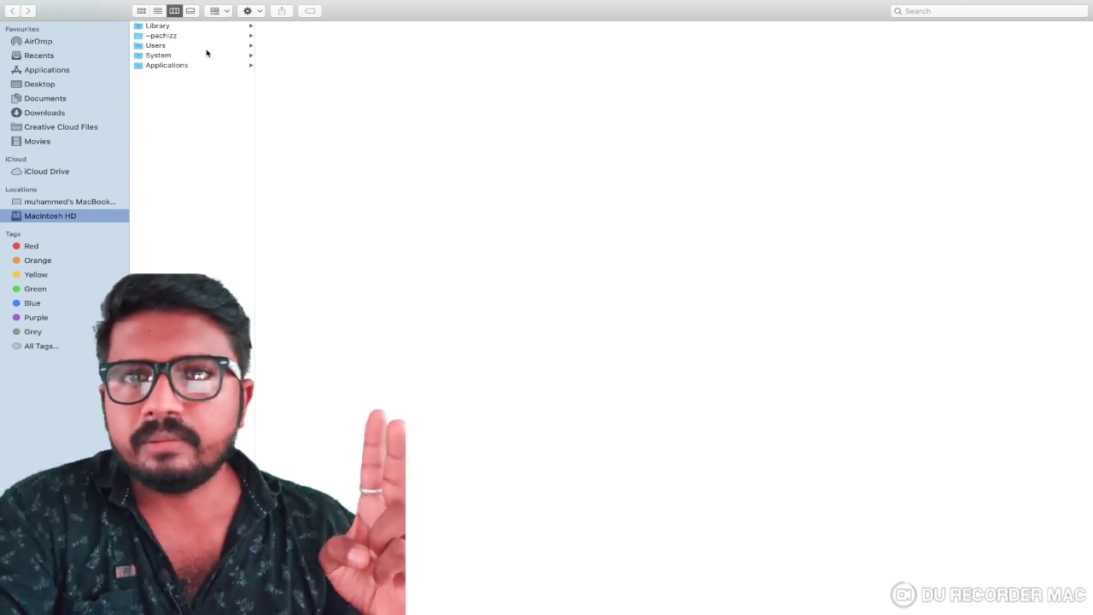
click(163, 45)
click(309, 27)
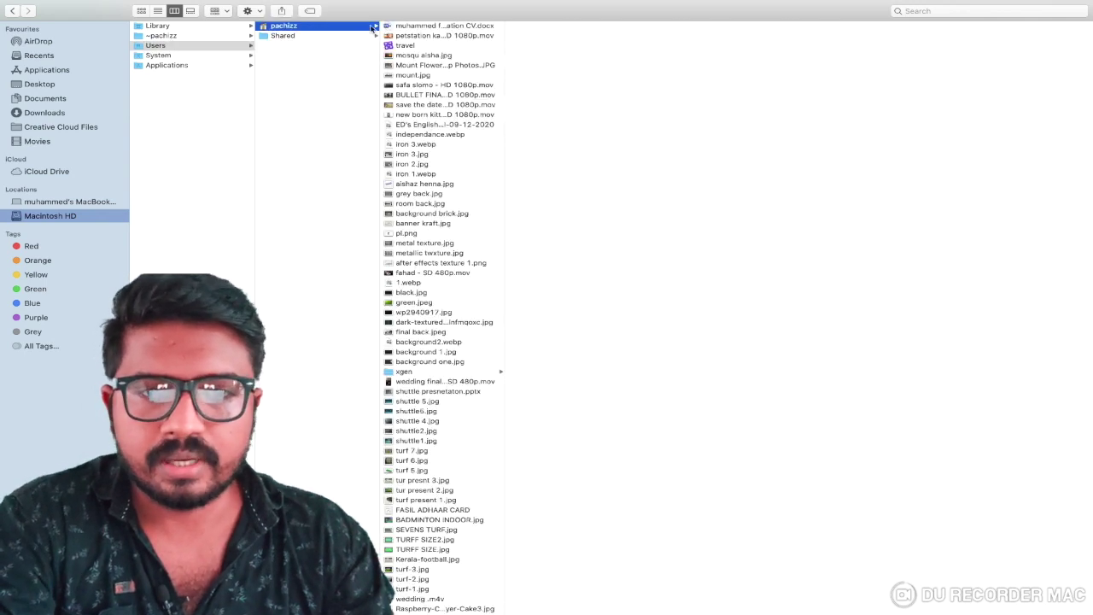
scroll(485, 79, down, 10)
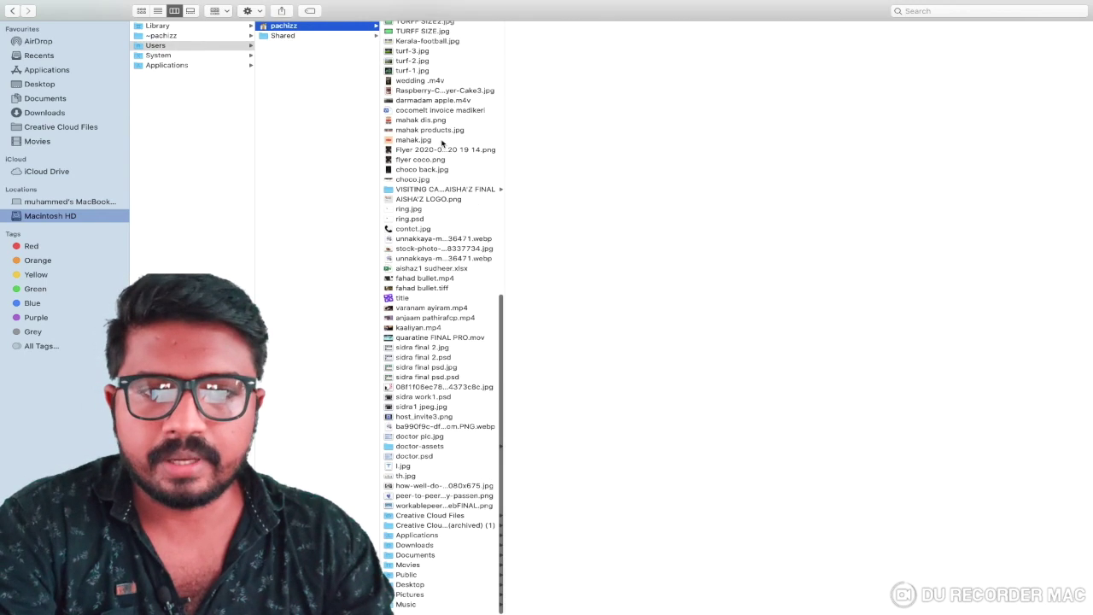
click(410, 569)
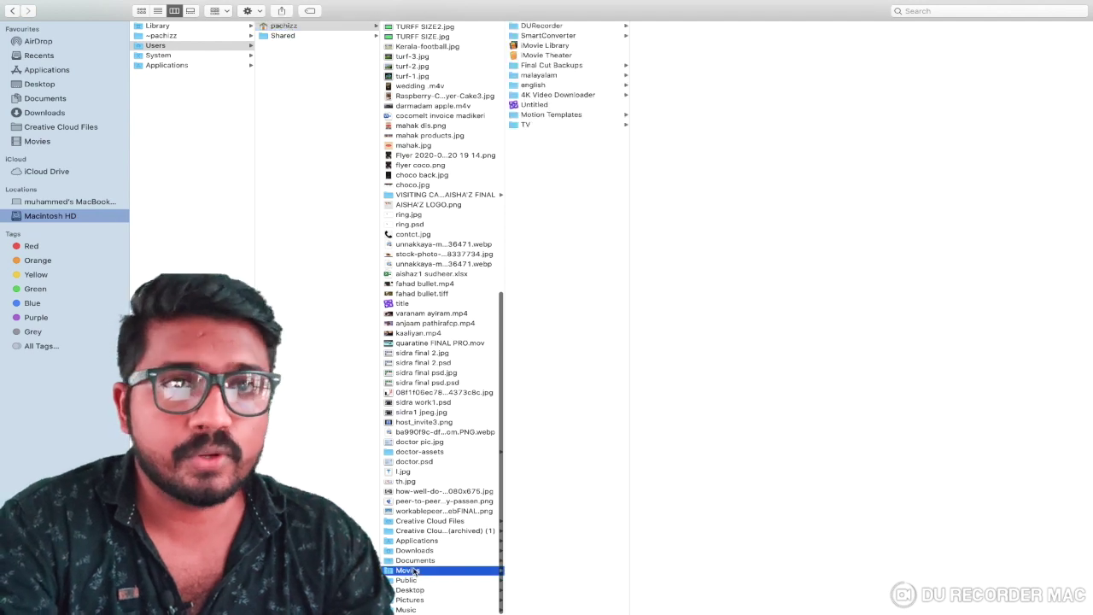
click(551, 115)
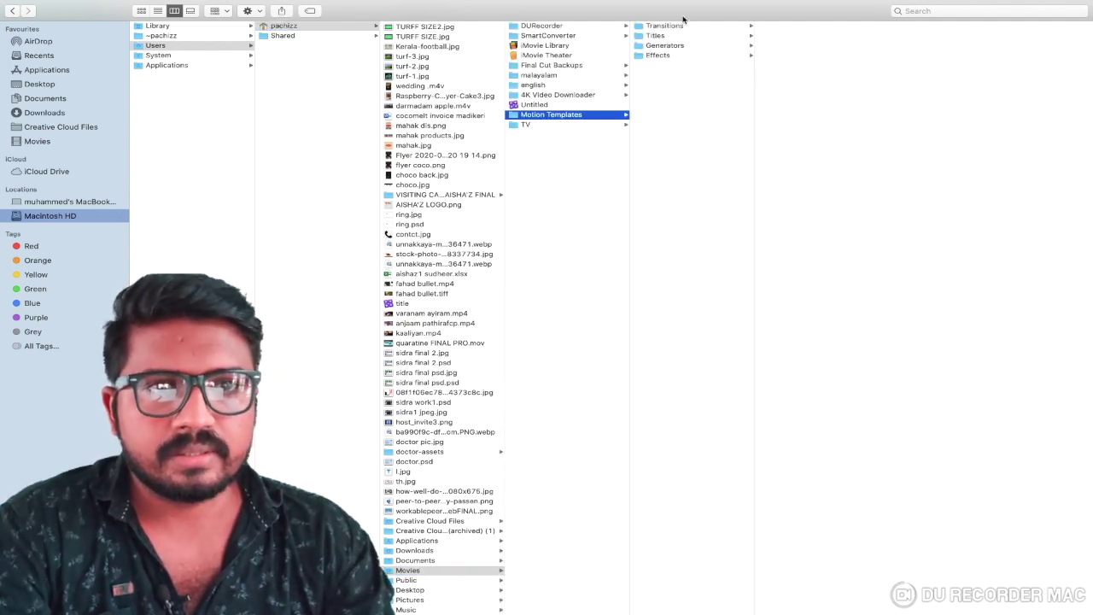
- Inspect Get Info for the Motion Templates and Transitions folders, then close both
right_click(599, 118)
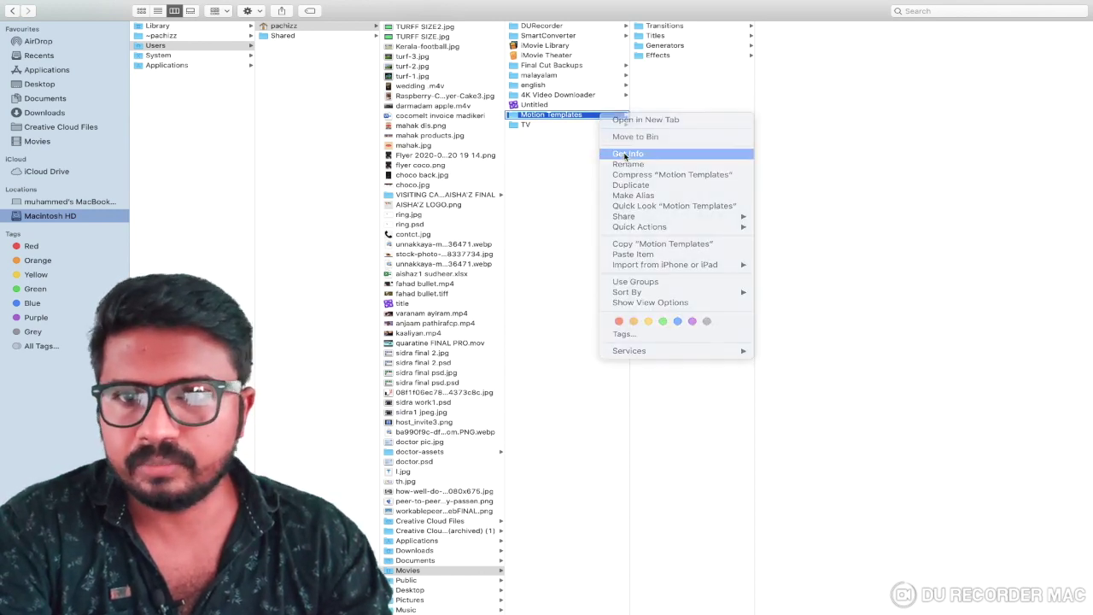
click(624, 152)
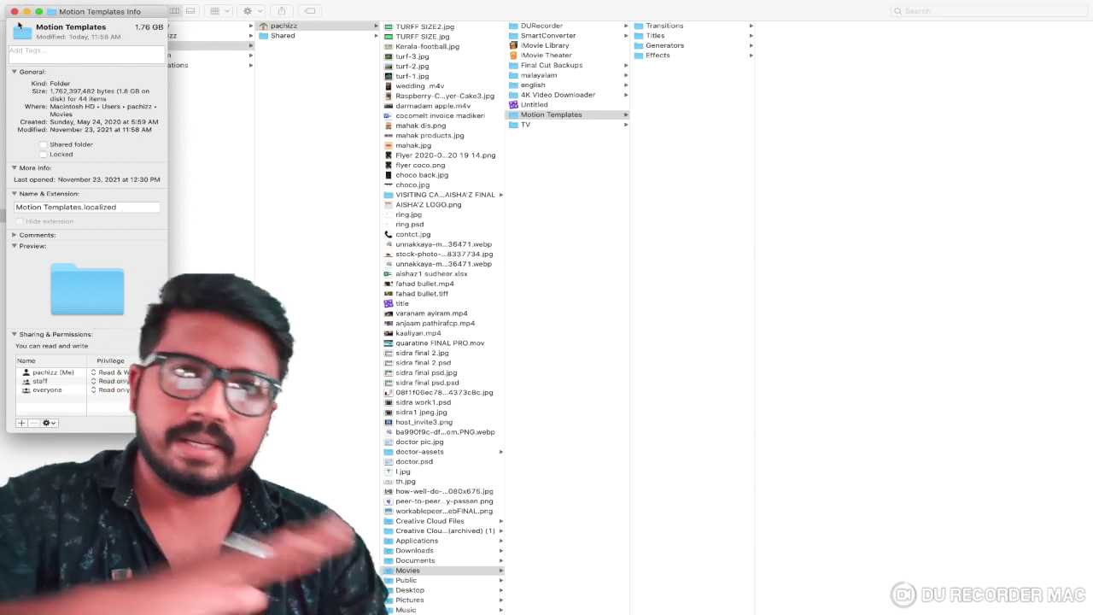
click(15, 12)
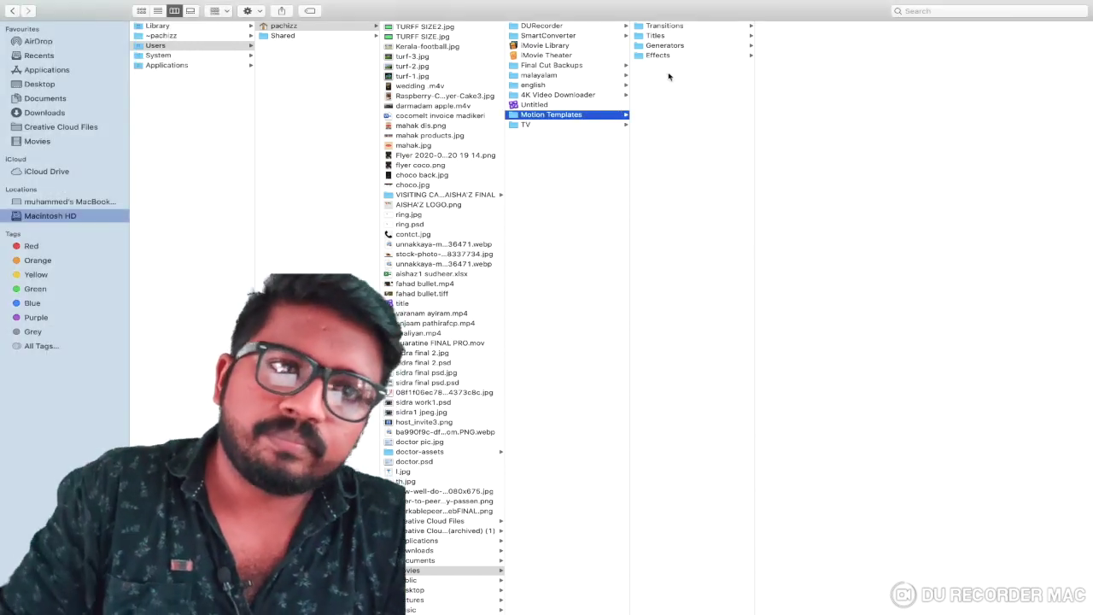
click(666, 26)
right_click(667, 26)
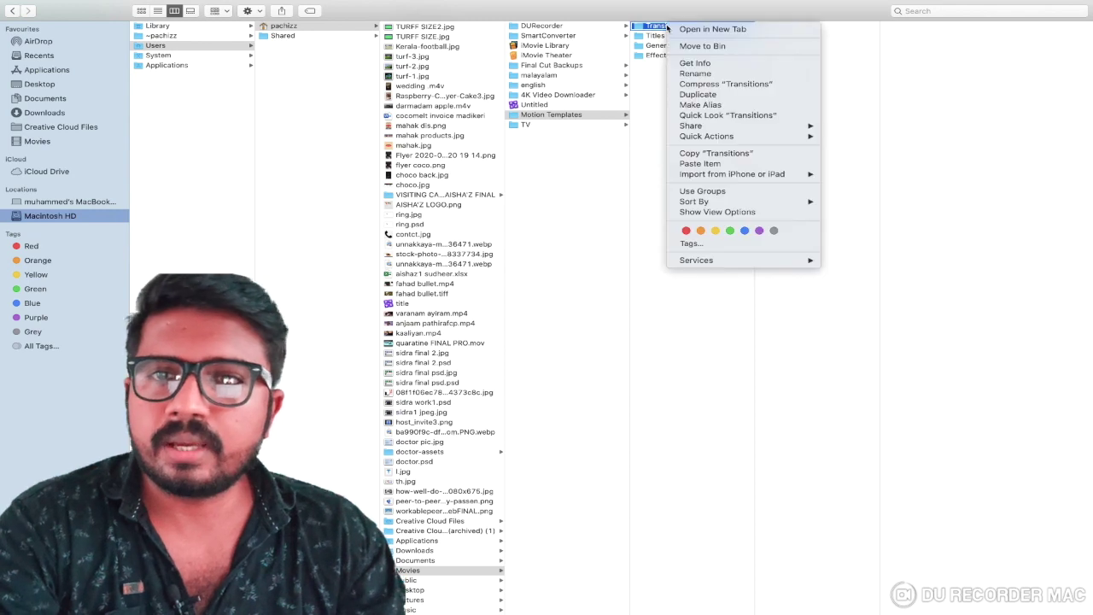
click(693, 65)
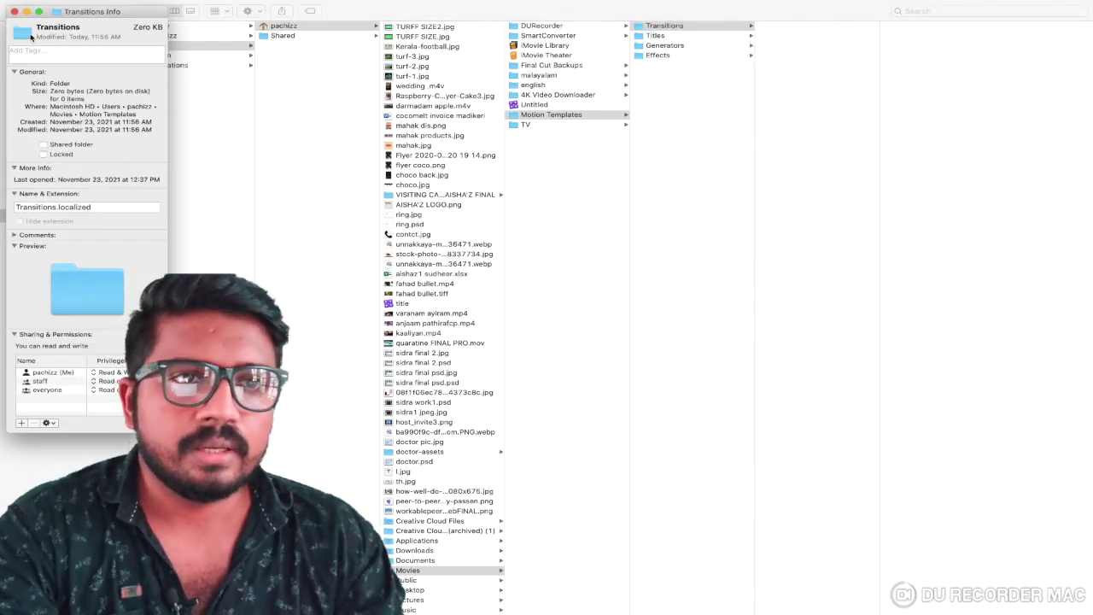
click(14, 12)
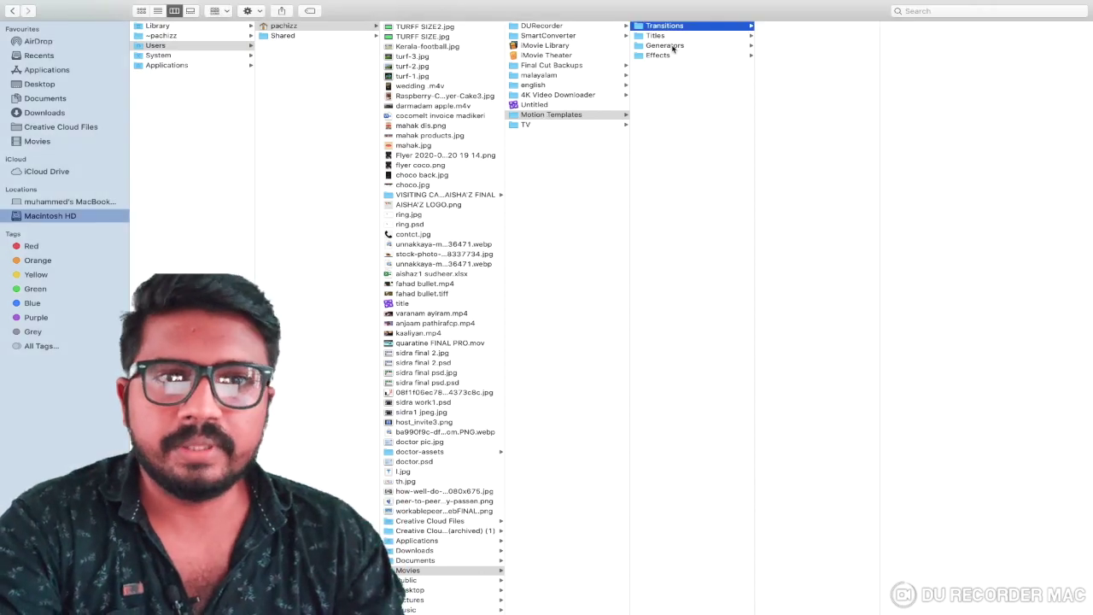
drag(675, 86, 678, 56)
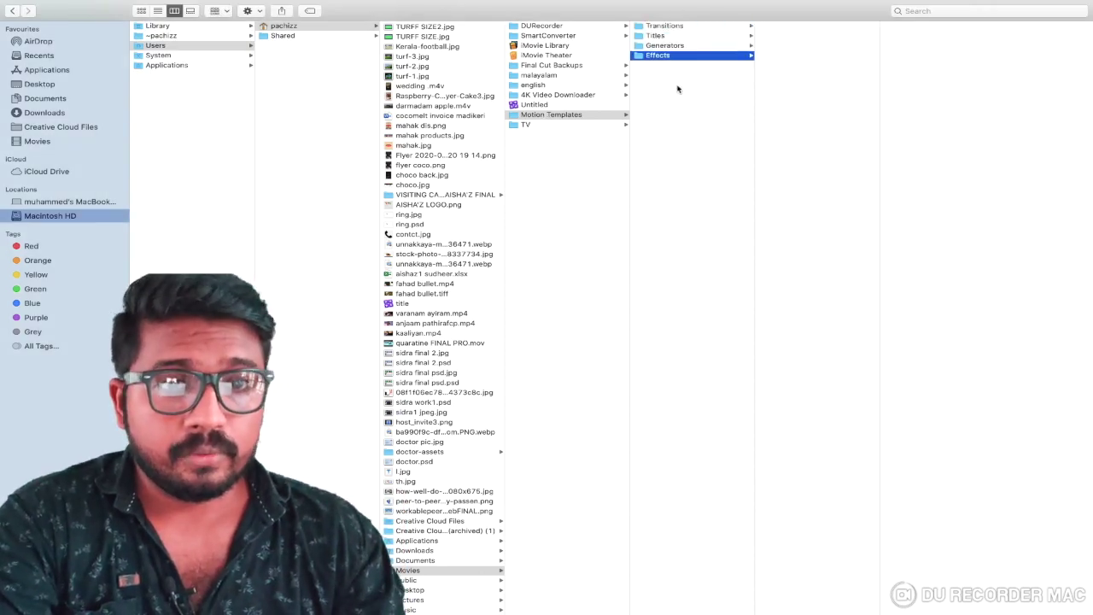
click(680, 96)
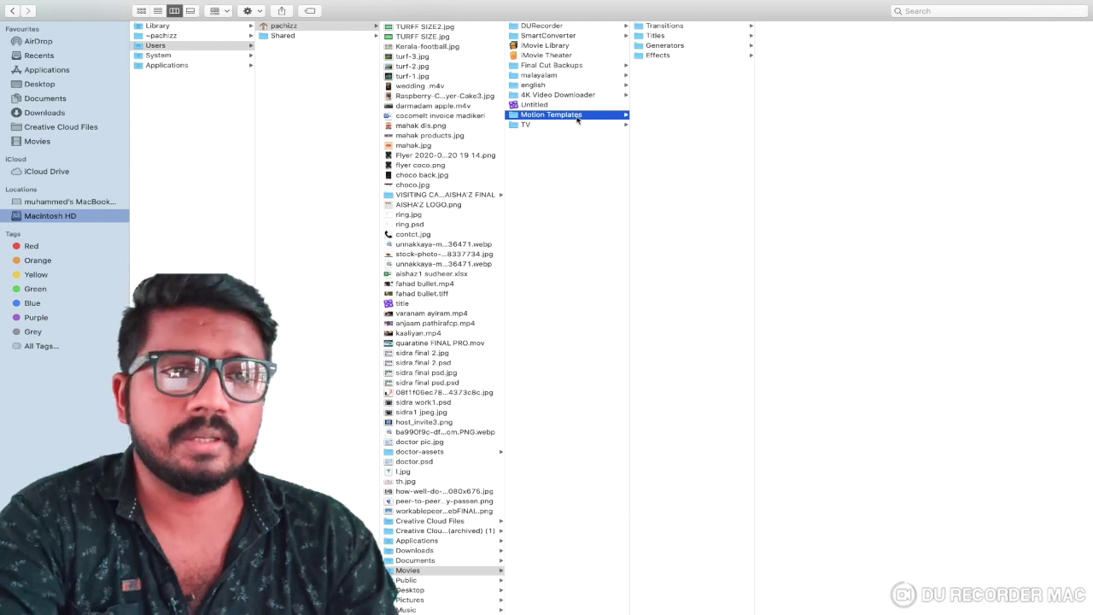
right_click(656, 94)
click(666, 103)
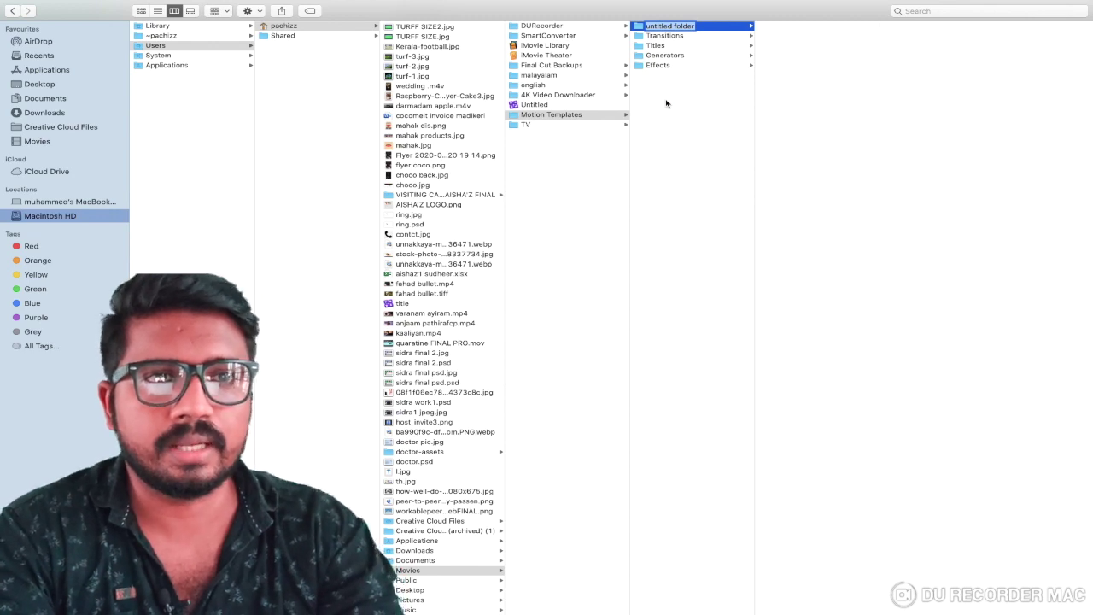
text(effect.localized)
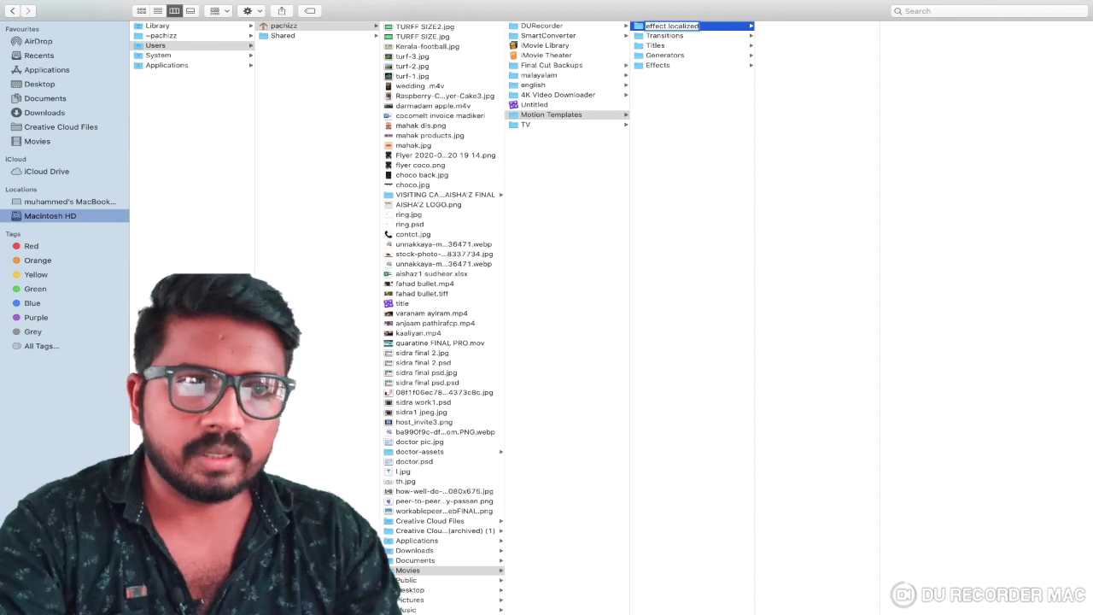
key(Return)
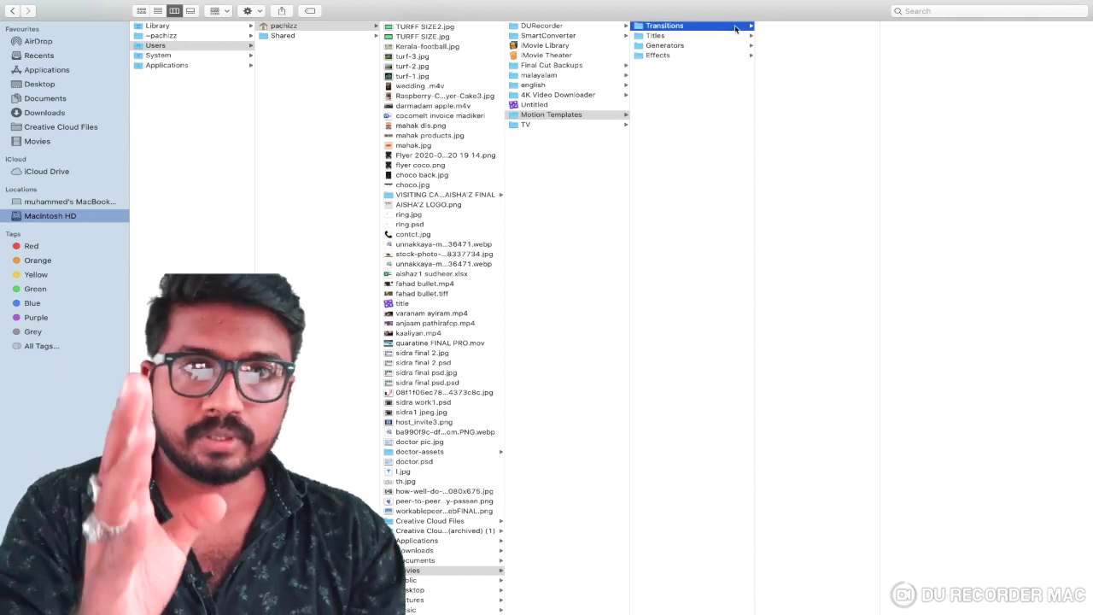
click(709, 84)
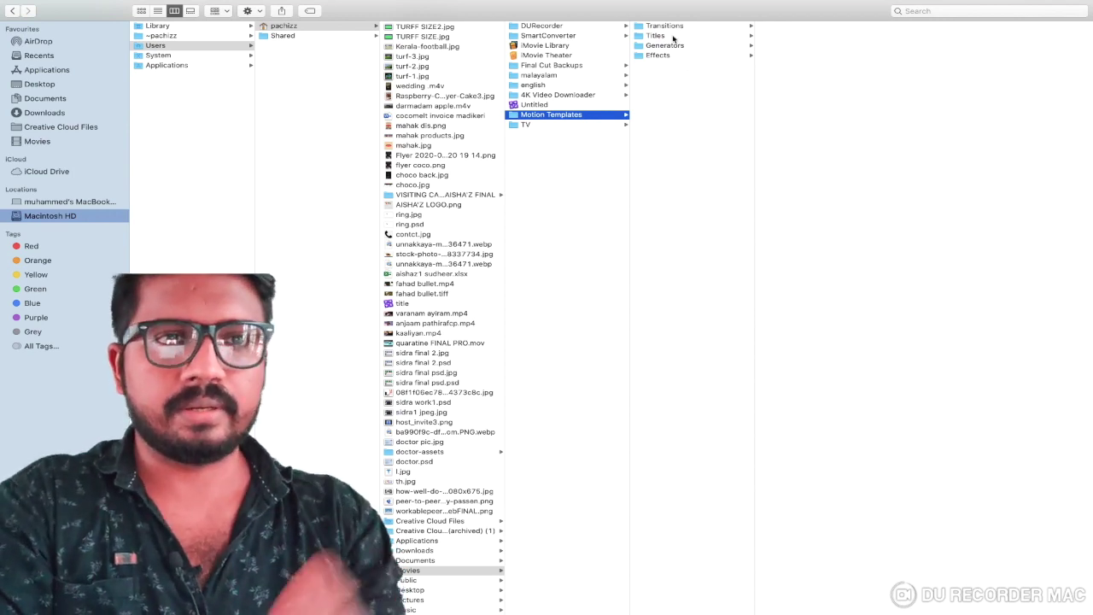
click(674, 26)
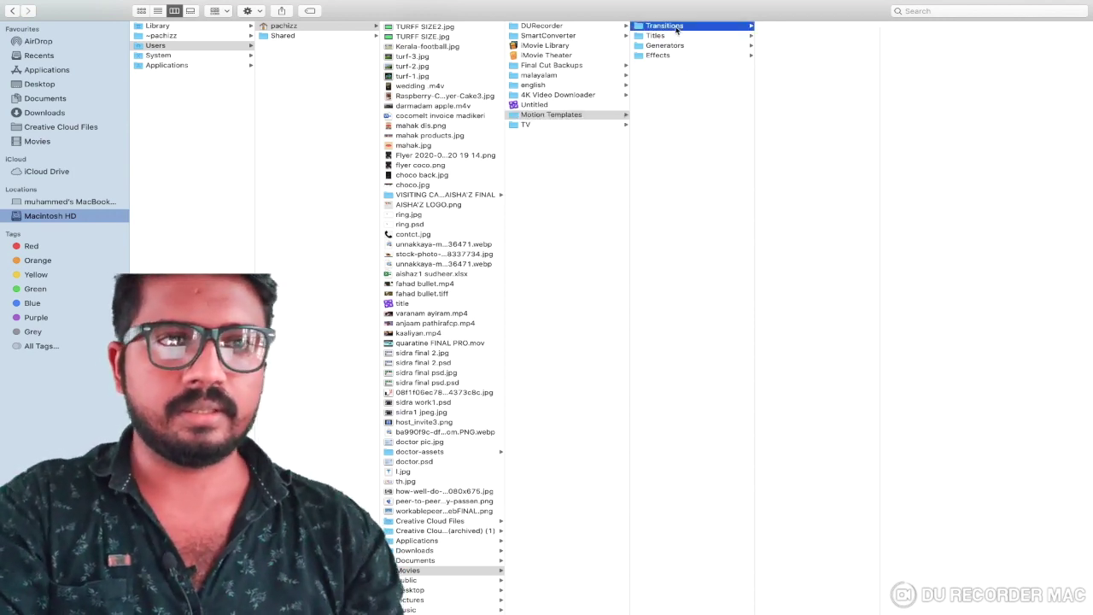
- Create an 'FCP transition' folder in Transitions and paste the FCP Glitch Transitions folder into it
right_click(786, 35)
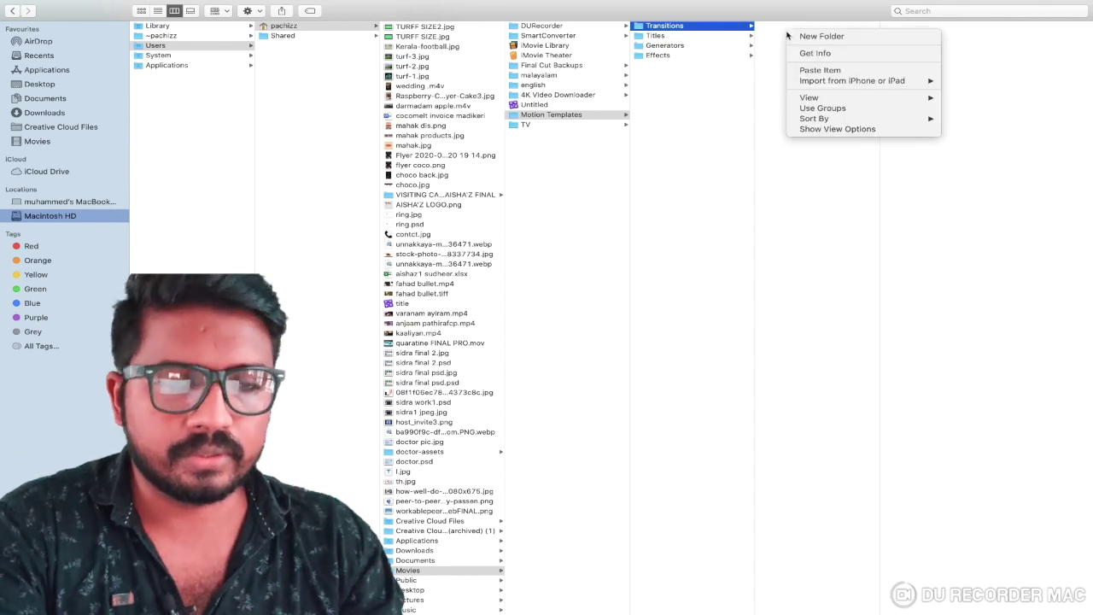
click(801, 37)
text(FCP transition)
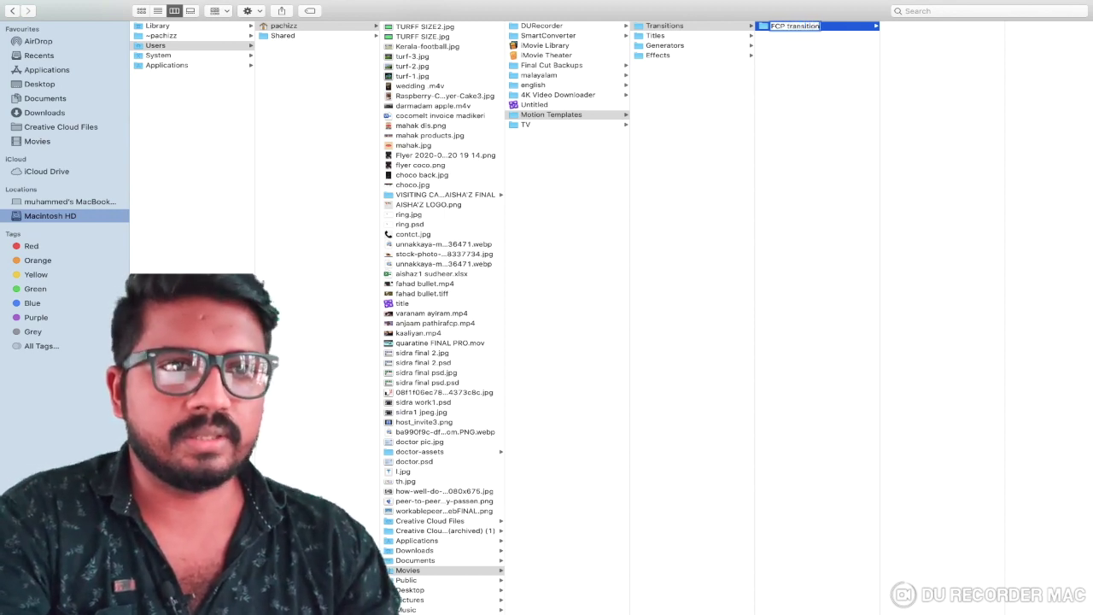
key(Return)
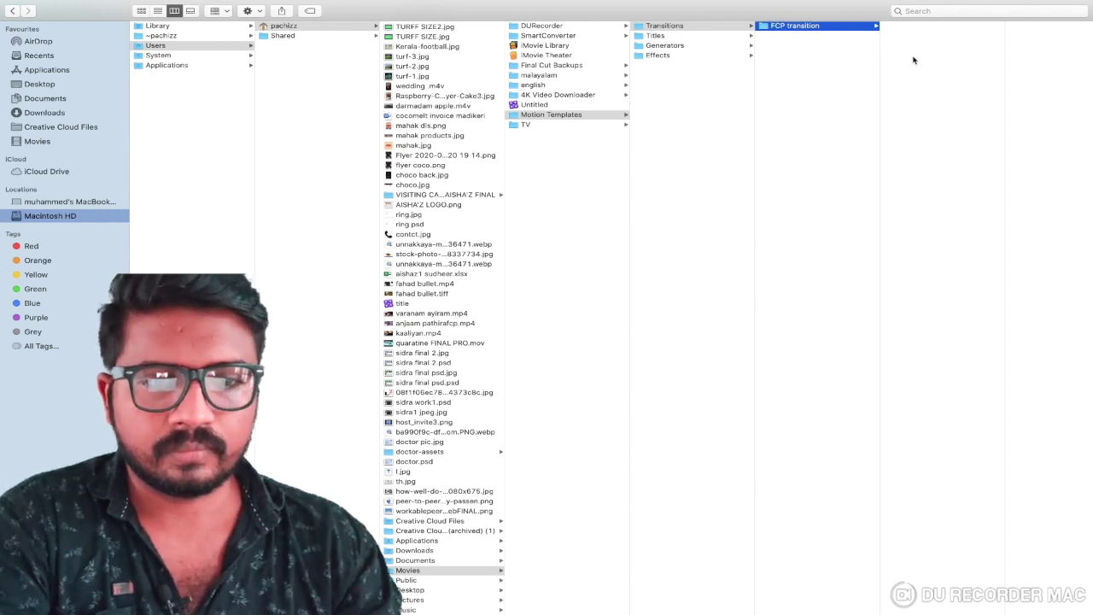
right_click(912, 60)
click(928, 94)
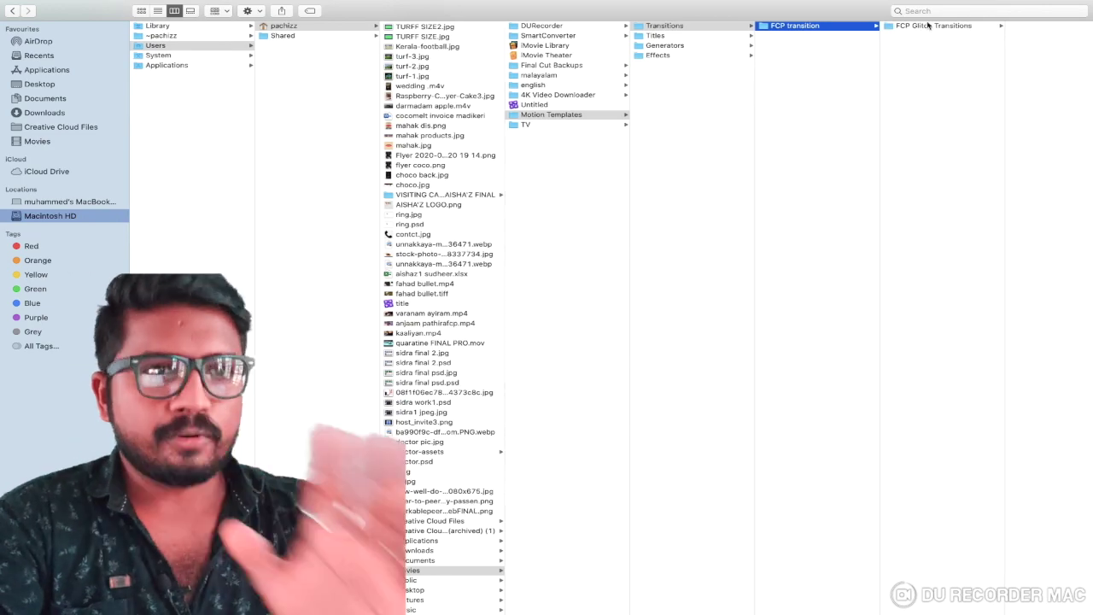
- Check the pasted pack's contents, leave full screen, and launch Final Cut Pro
click(928, 26)
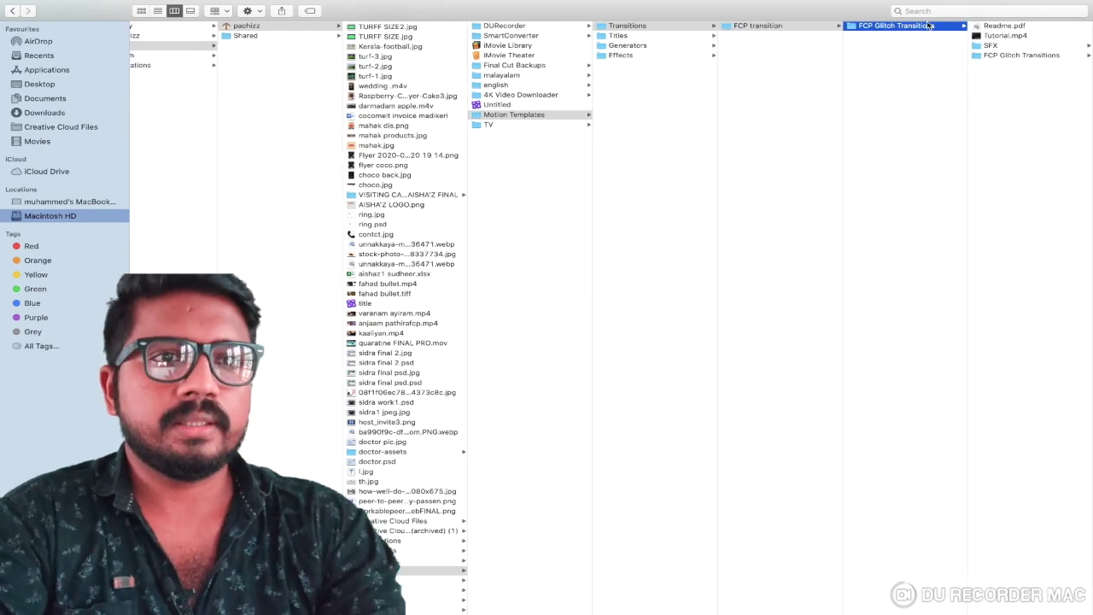
click(1015, 56)
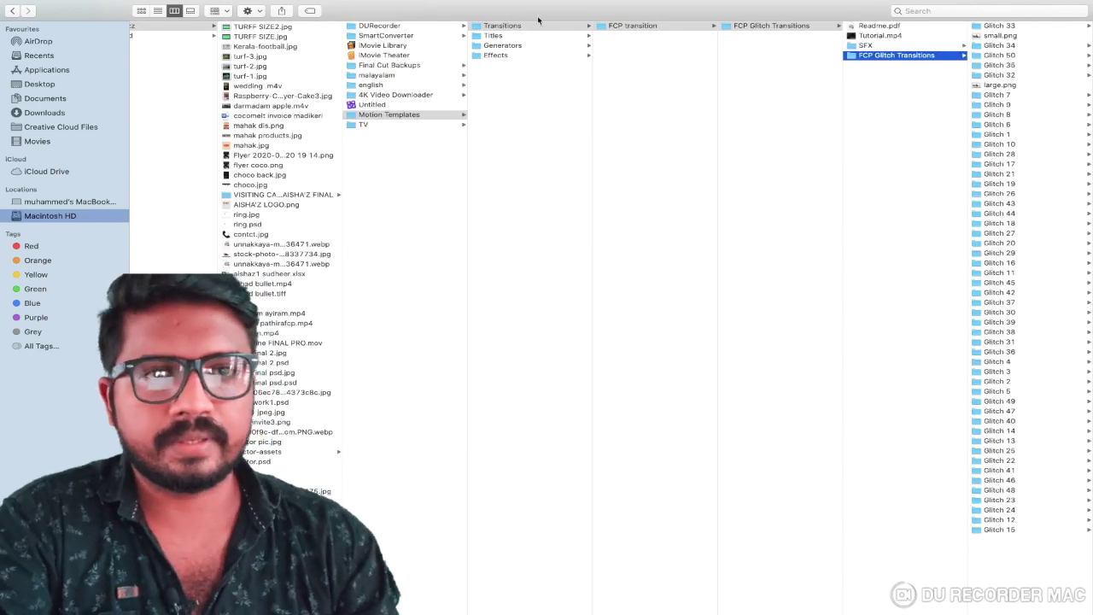
click(632, 25)
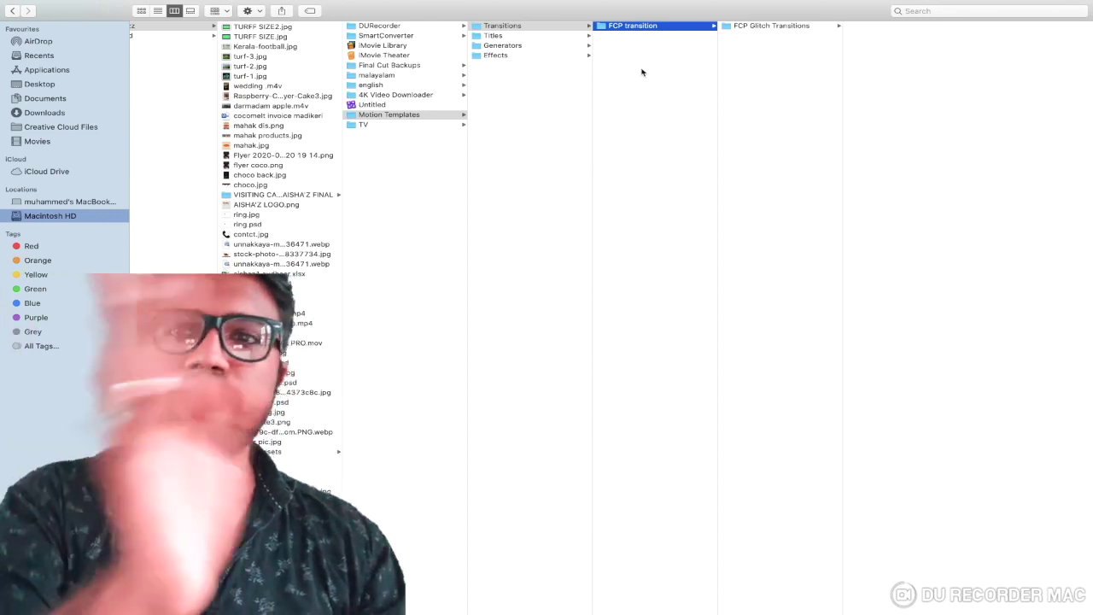
click(638, 68)
click(33, 17)
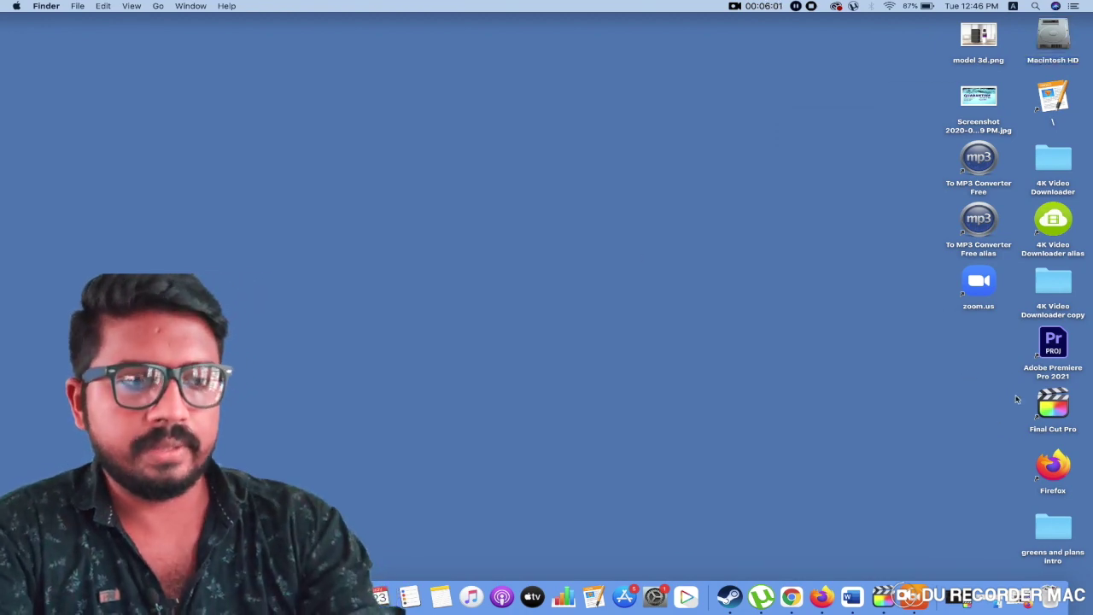
double_click(1063, 406)
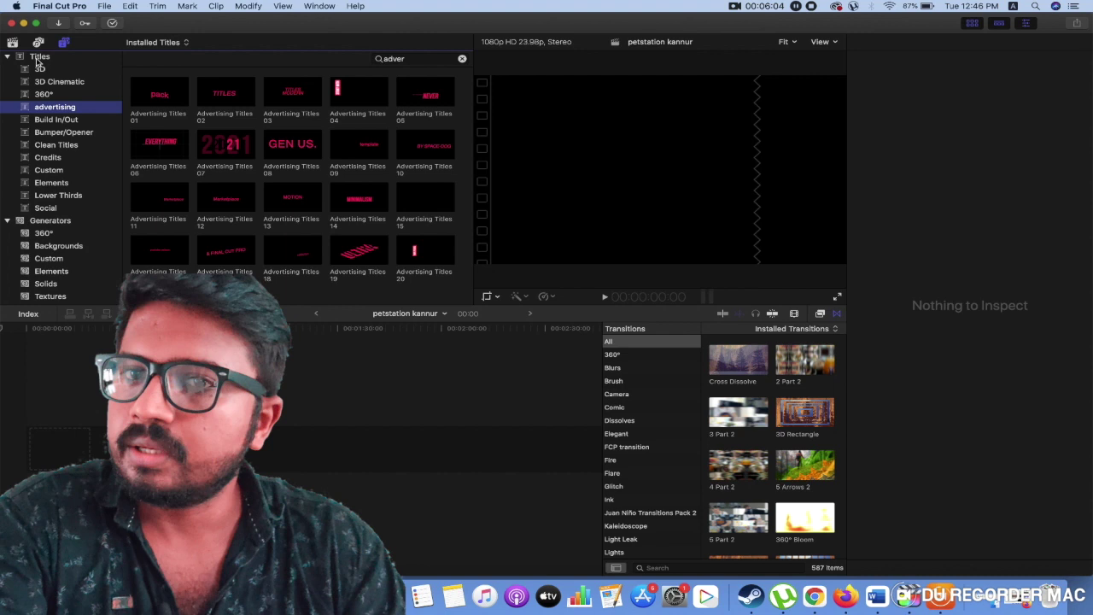
- Collapse Titles and Generators, then switch to the Transitions browser to find the FCP transition category
click(15, 58)
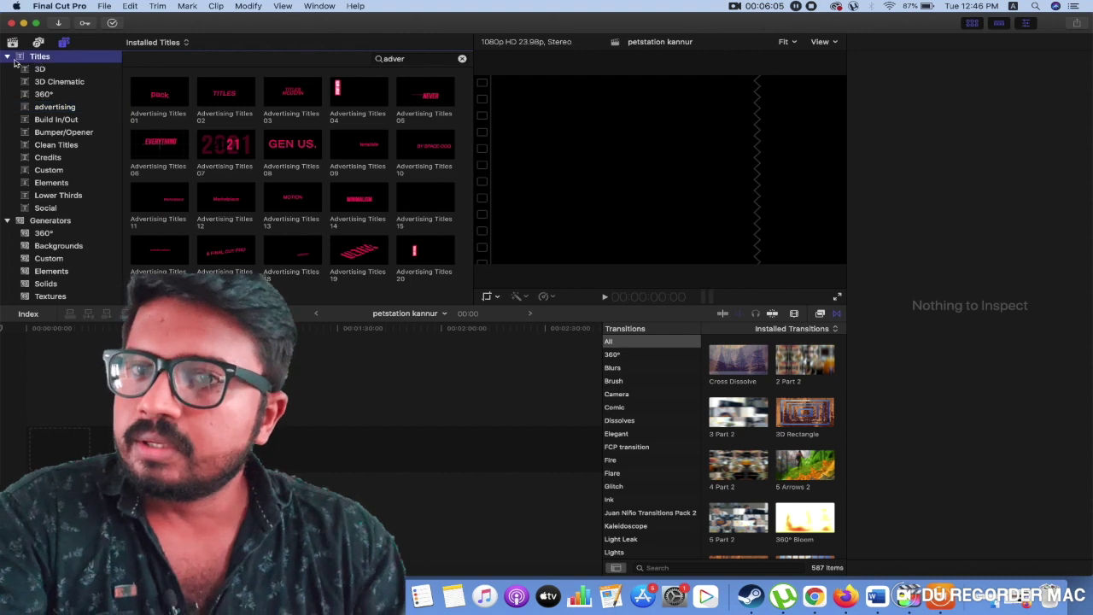
click(7, 56)
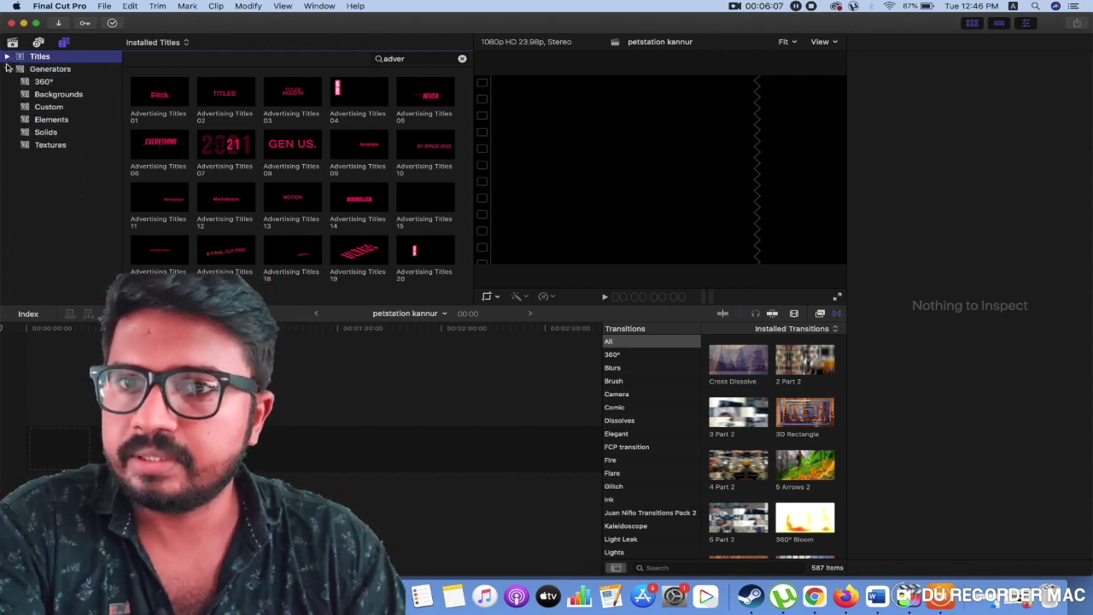
click(7, 68)
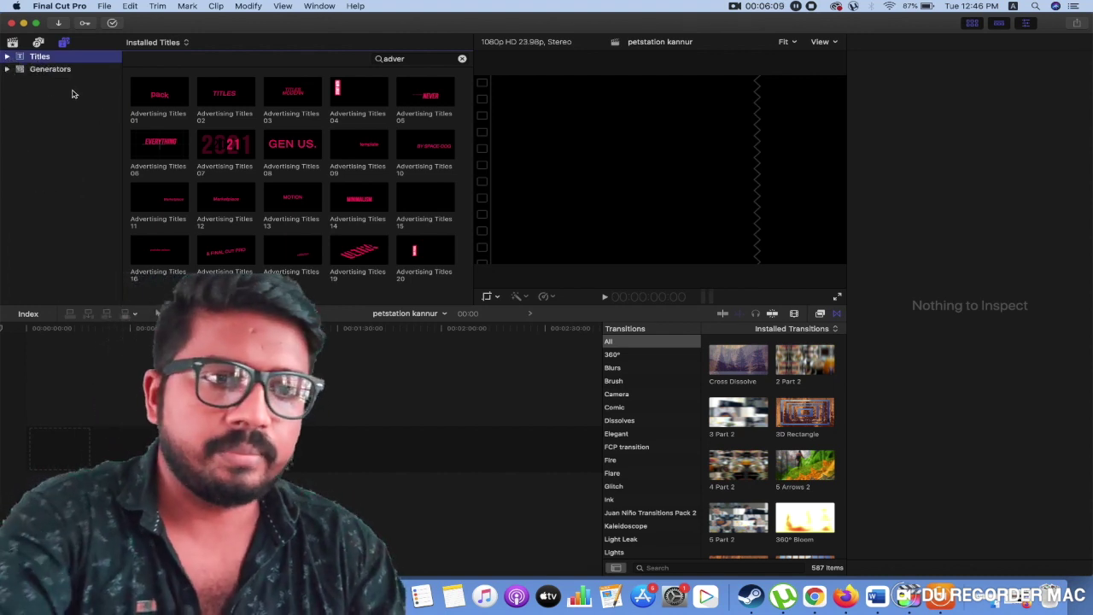
click(819, 313)
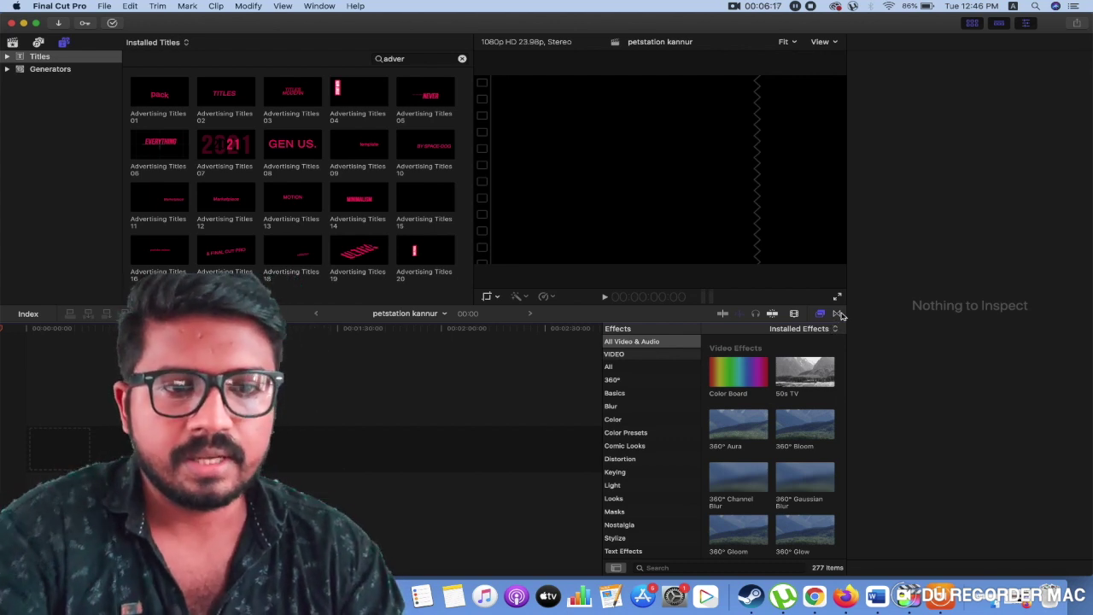
click(838, 313)
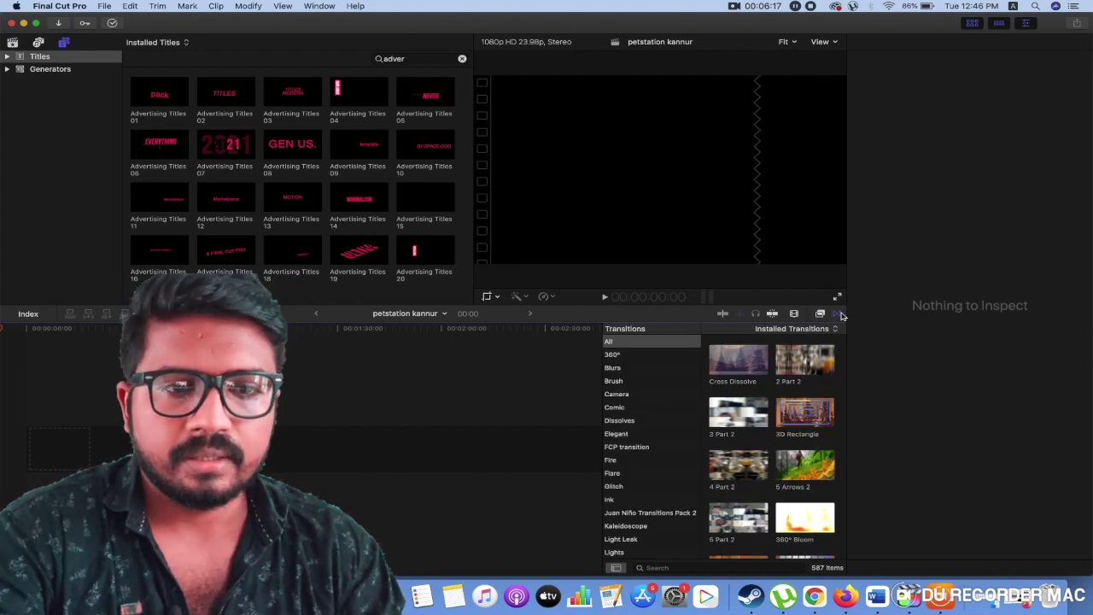
scroll(648, 415, down, 3)
- Preview Glitch 1 from the FCP transition category, select Glitch 2, and scroll through all 50
click(643, 407)
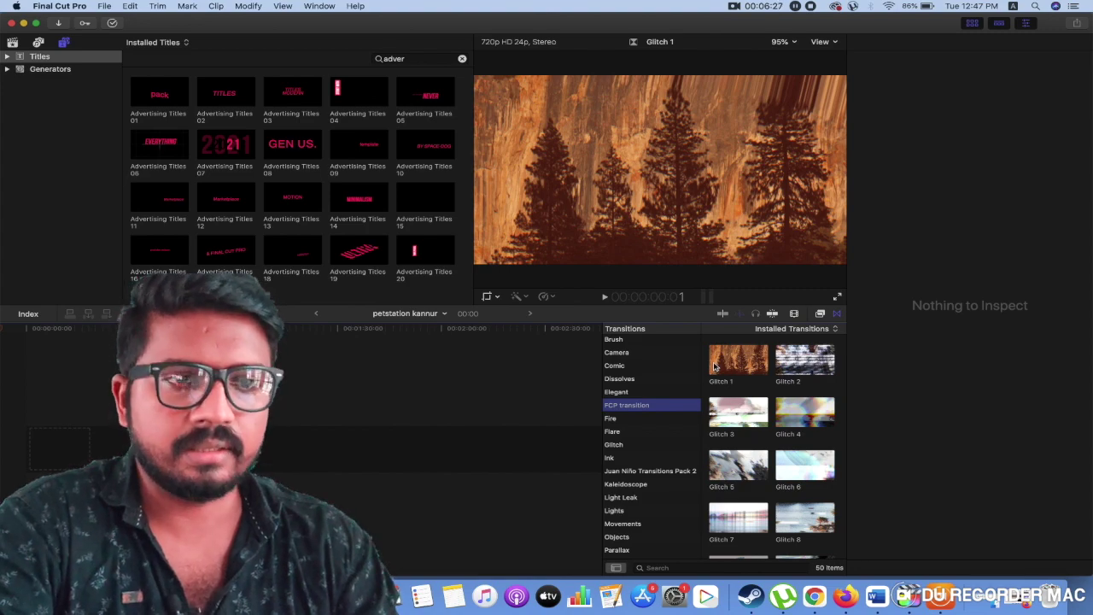
click(725, 372)
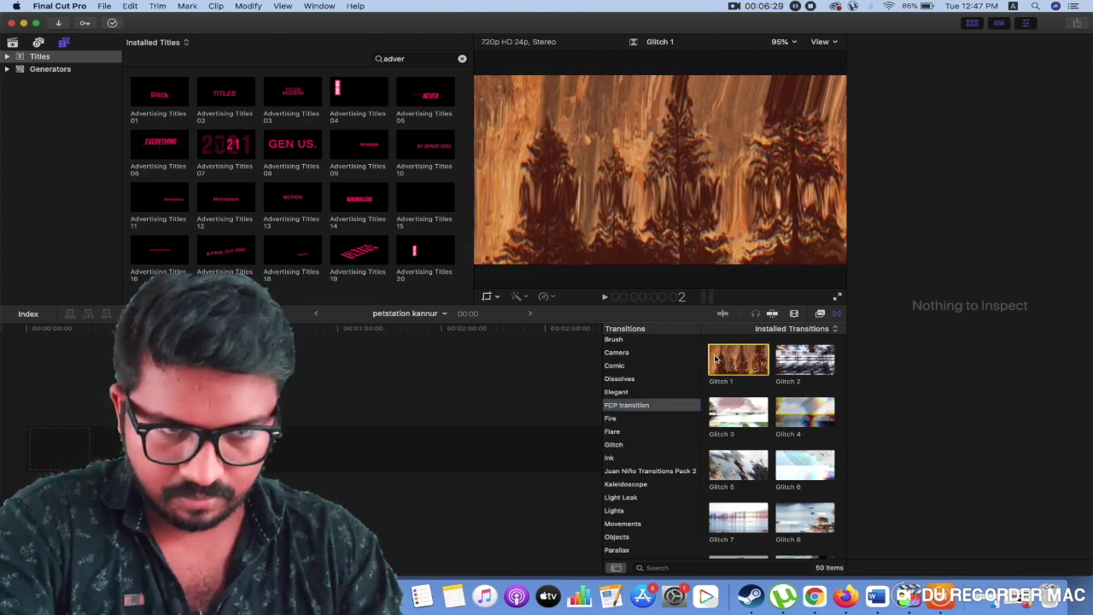
key(space)
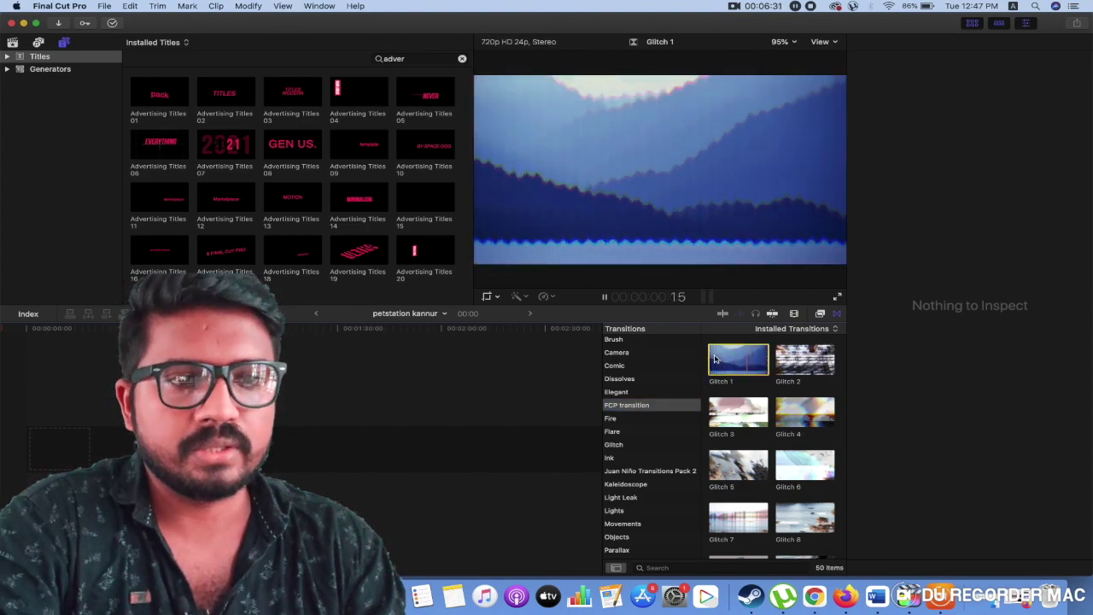
click(780, 360)
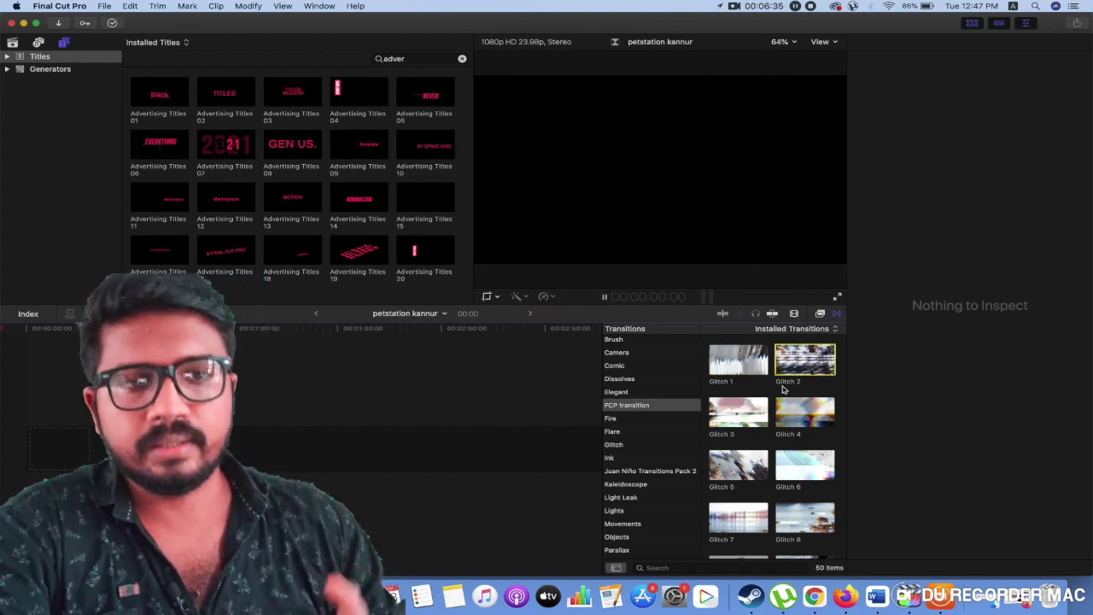
scroll(785, 376, down, 10)
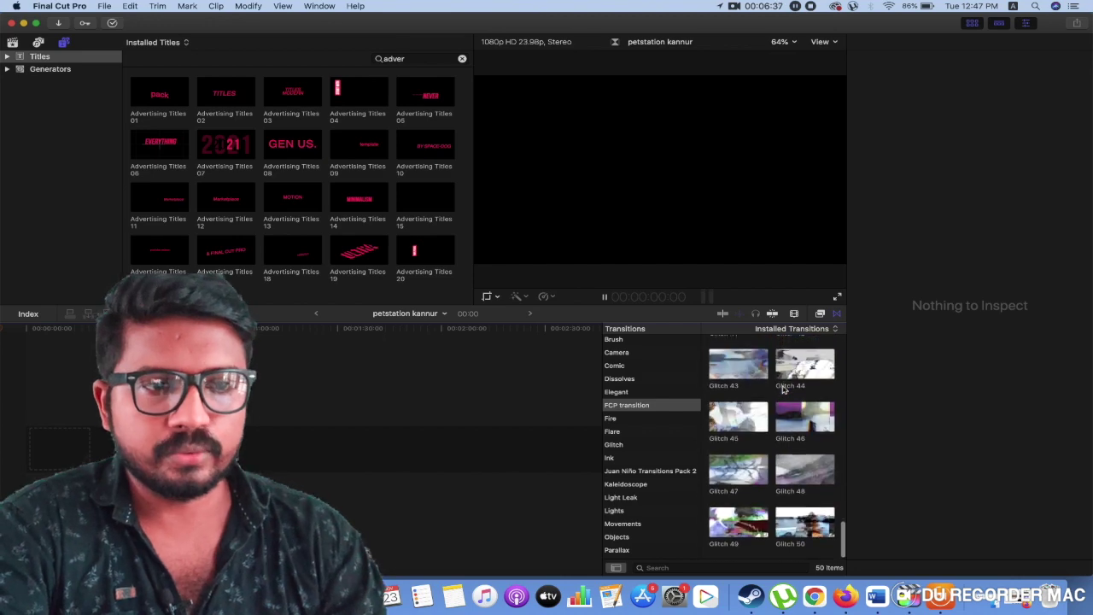
scroll(783, 389, down, 5)
scroll(783, 389, up, 15)
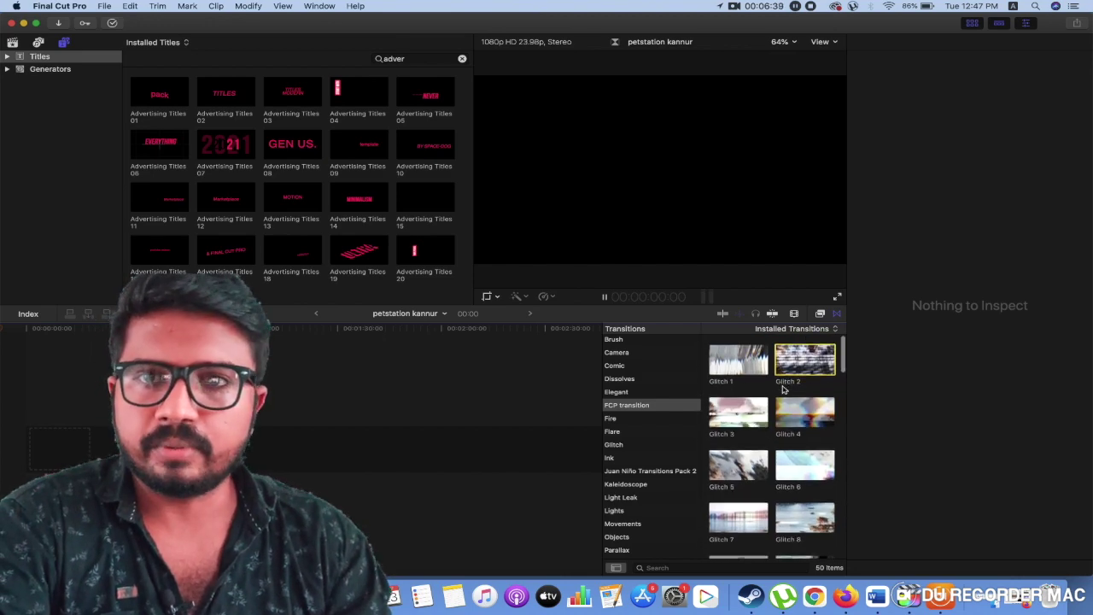
- Expand Generators and browse the Custom, Elements, Solids and Textures categories, then show all generators
click(7, 68)
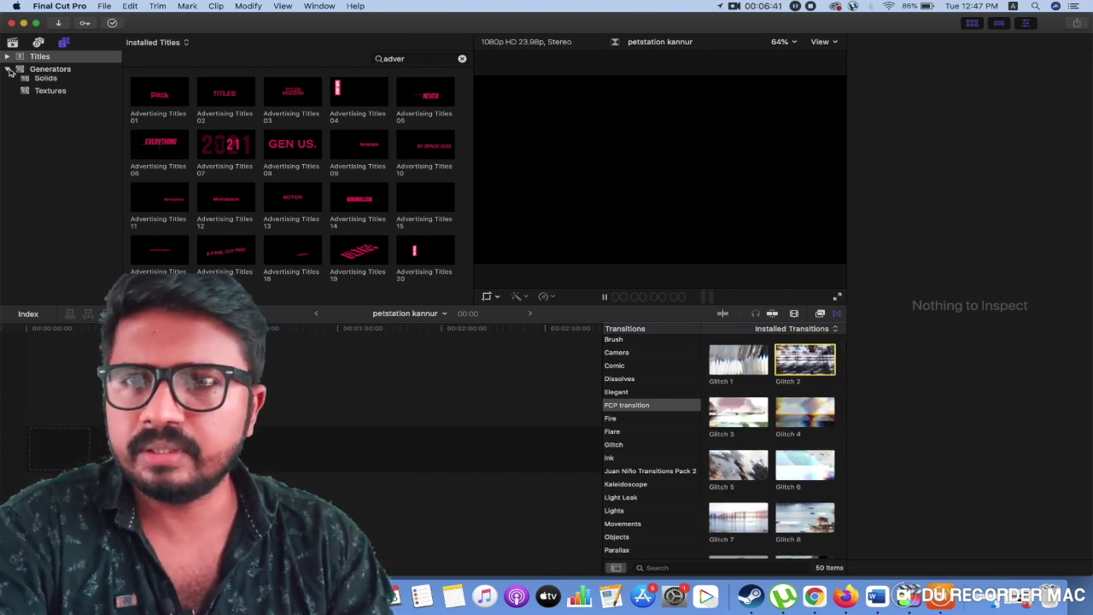
click(55, 109)
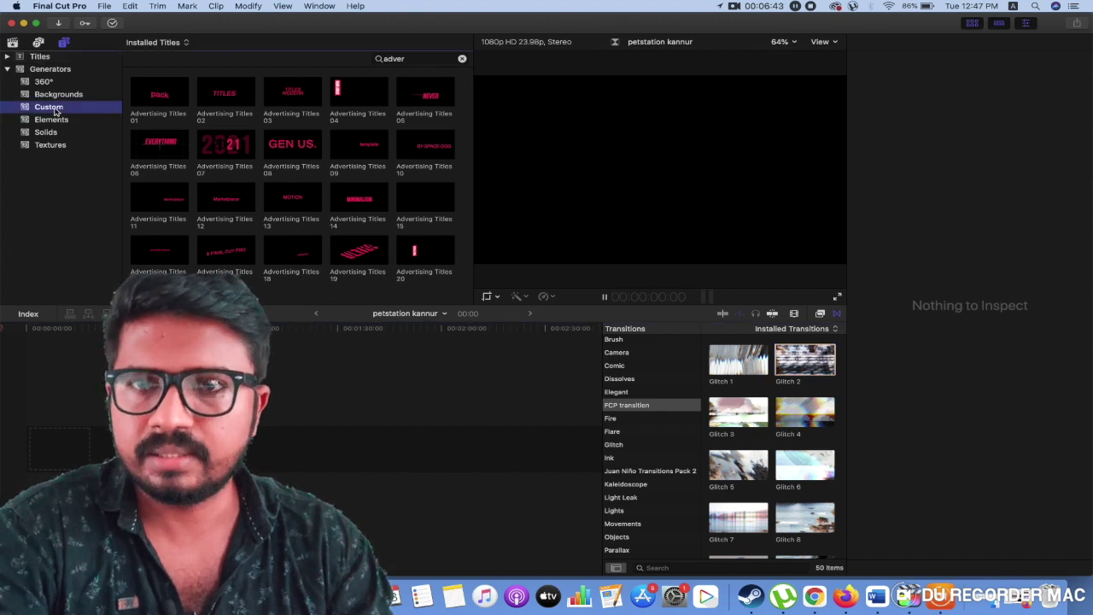
click(51, 121)
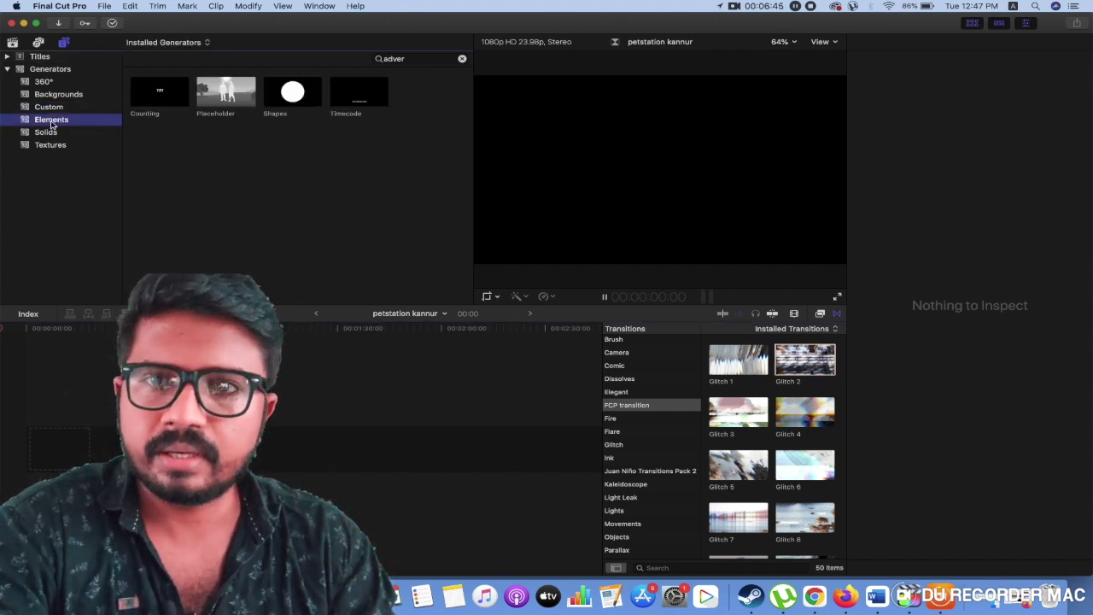
click(49, 132)
click(51, 145)
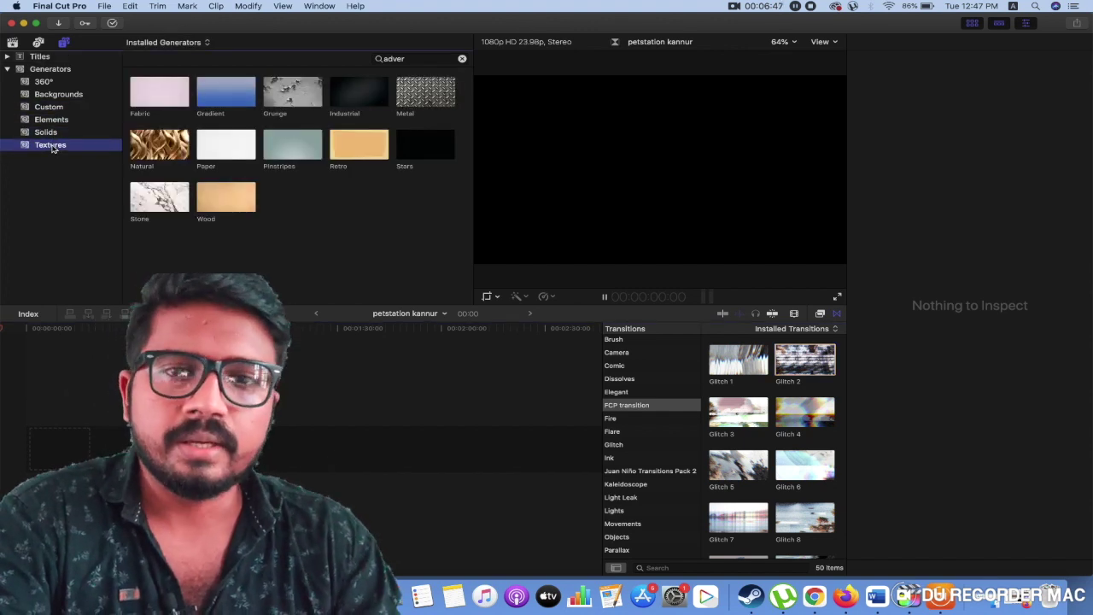
click(49, 68)
- Expand Titles and browse the 3D Cinematic, Build In/Out and advertising title categories
click(8, 56)
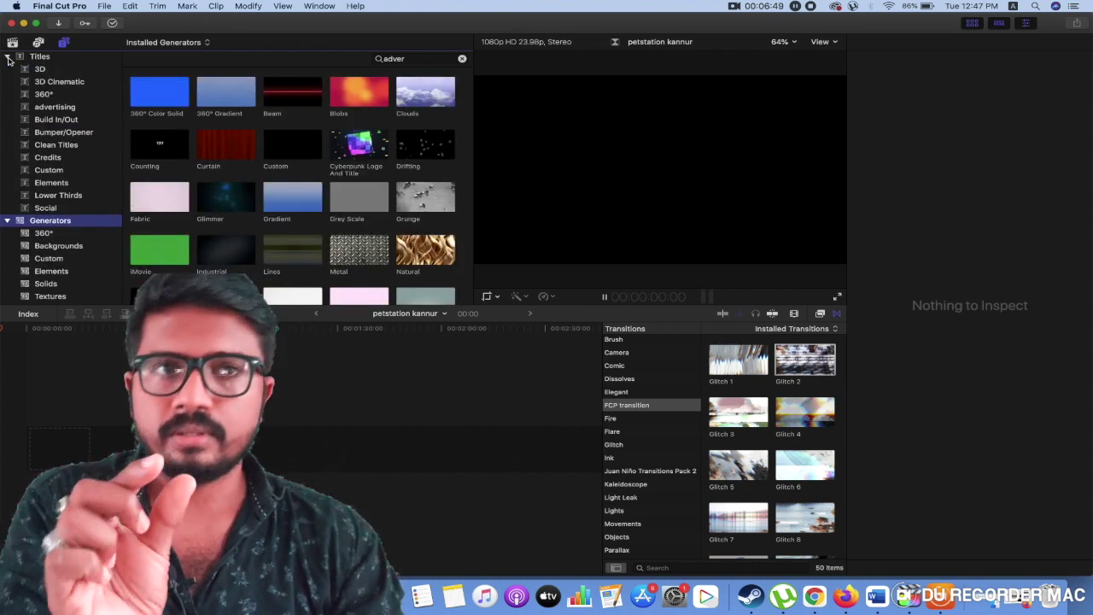
click(49, 82)
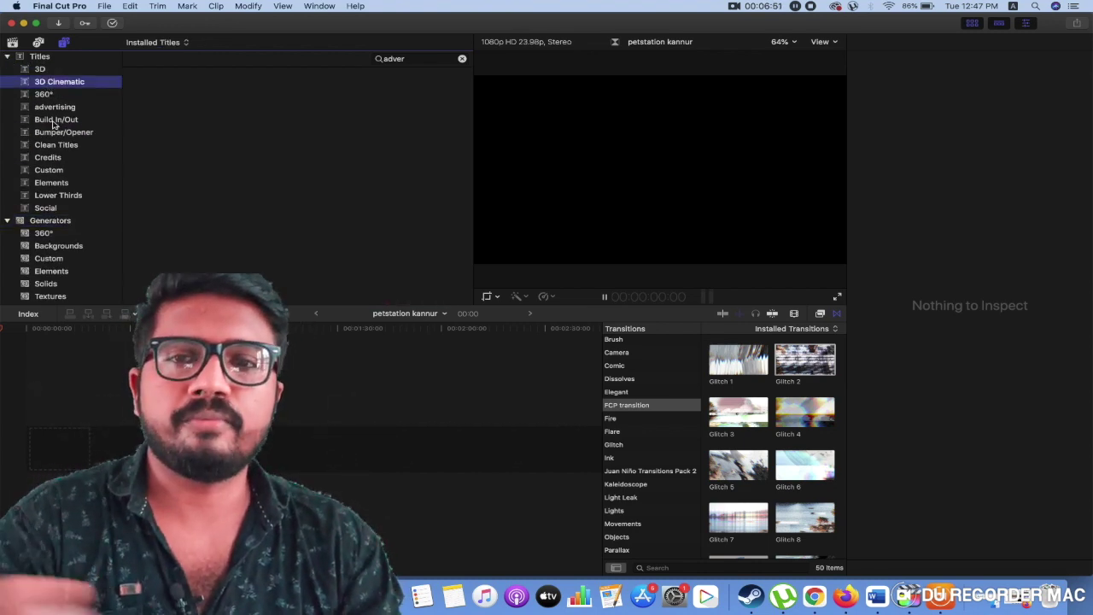
click(54, 122)
click(54, 106)
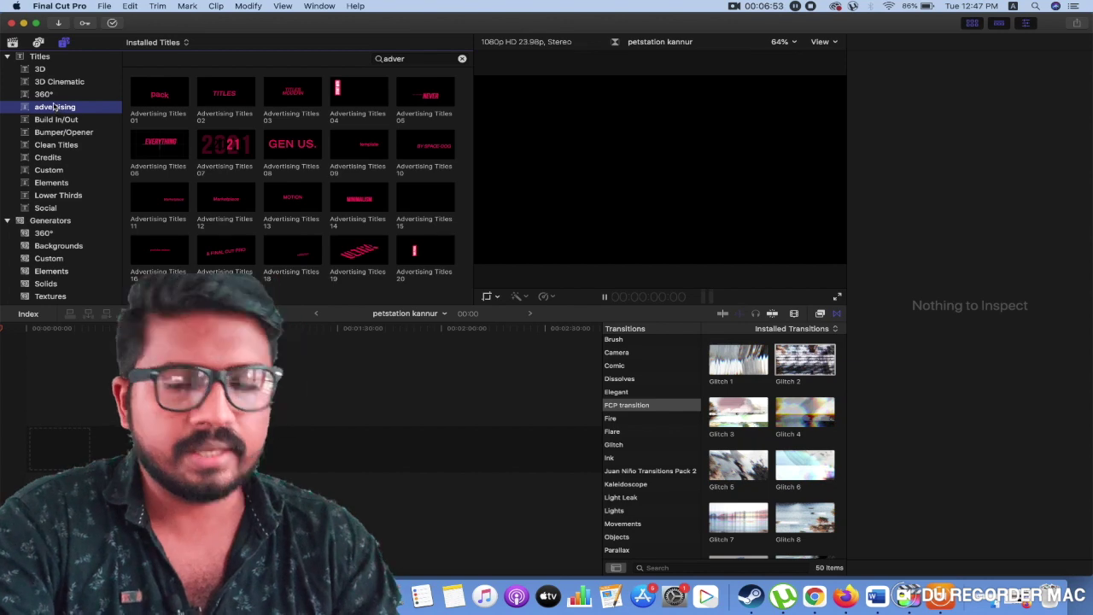
click(7, 56)
click(8, 57)
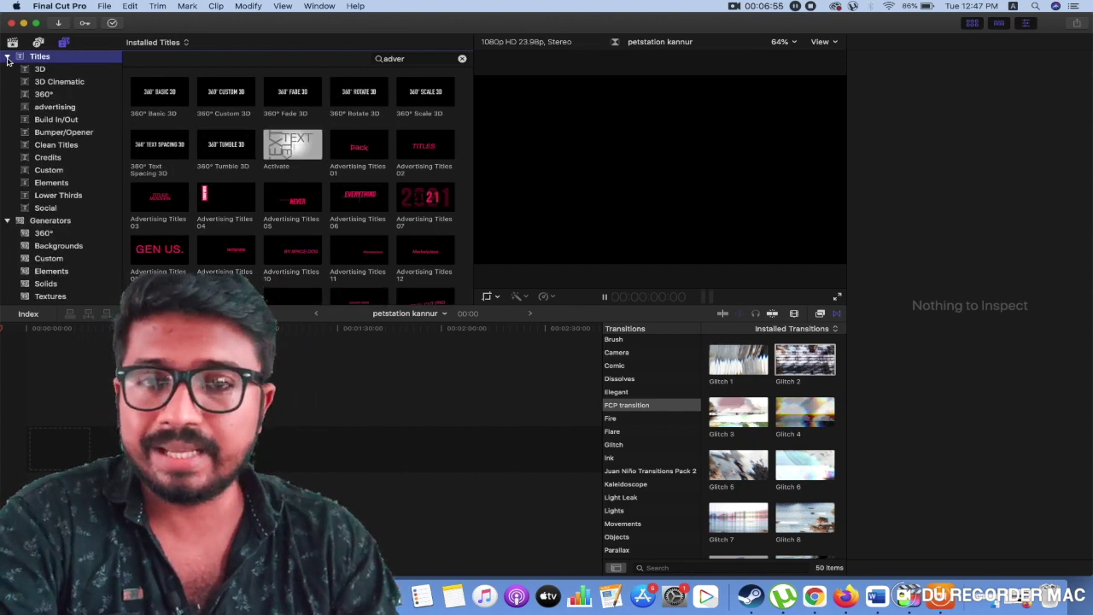
click(7, 56)
- Collapse Generators, switch the lower browser to video effects, and close Final Cut Pro
click(8, 69)
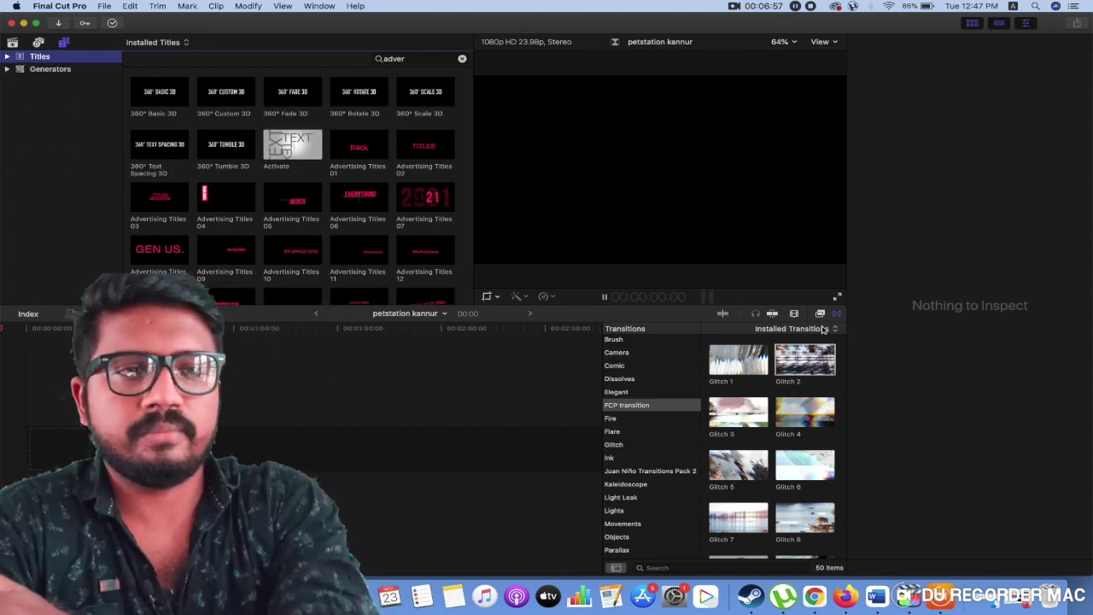
click(820, 313)
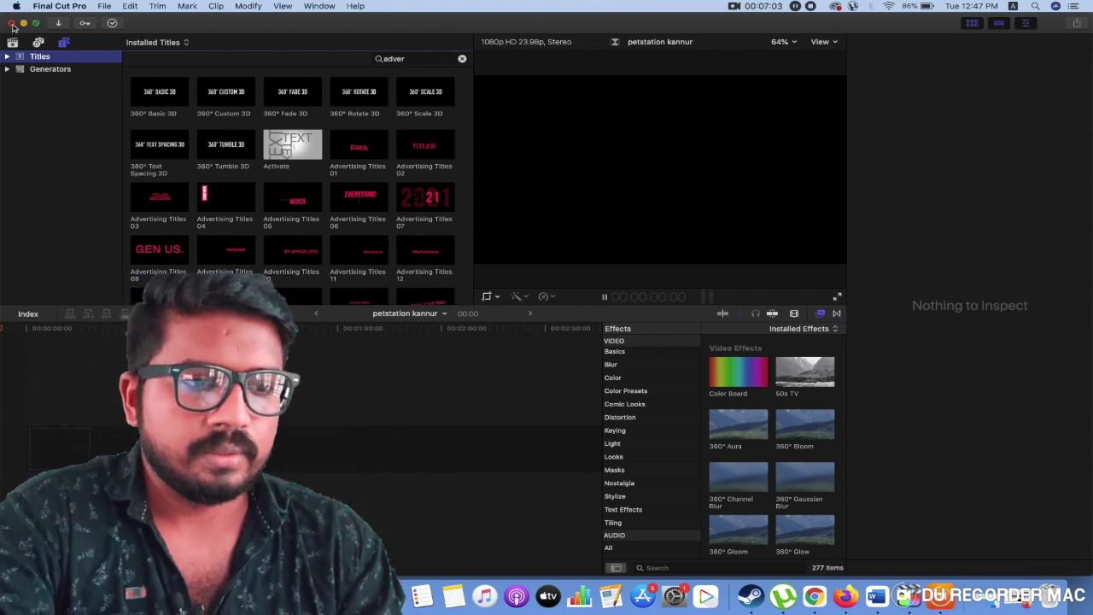
click(12, 24)
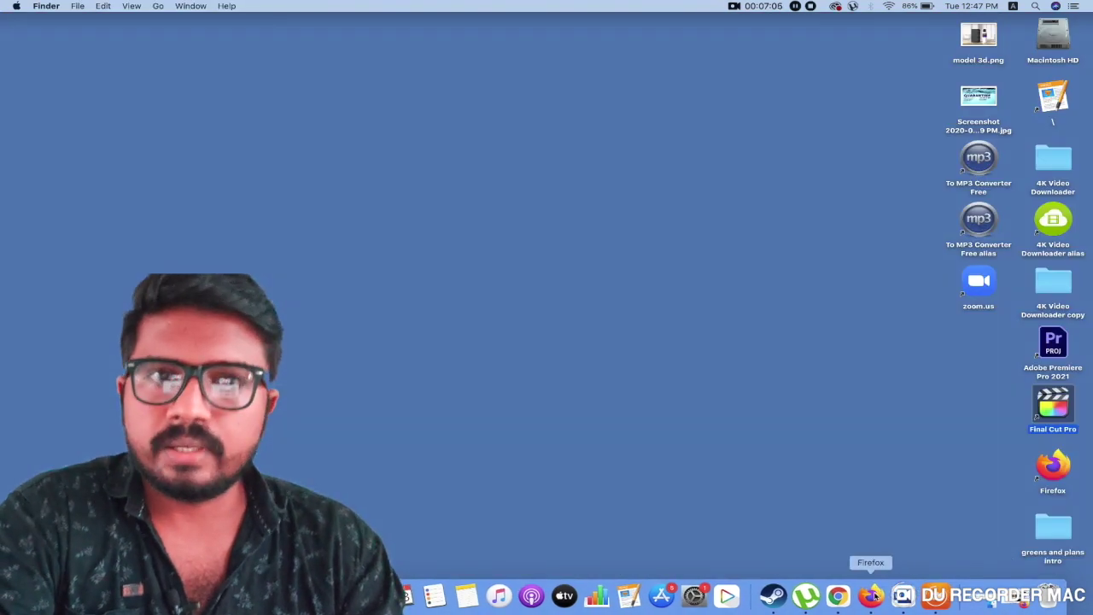
- Bring back Firefox and rerun the Envato 'tile for fcp' template search, scrolling the results
click(871, 597)
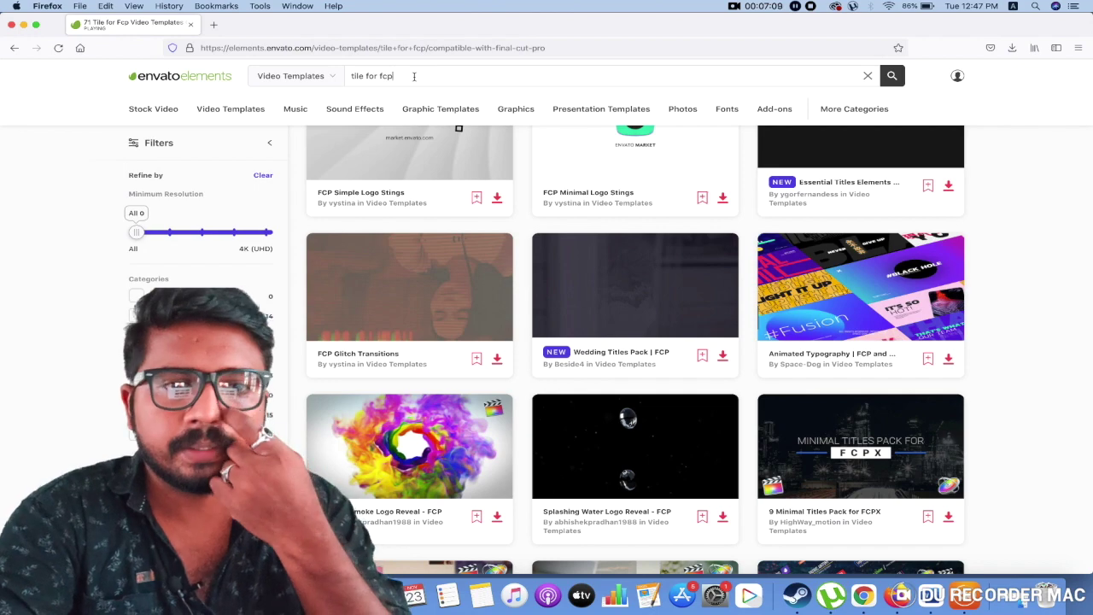
key(Return)
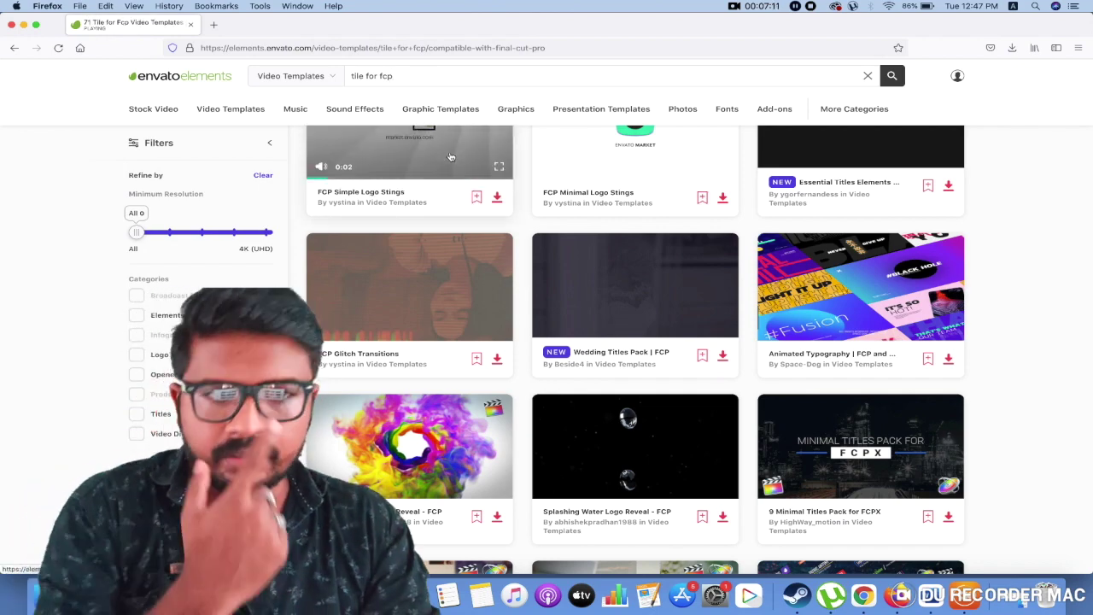
scroll(578, 323, down, 10)
scroll(578, 323, down, 5)
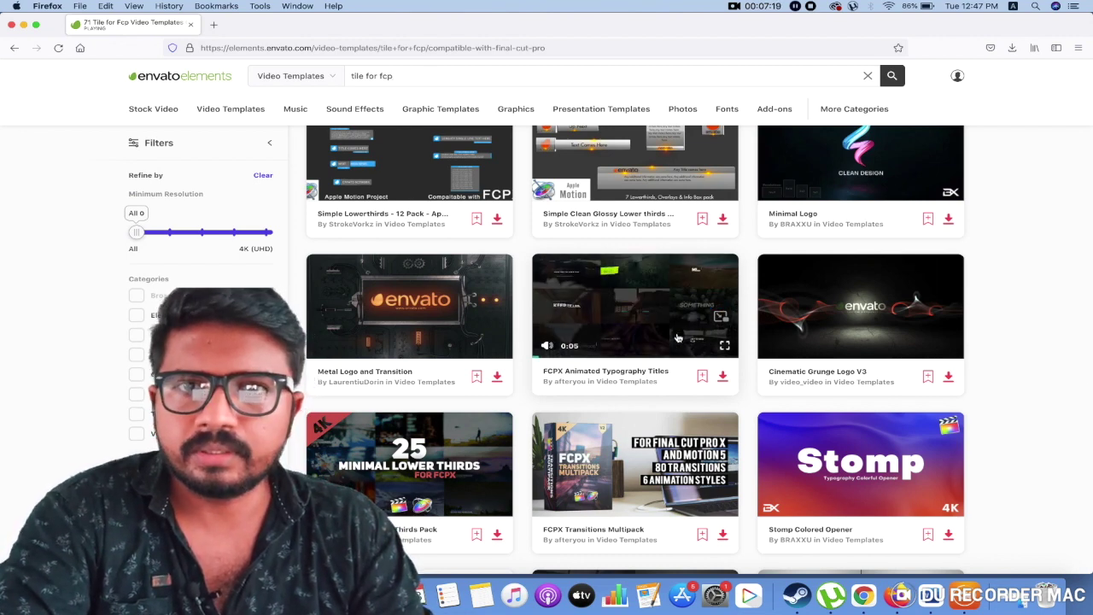
mouse_move(861, 336)
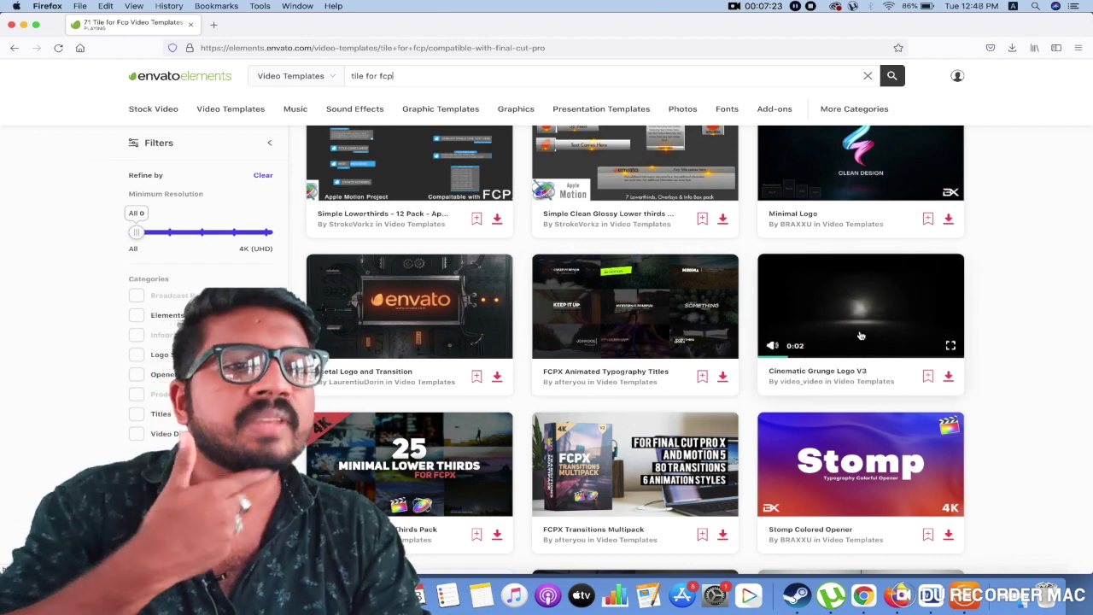
- Open the Cinematic Grunge Logo V3 page, highlight its supported applications, and play its preview
click(861, 333)
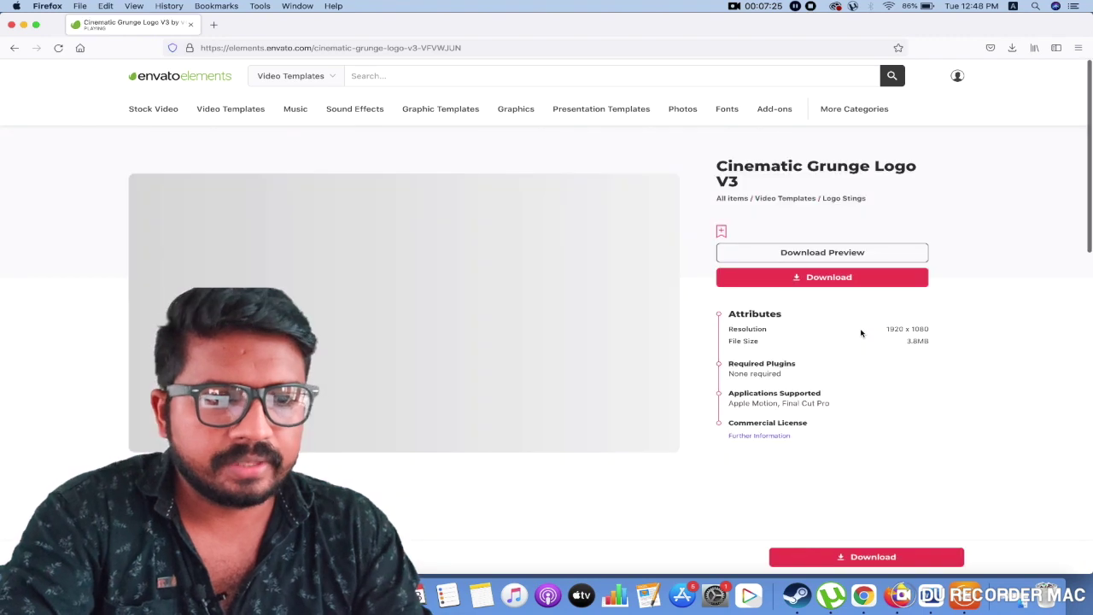
scroll(860, 333, down, 1)
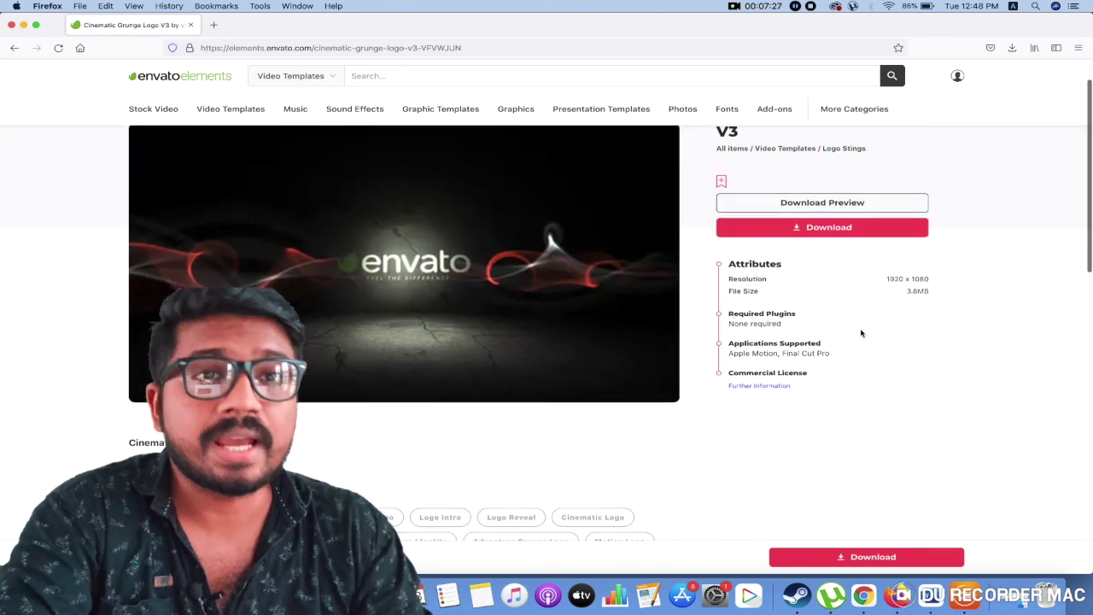
scroll(861, 333, down, 1)
scroll(861, 333, down, 2)
scroll(860, 333, up, 3)
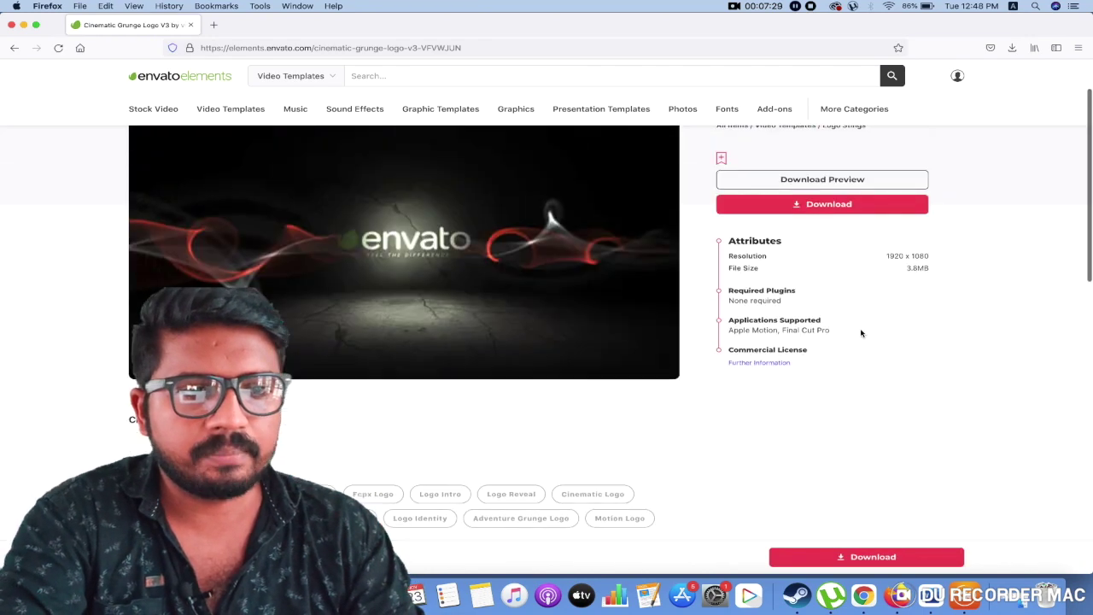
scroll(860, 333, up, 1)
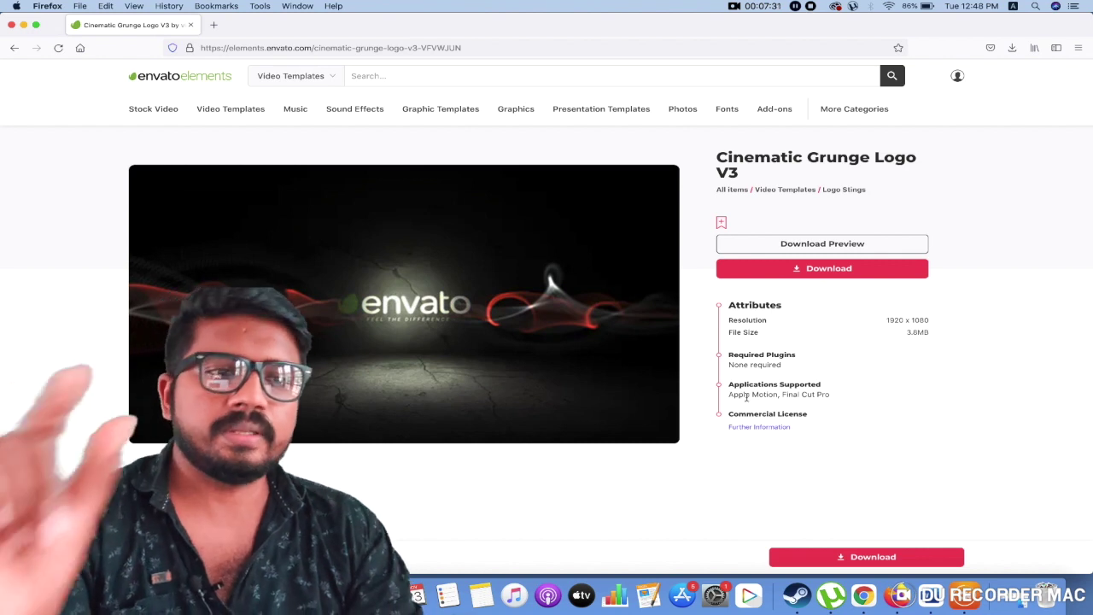
drag(728, 393, 839, 394)
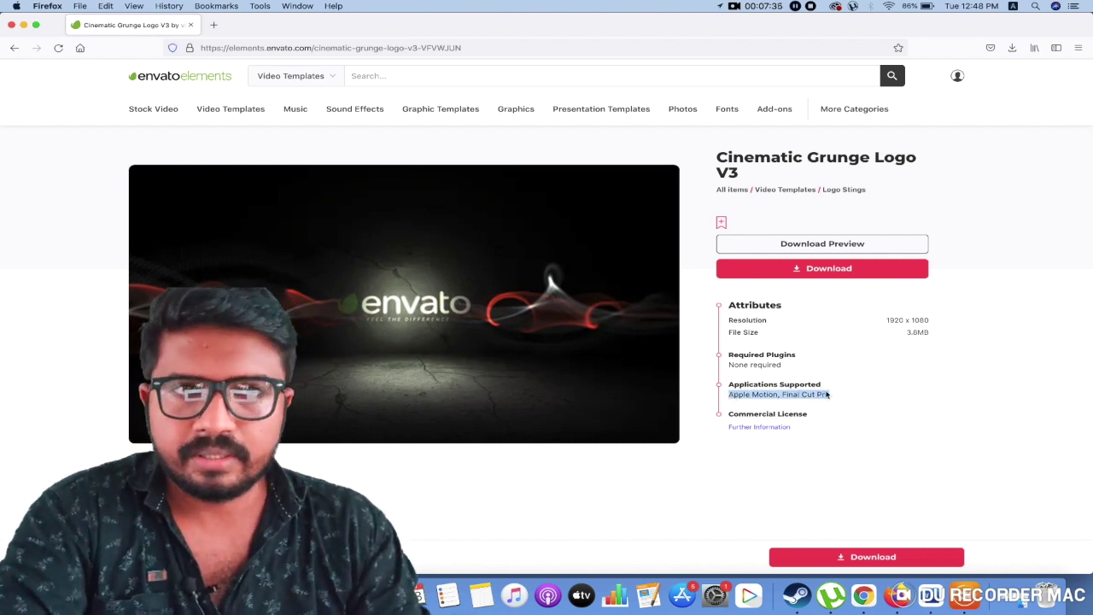
mouse_move(519, 330)
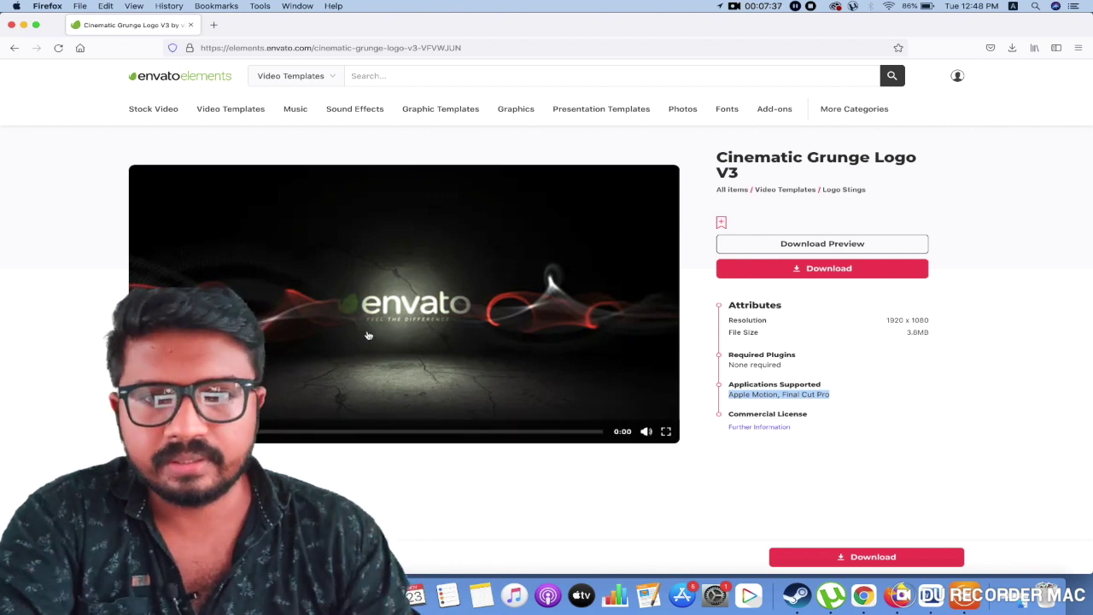
click(143, 432)
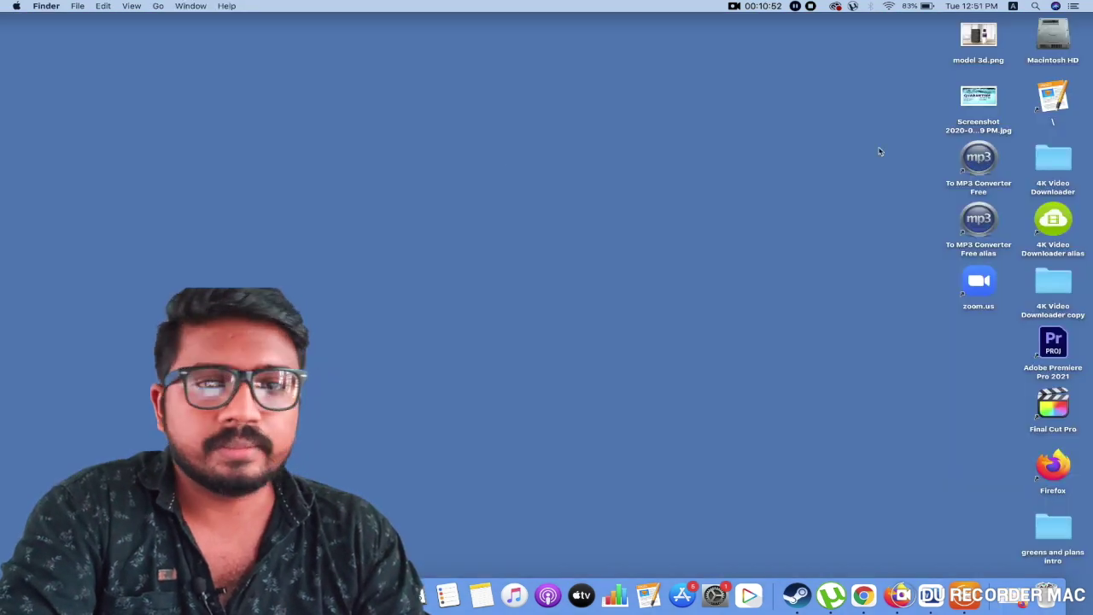
- Open Macintosh HD full screen and navigate through Users to the home folder
double_click(1049, 48)
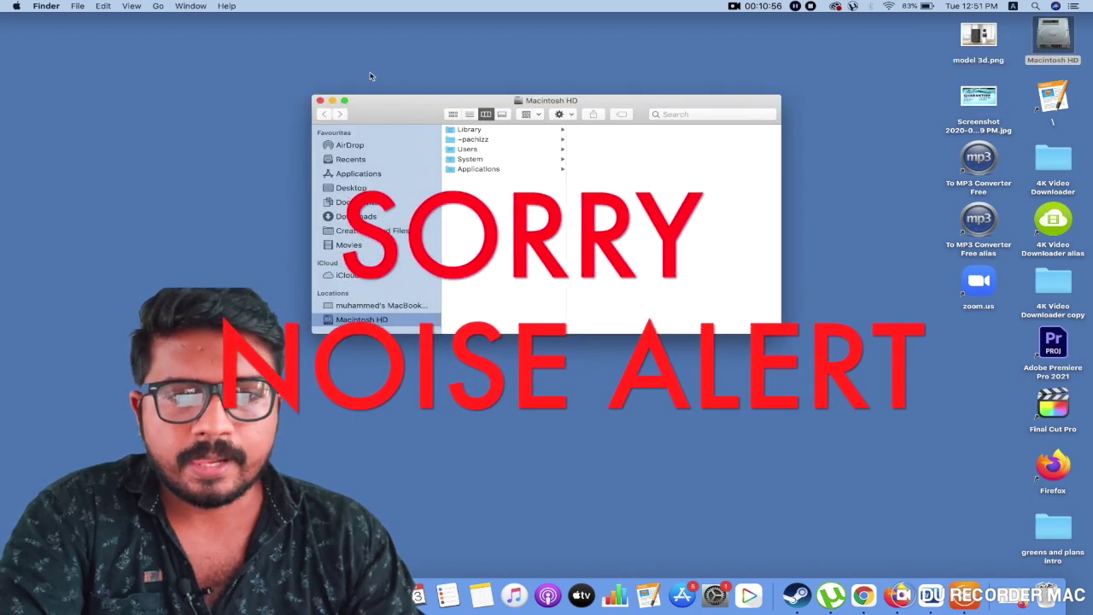
click(344, 102)
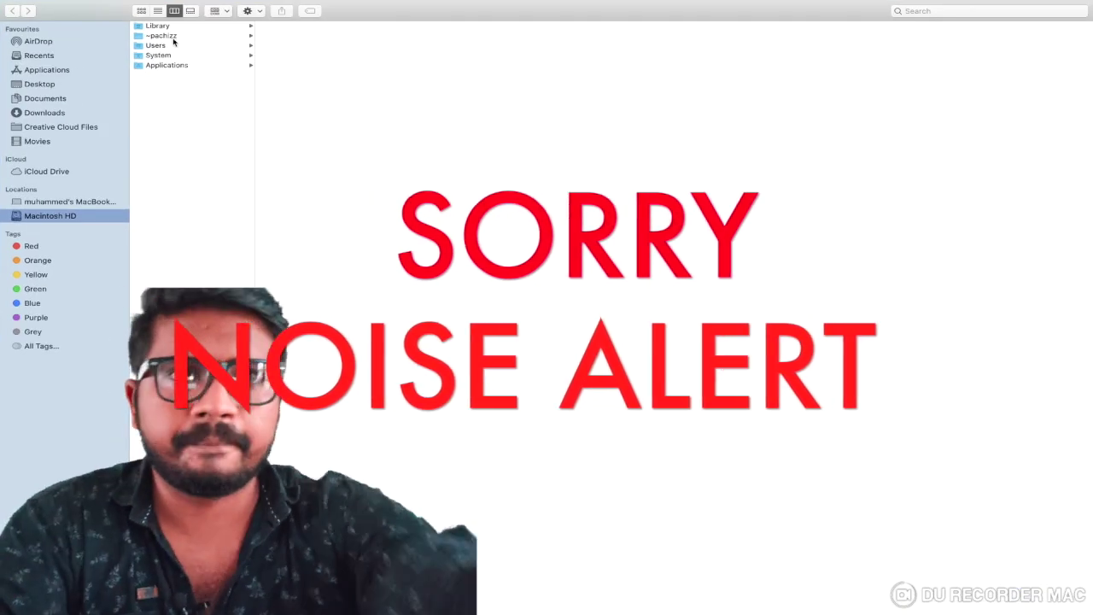
click(173, 35)
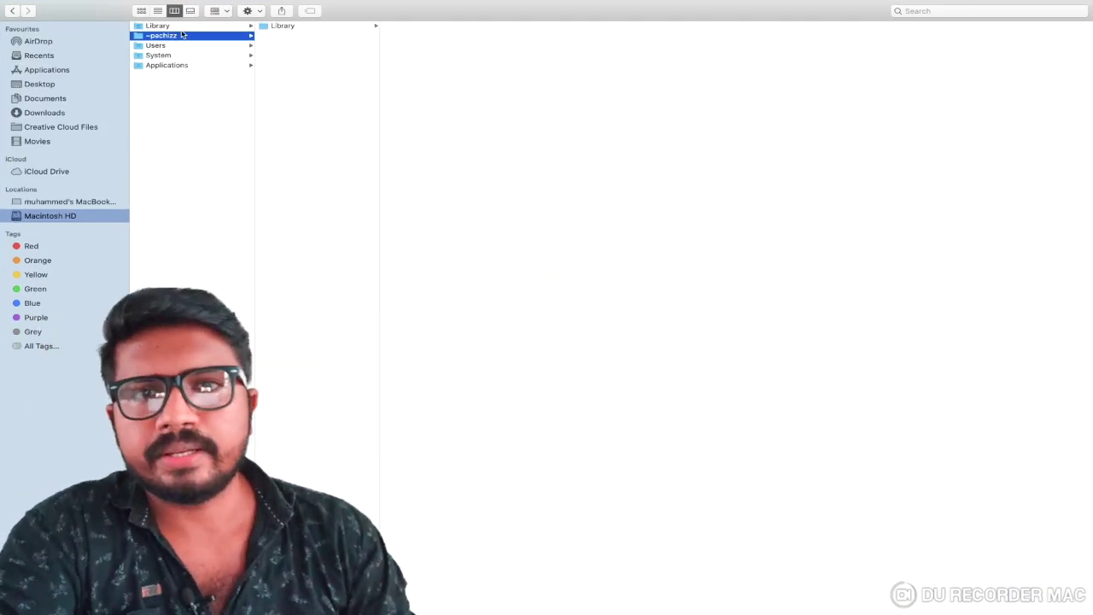
click(162, 45)
click(282, 28)
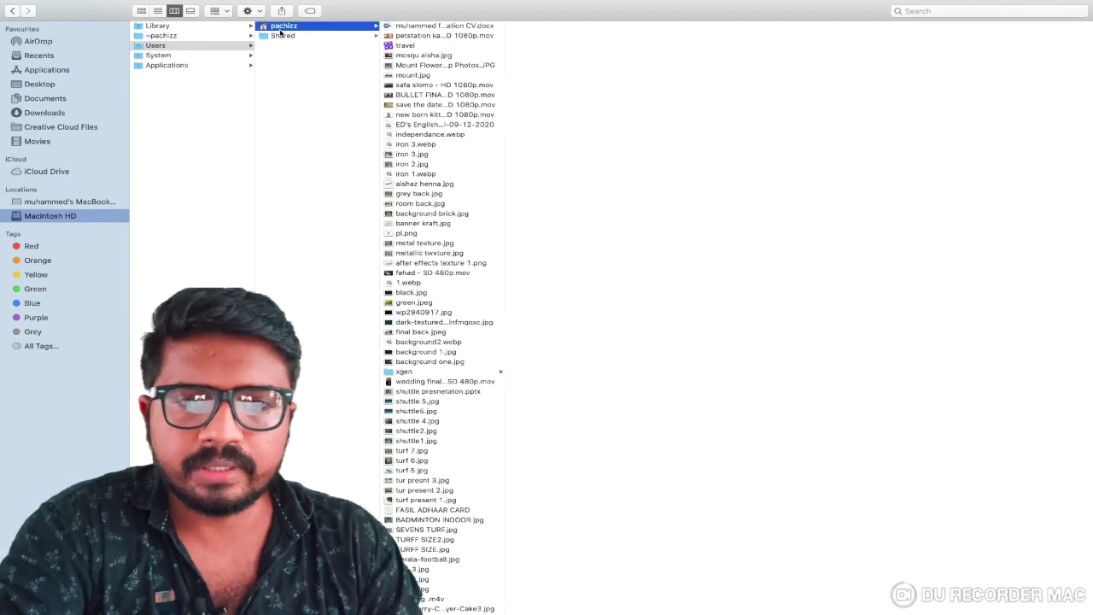
scroll(435, 352, down, 5)
scroll(435, 353, down, 5)
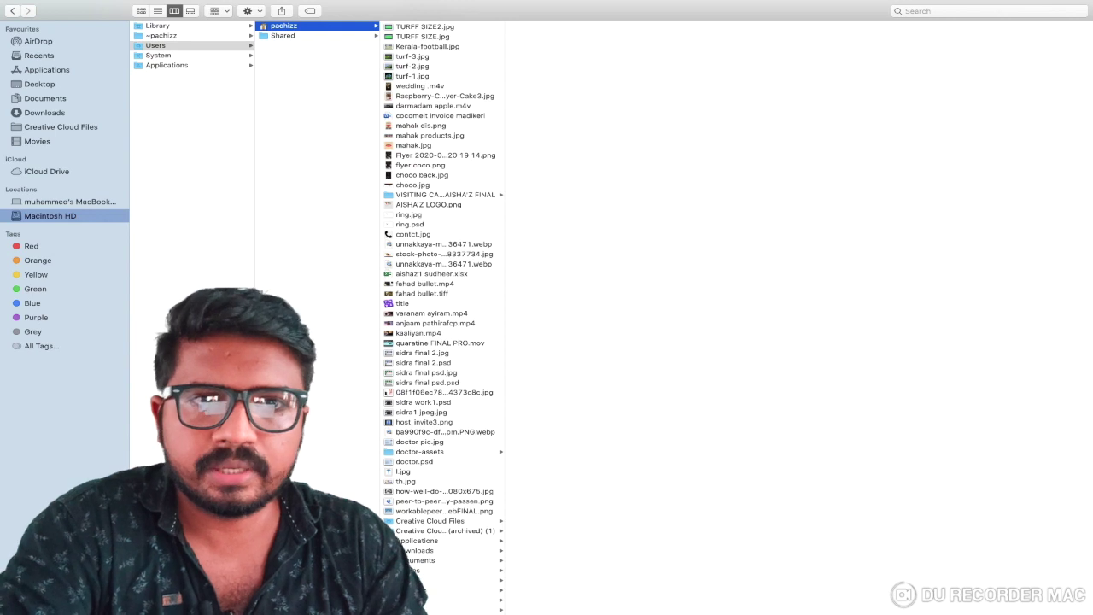
- Look through Movies > Motion Templates, then go to Applications and open Final Cut Pro's context menu
click(424, 570)
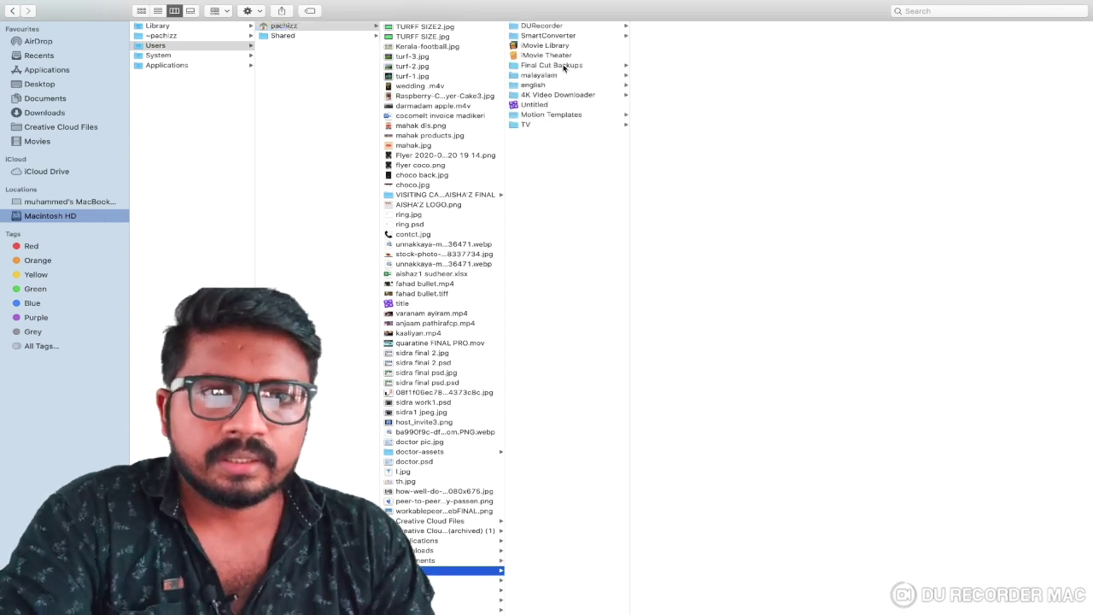
click(555, 114)
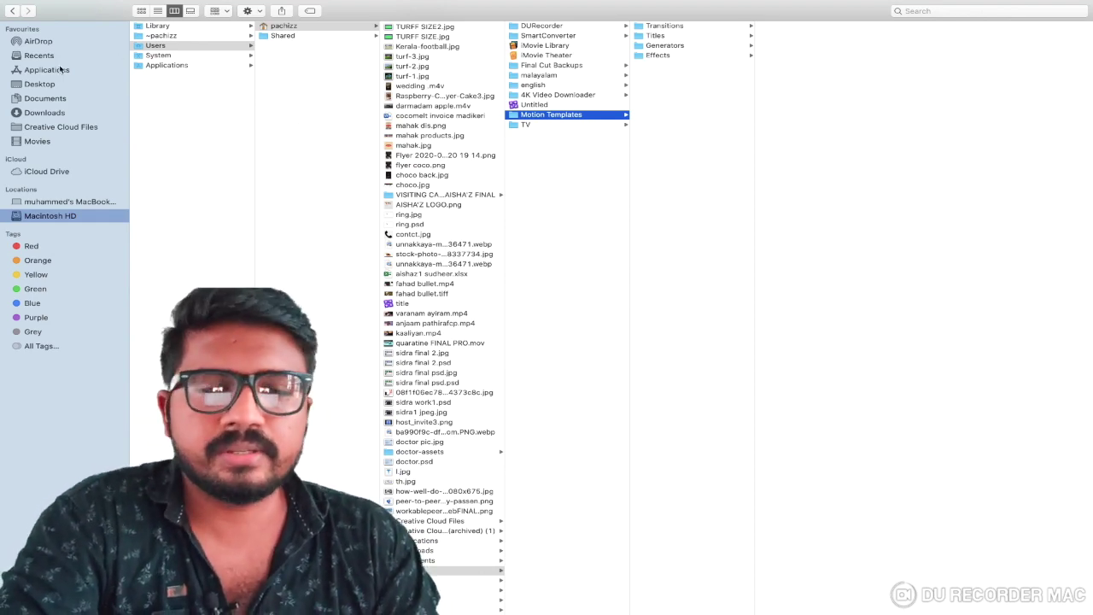
click(86, 66)
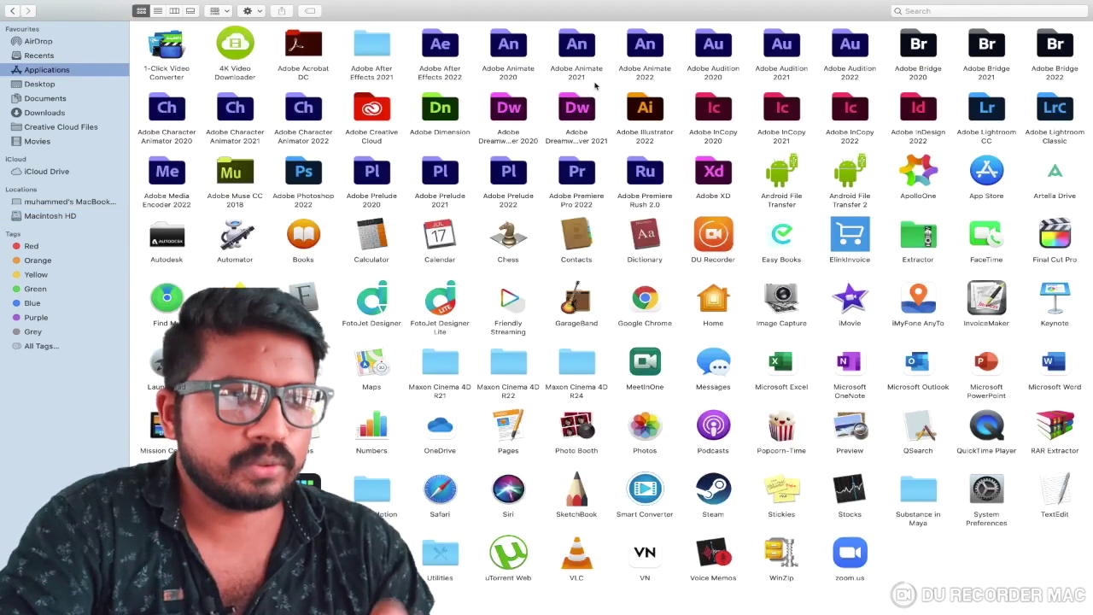
right_click(1057, 239)
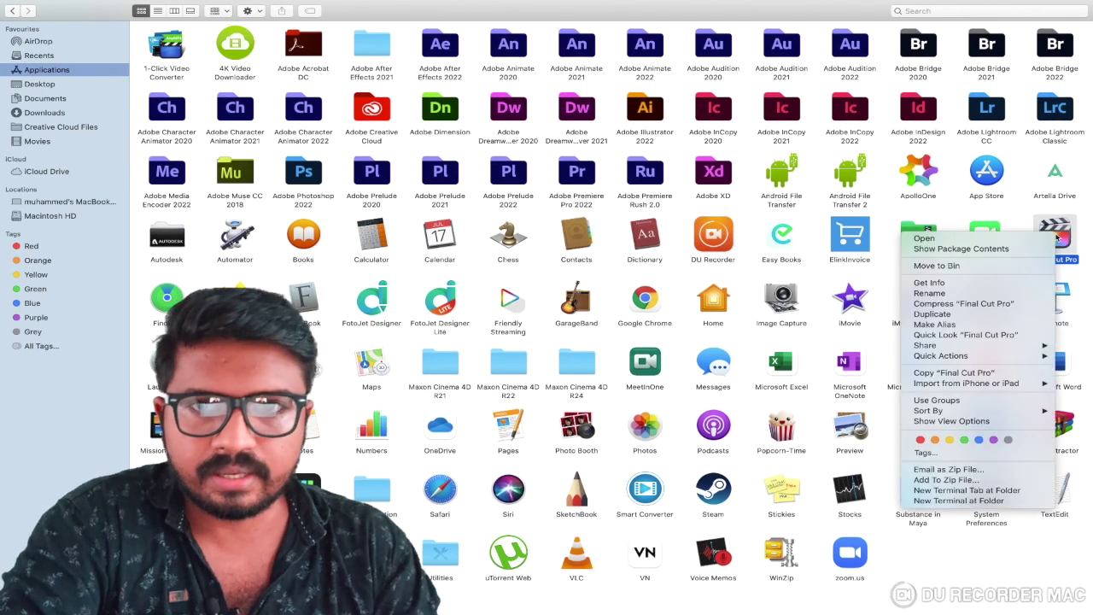
- Show Final Cut Pro's package contents and drill through MotionEffect.fxp to Resources > Templates
click(989, 249)
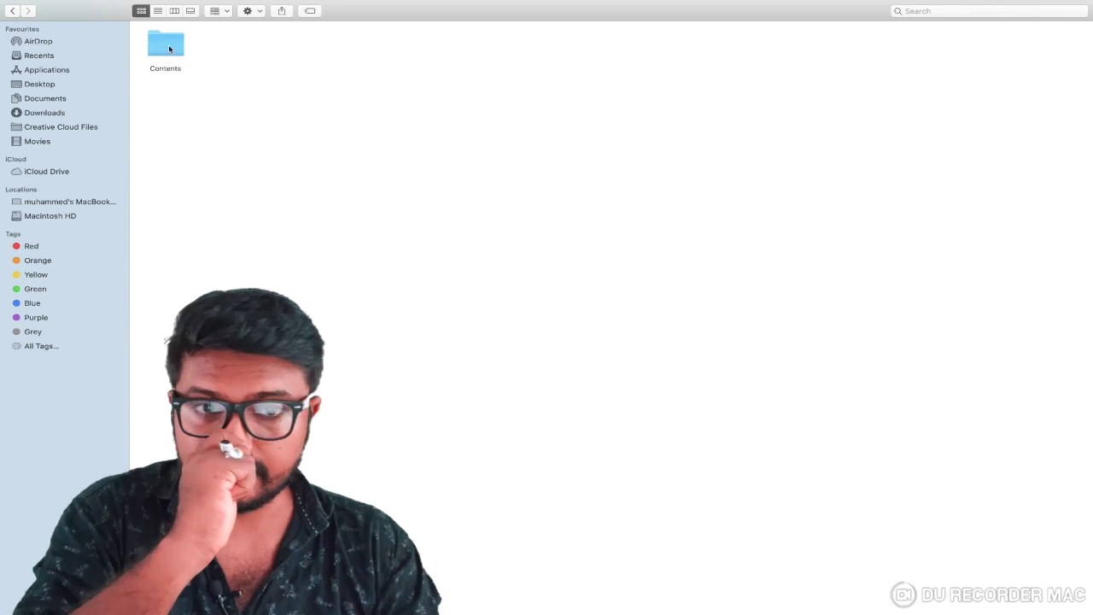
double_click(169, 48)
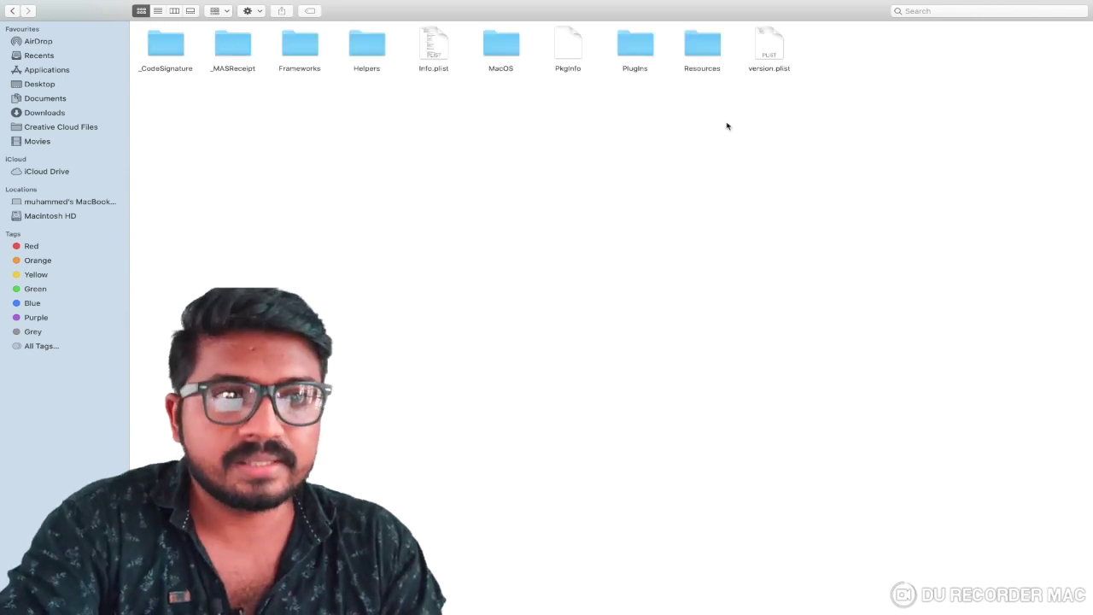
double_click(636, 47)
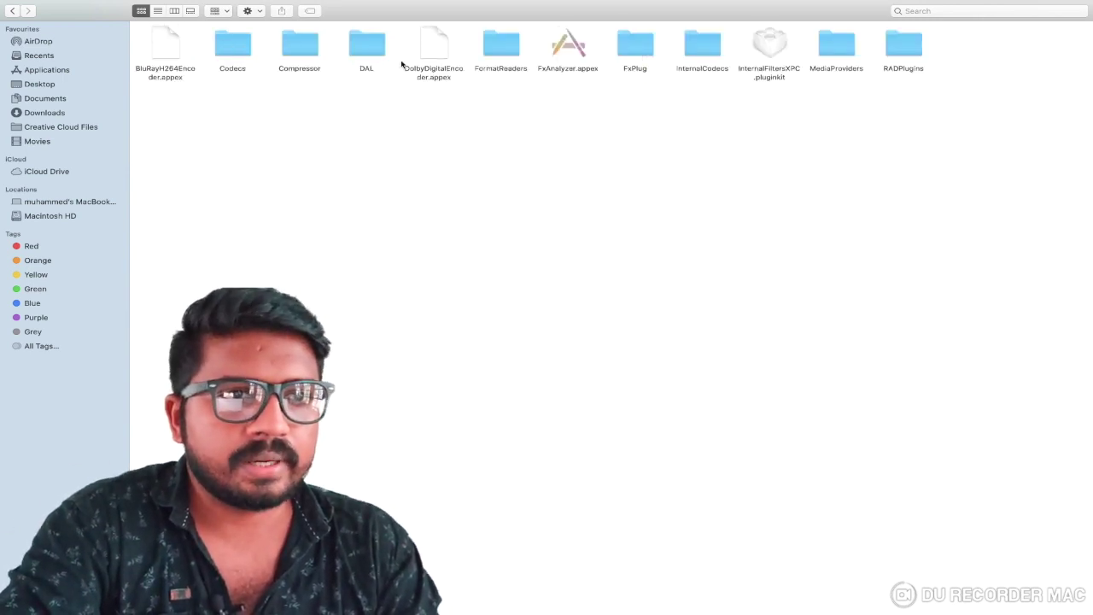
double_click(834, 47)
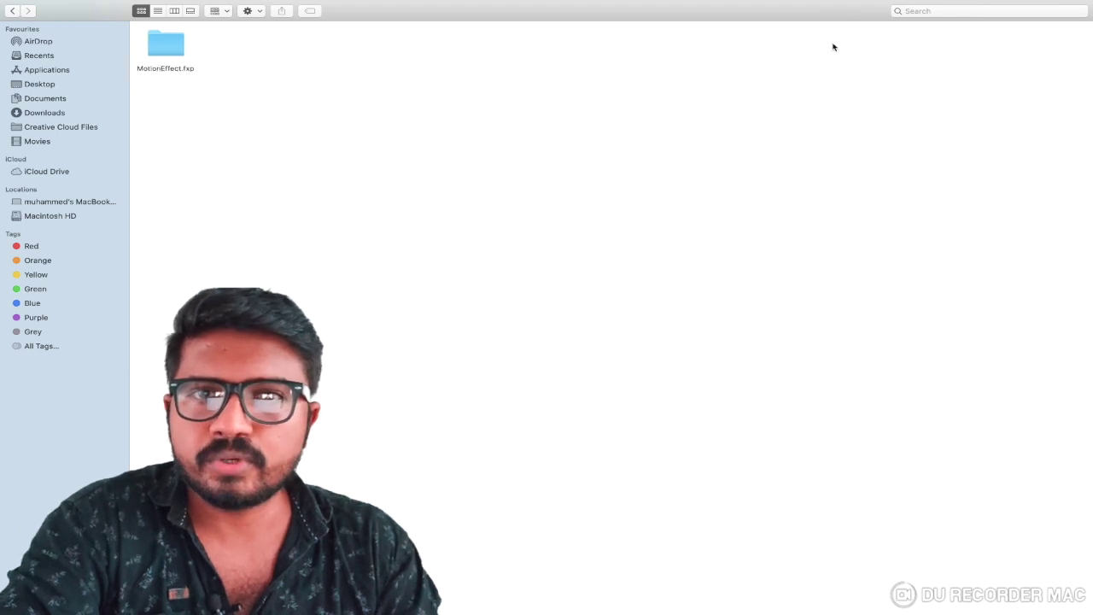
double_click(158, 52)
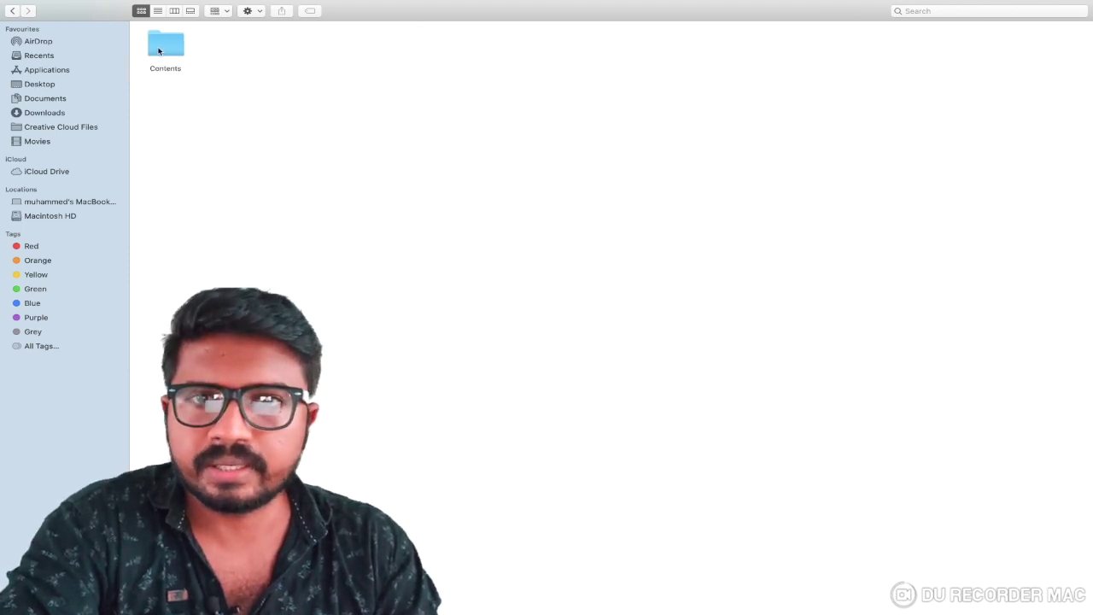
click(158, 51)
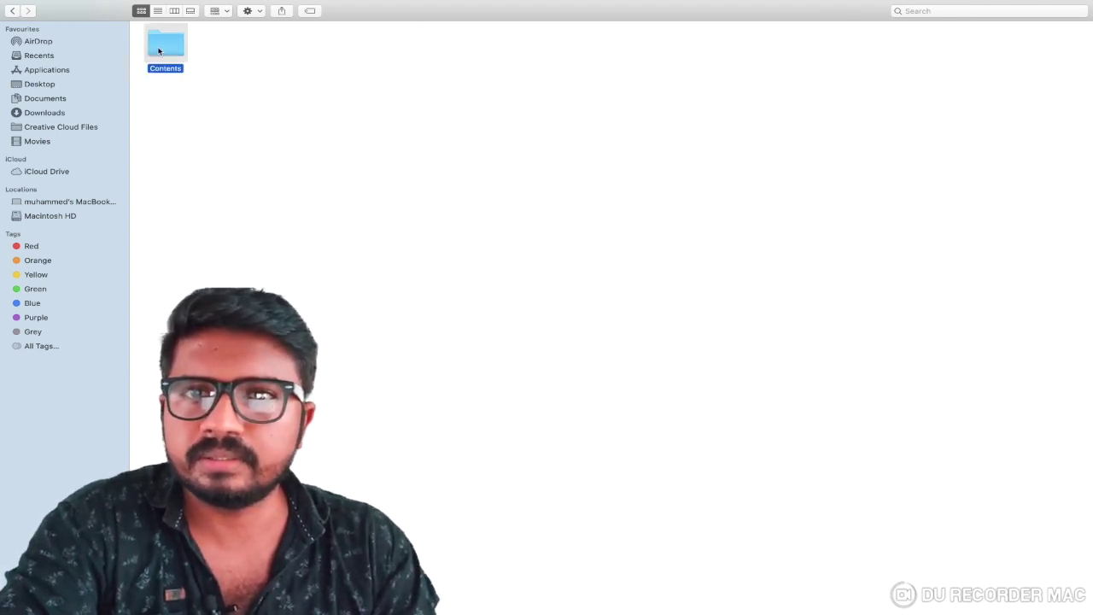
click(207, 127)
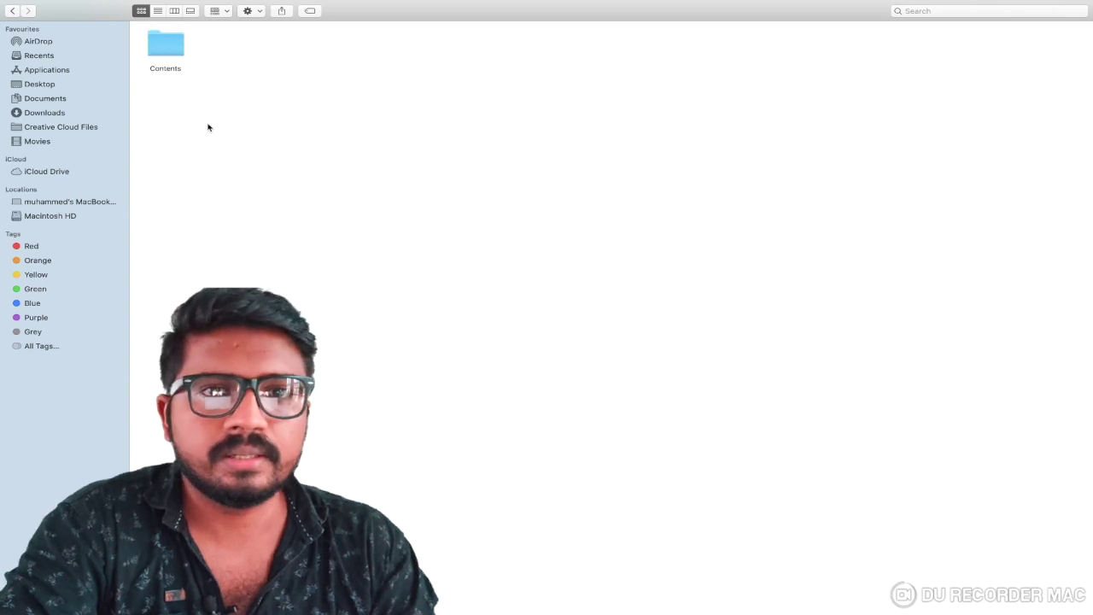
double_click(167, 47)
double_click(444, 53)
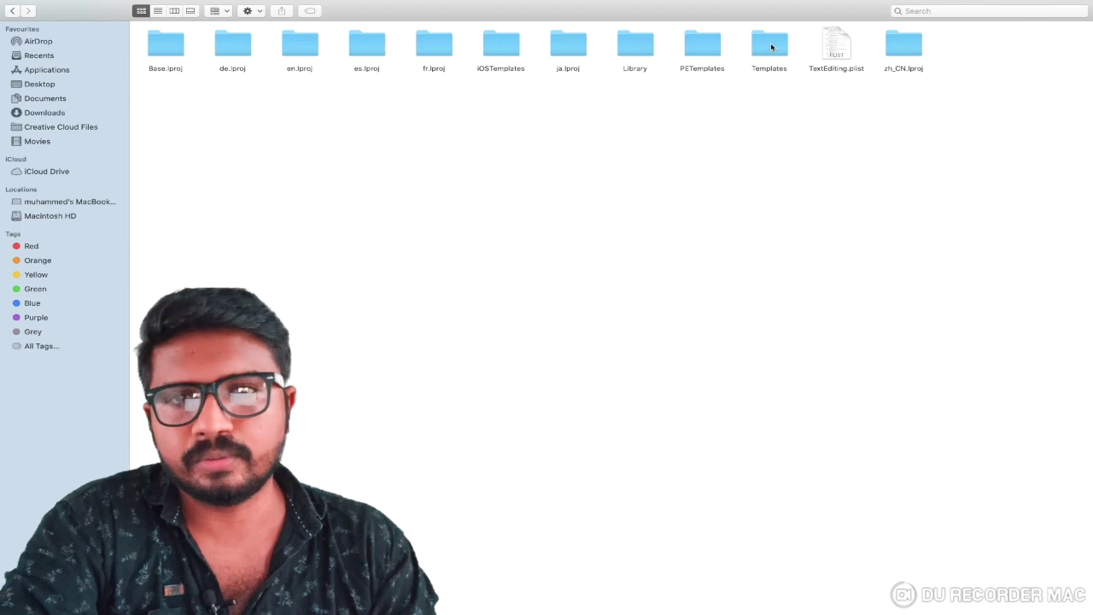
double_click(770, 40)
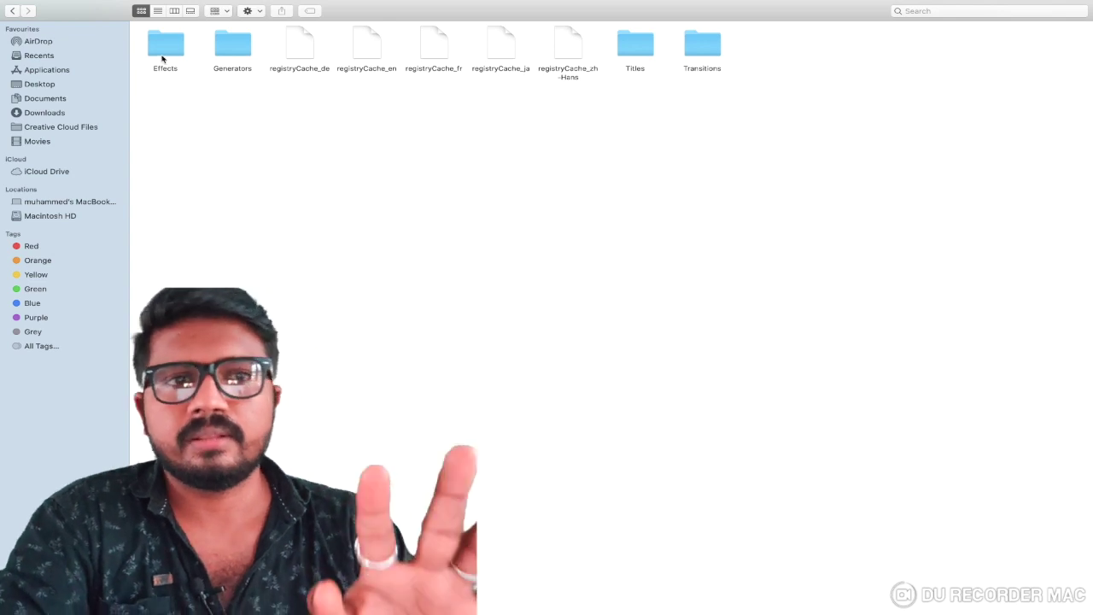
- Inspect the Titles template folders, then return to Templates
click(638, 44)
double_click(642, 46)
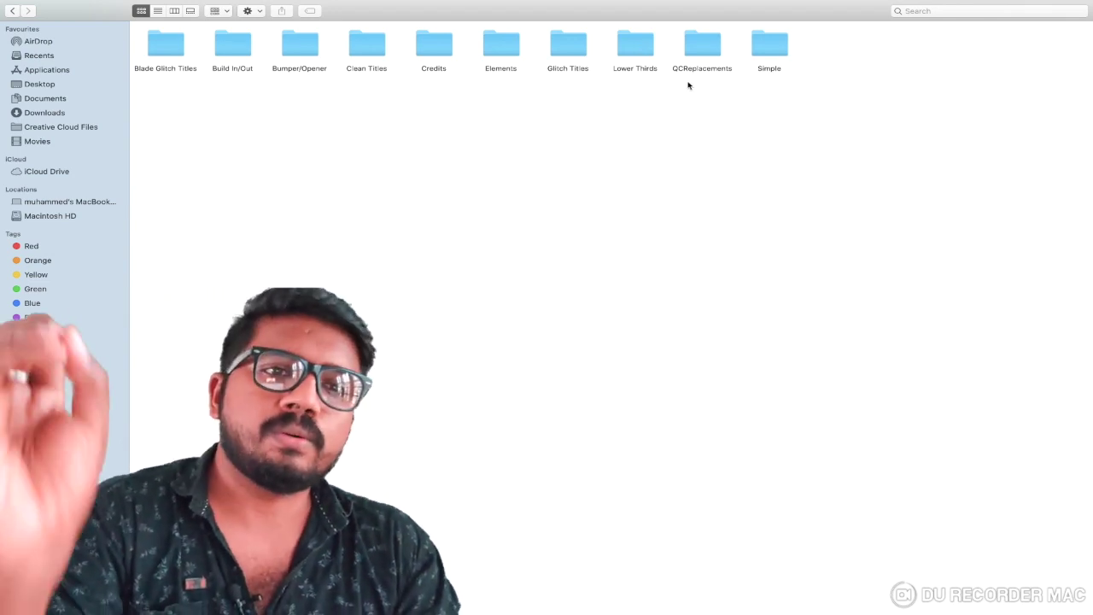
mouse_move(846, 48)
mouse_down()
mouse_move(351, 63)
mouse_move(434, 163)
mouse_move(854, 277)
mouse_up()
click(433, 163)
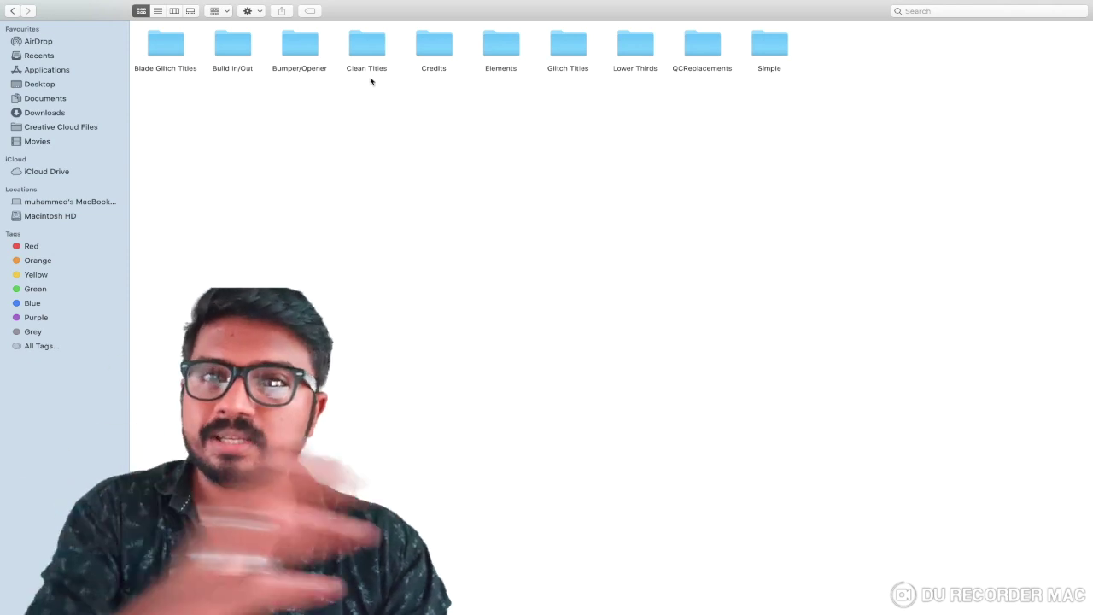
click(13, 11)
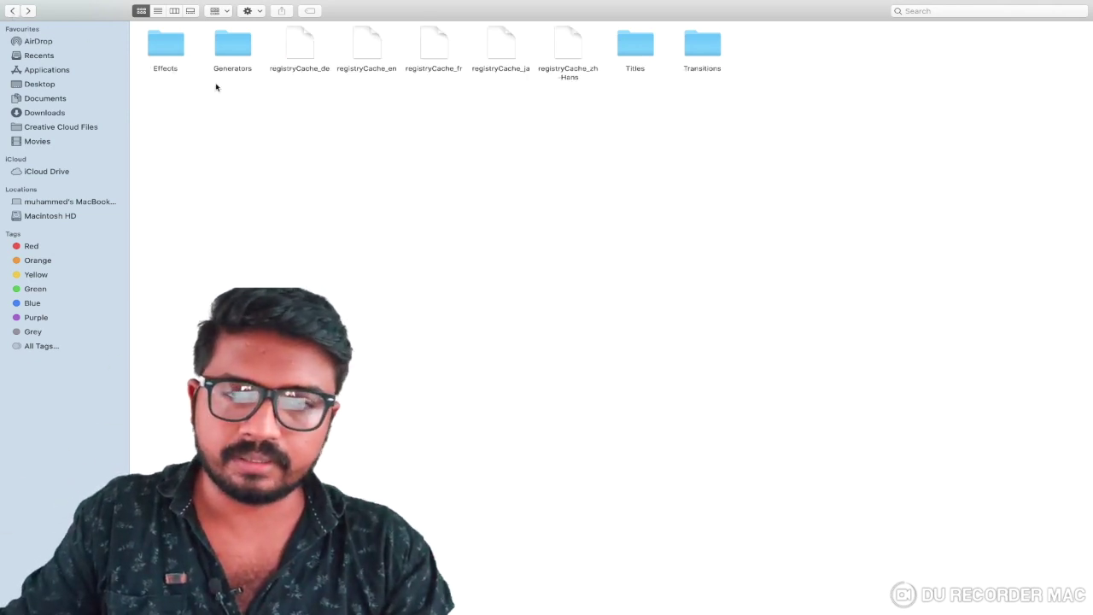
- Inspect the Generators folder and its options, then return to Templates
drag(267, 117, 322, 207)
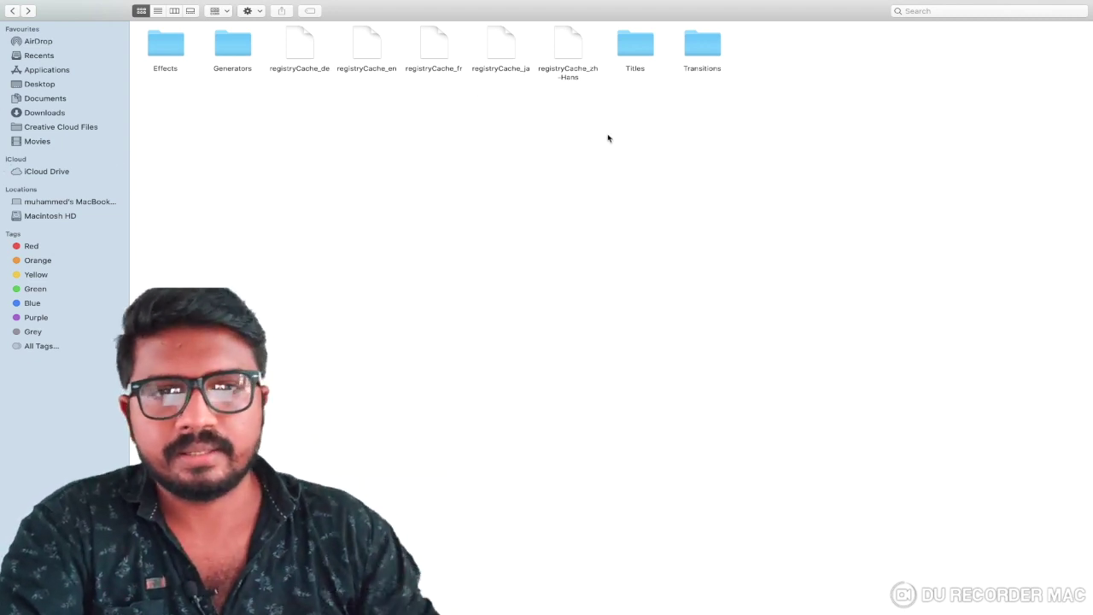
double_click(237, 47)
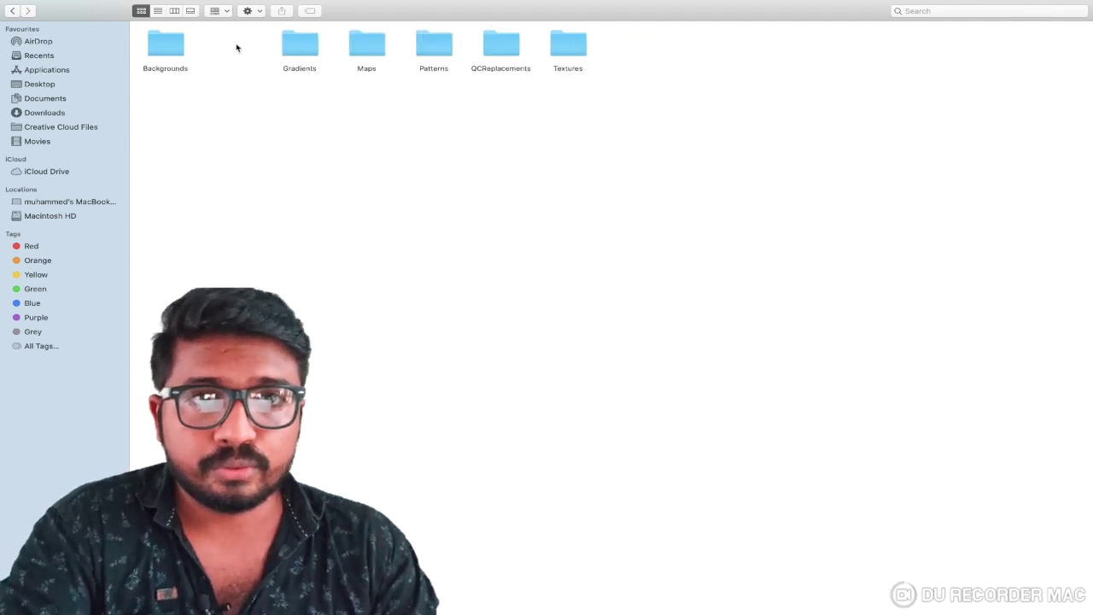
right_click(275, 102)
click(241, 118)
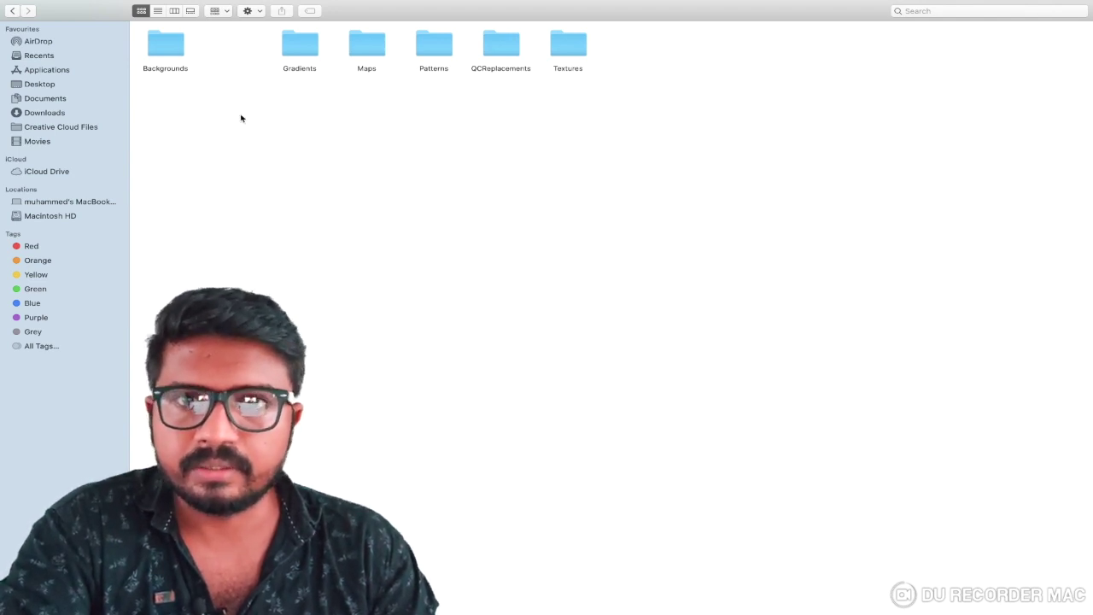
click(13, 11)
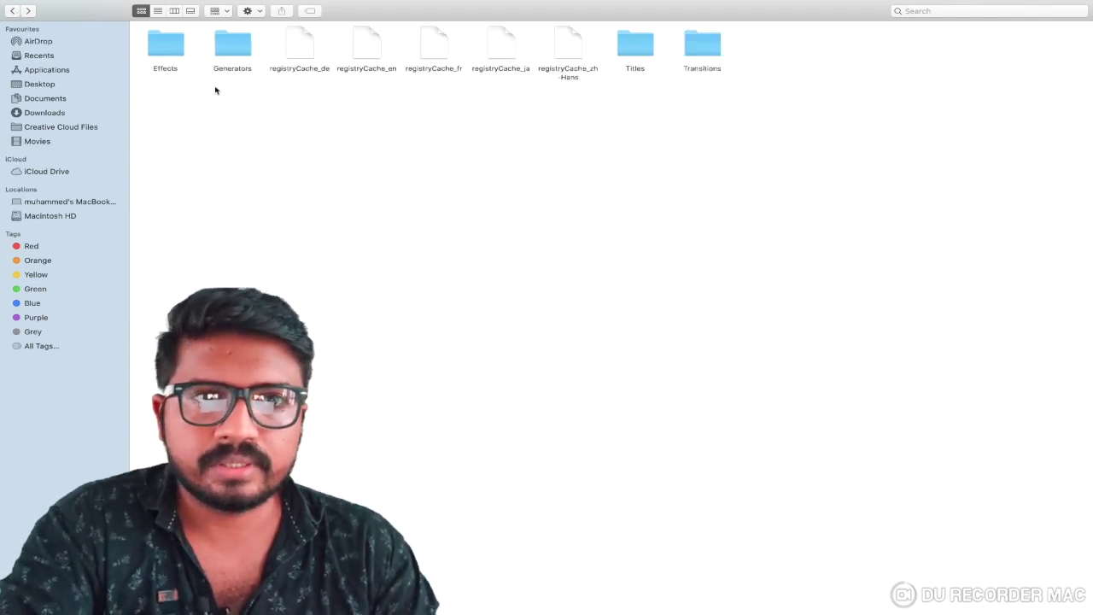
- Select the Effects, Titles and Transitions folders, then go back to the Resources folder
click(166, 53)
click(644, 50)
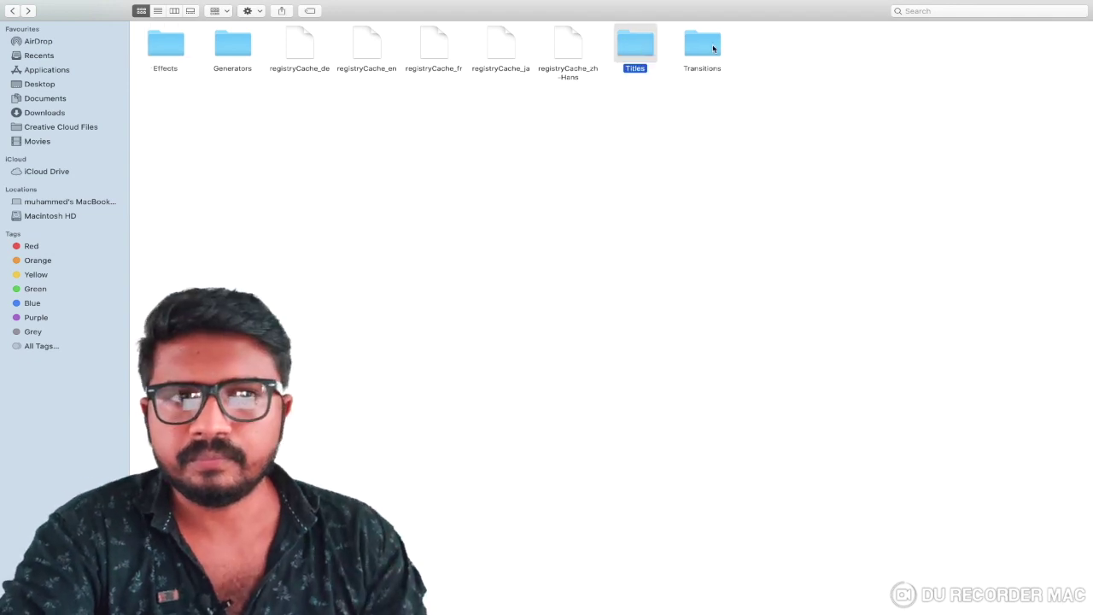
click(714, 48)
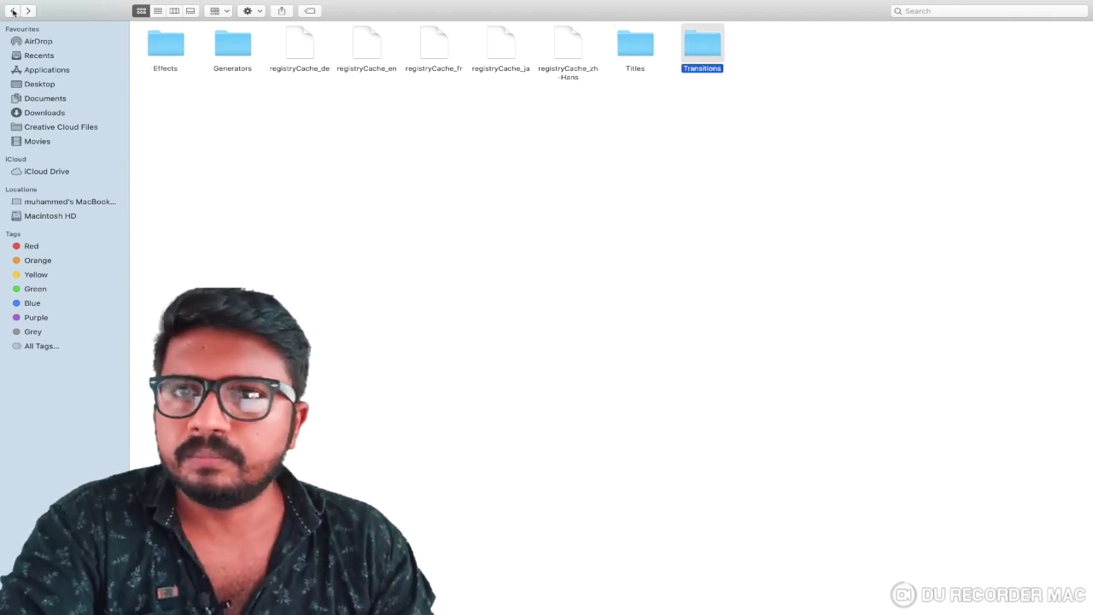
mouse_move(12, 2)
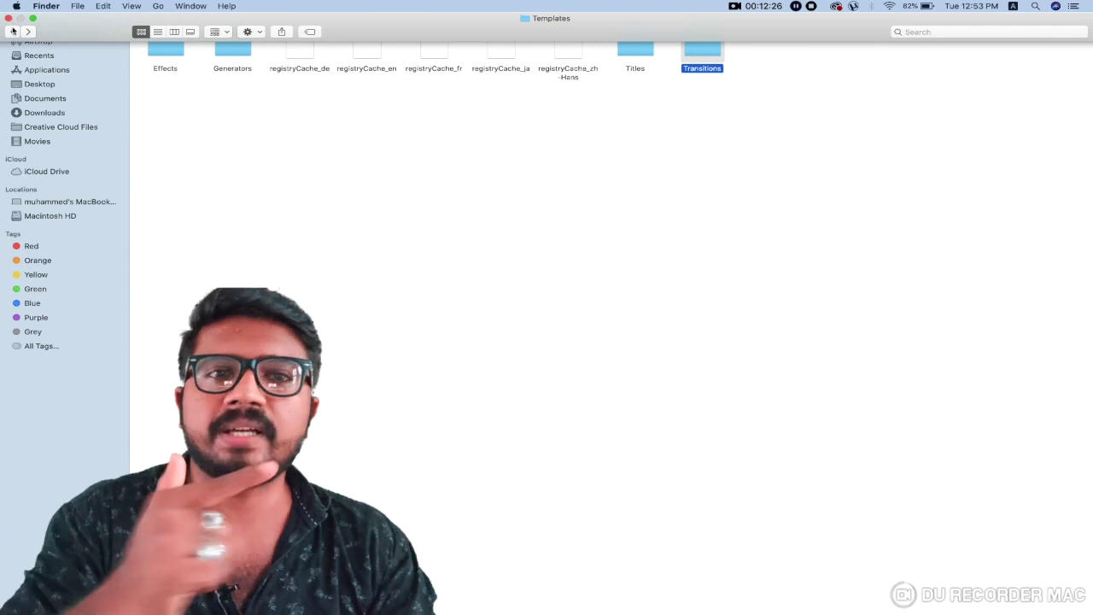
click(13, 31)
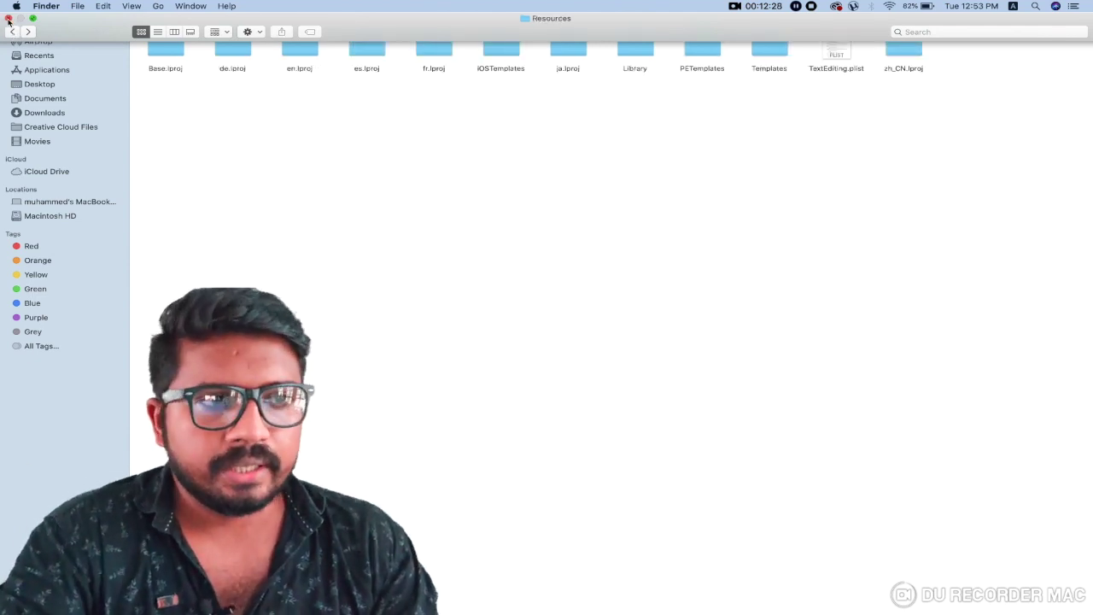
- Close the Finder window and permanently empty the Bin
click(9, 18)
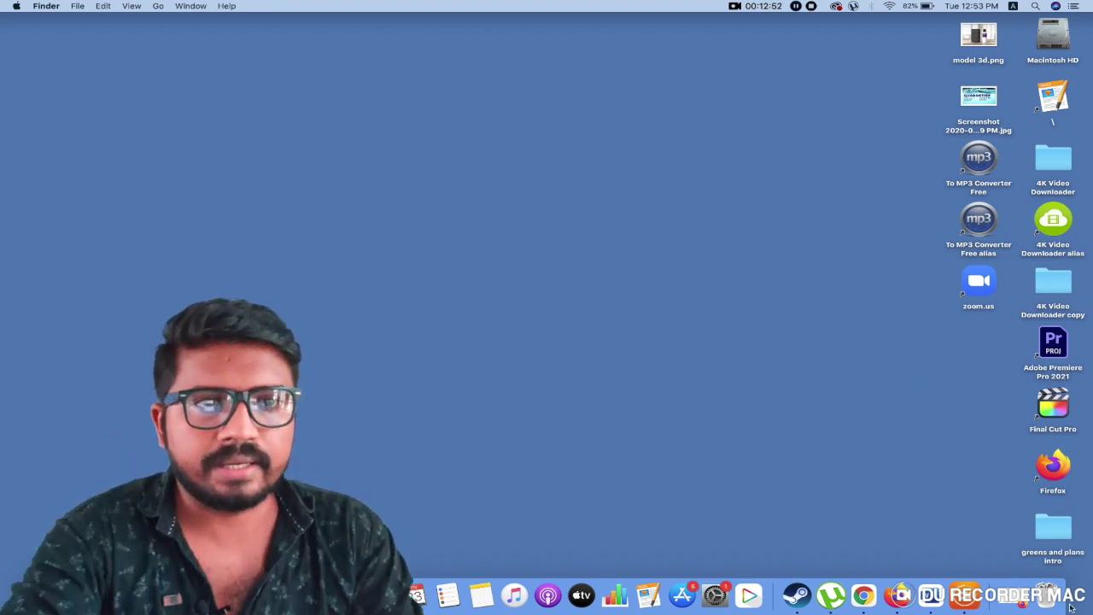
click(1070, 606)
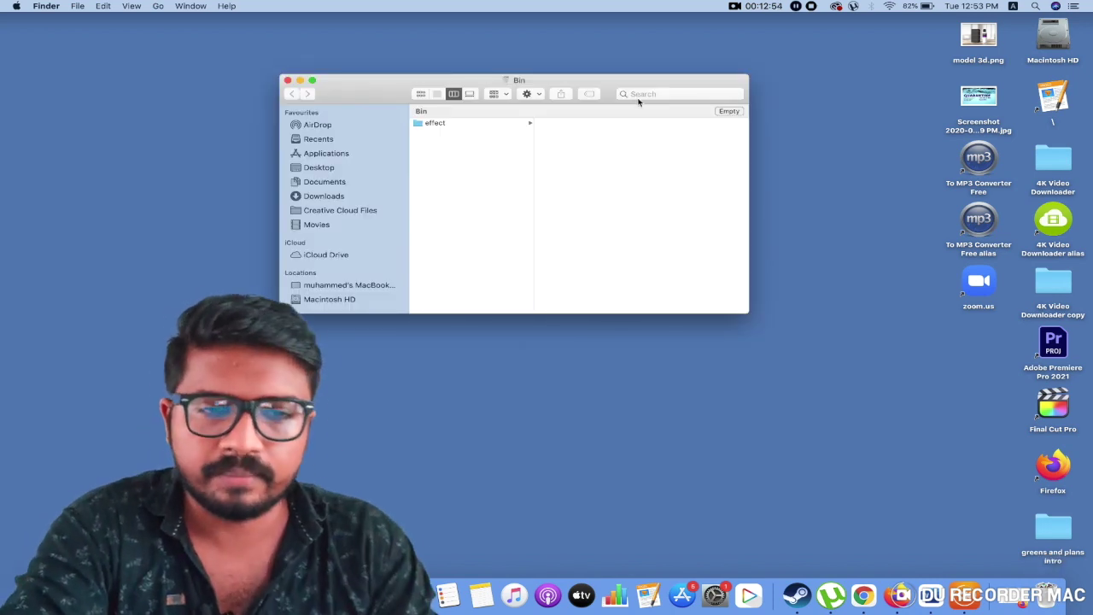
click(727, 111)
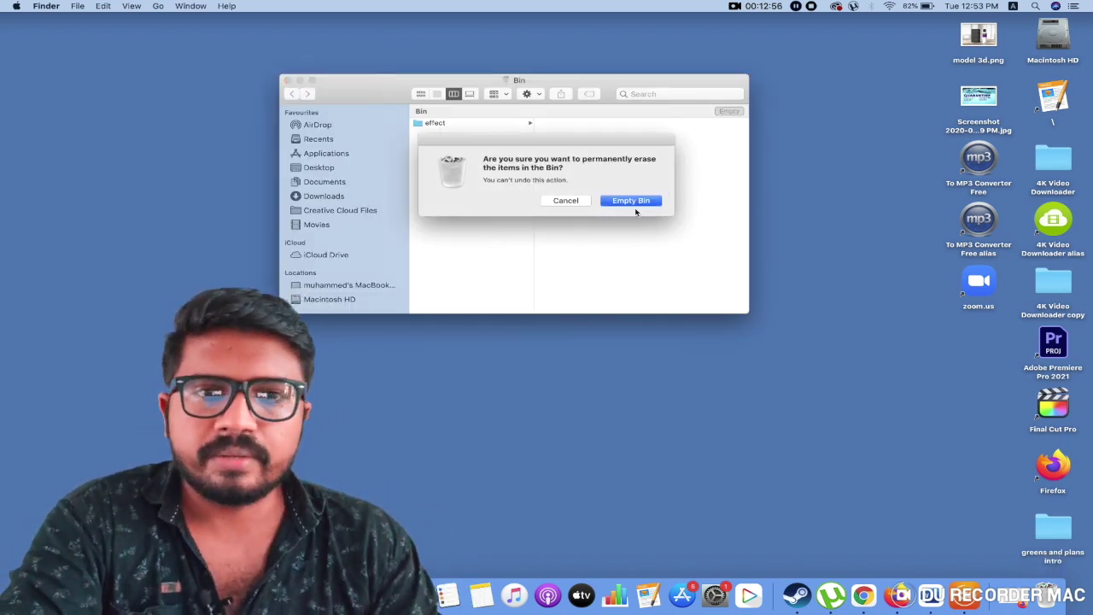
click(636, 204)
key(super+w)
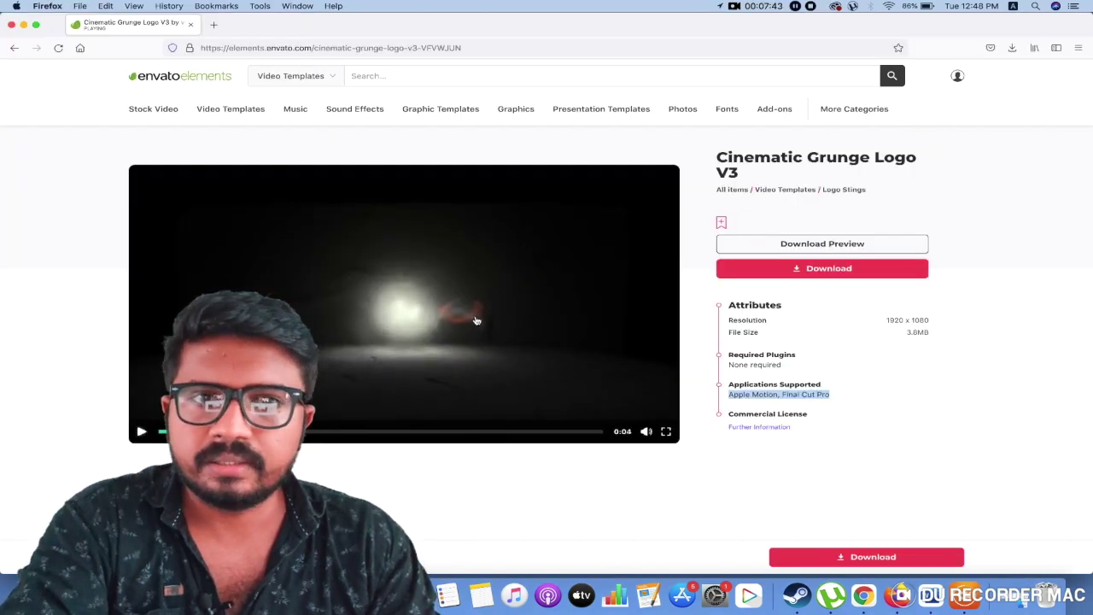
- Open the Human Sounds sound-effects category and preview Children Cheering 3
scroll(475, 320, up, 1)
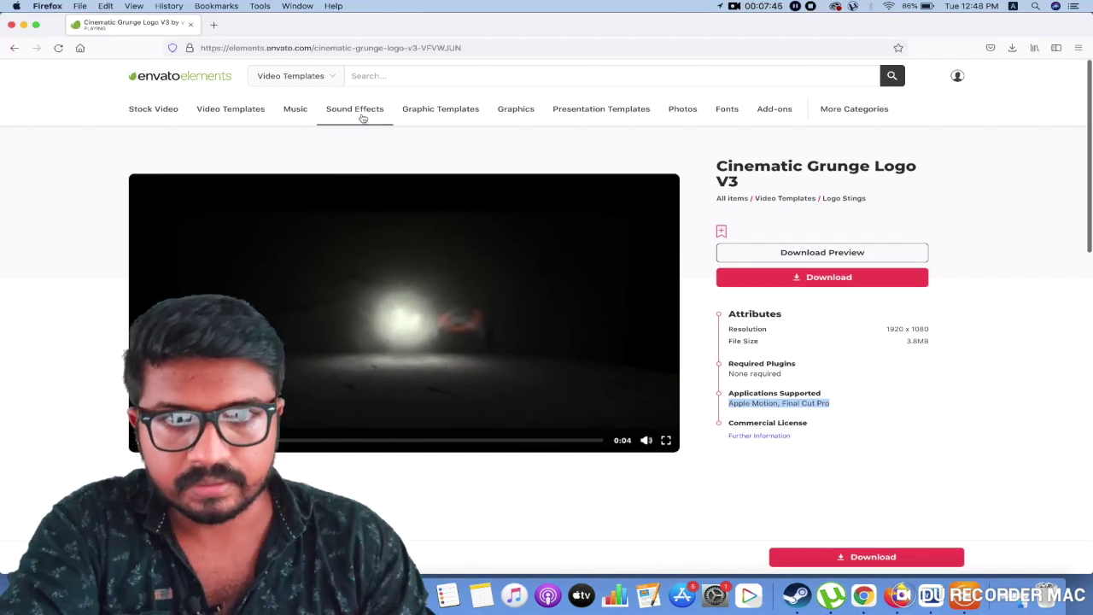
mouse_move(362, 114)
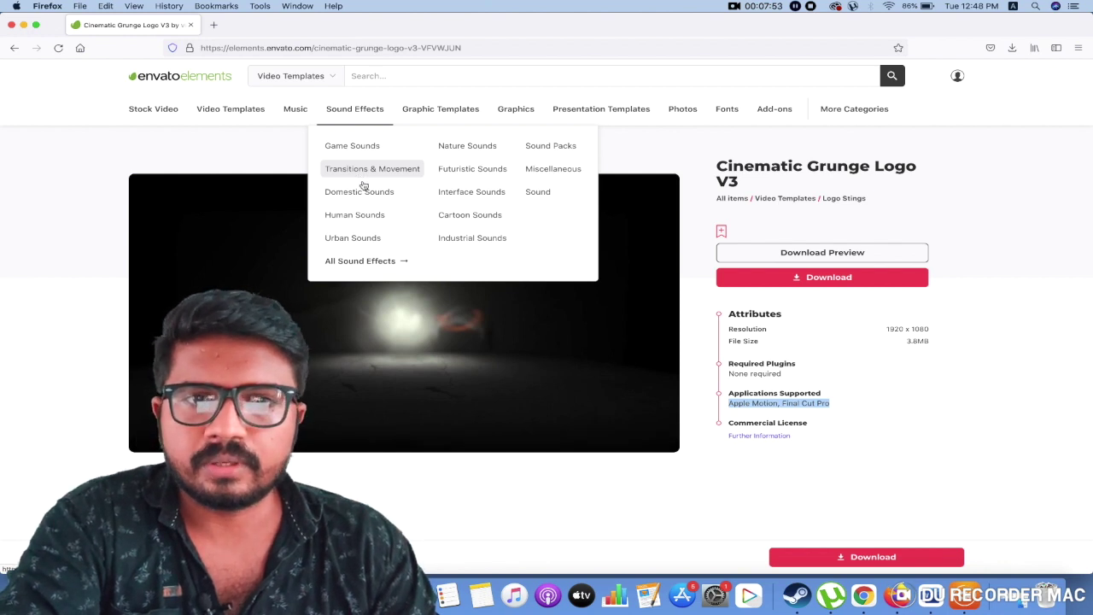
click(362, 220)
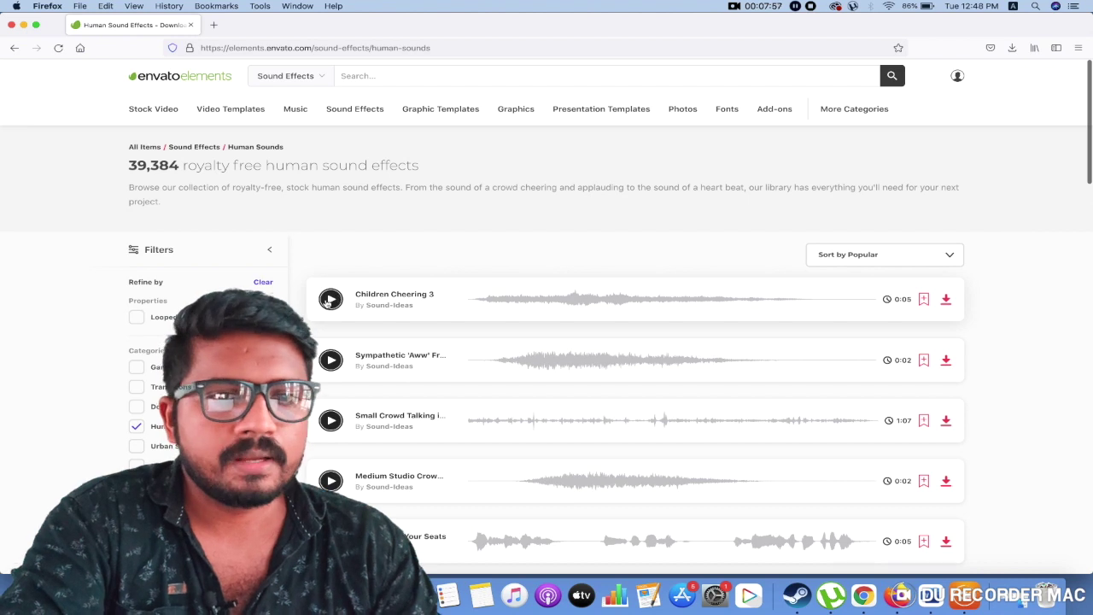
click(330, 299)
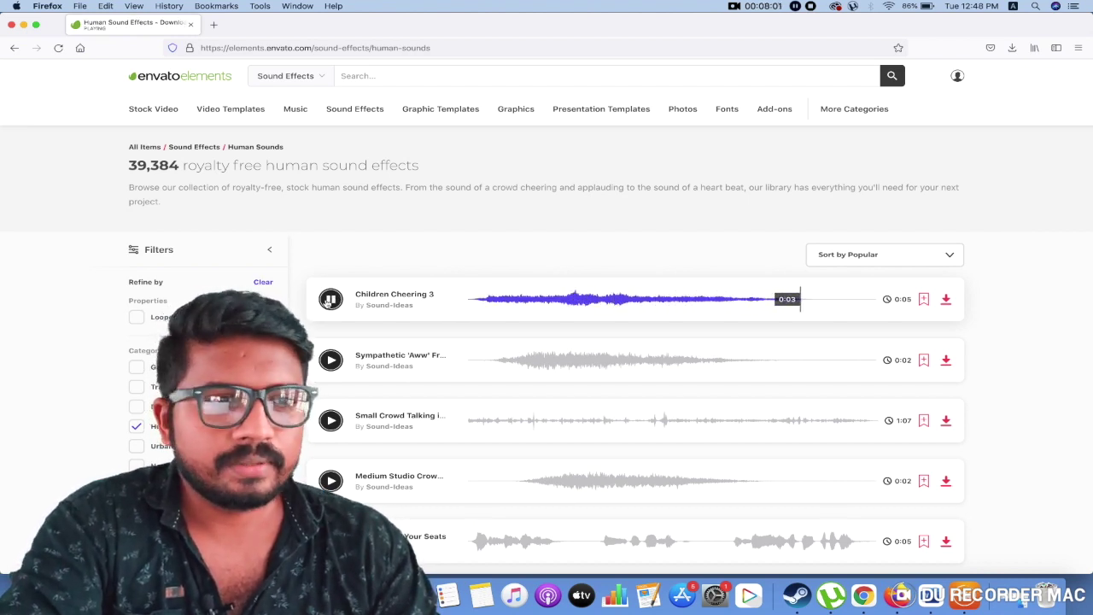
- Add Children Cheering 3 to the generators project, download it, and view Firefox's downloads
click(946, 299)
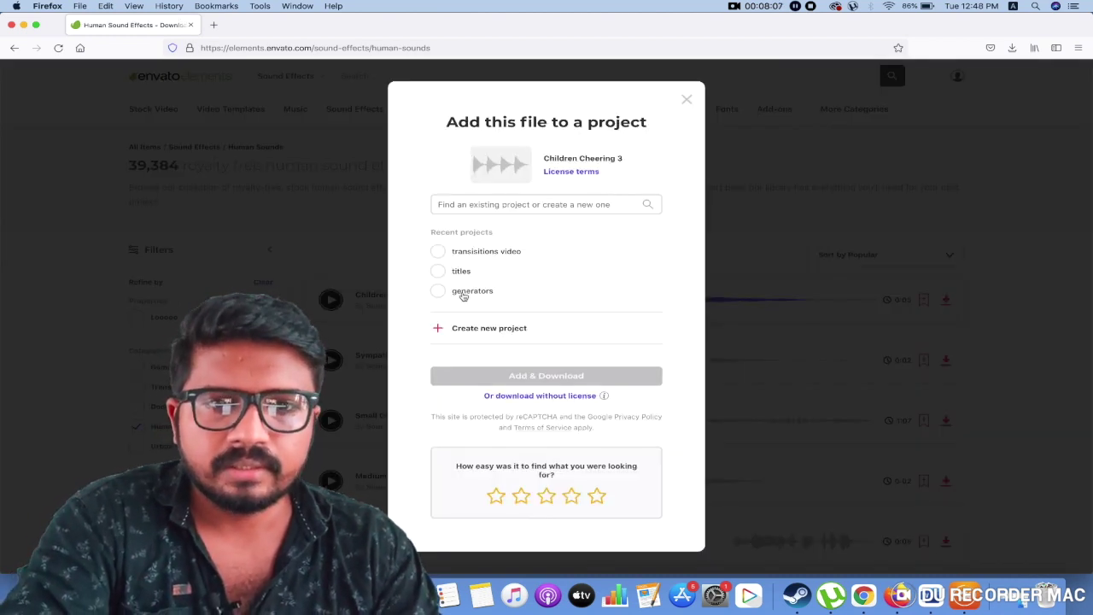
click(464, 293)
click(502, 378)
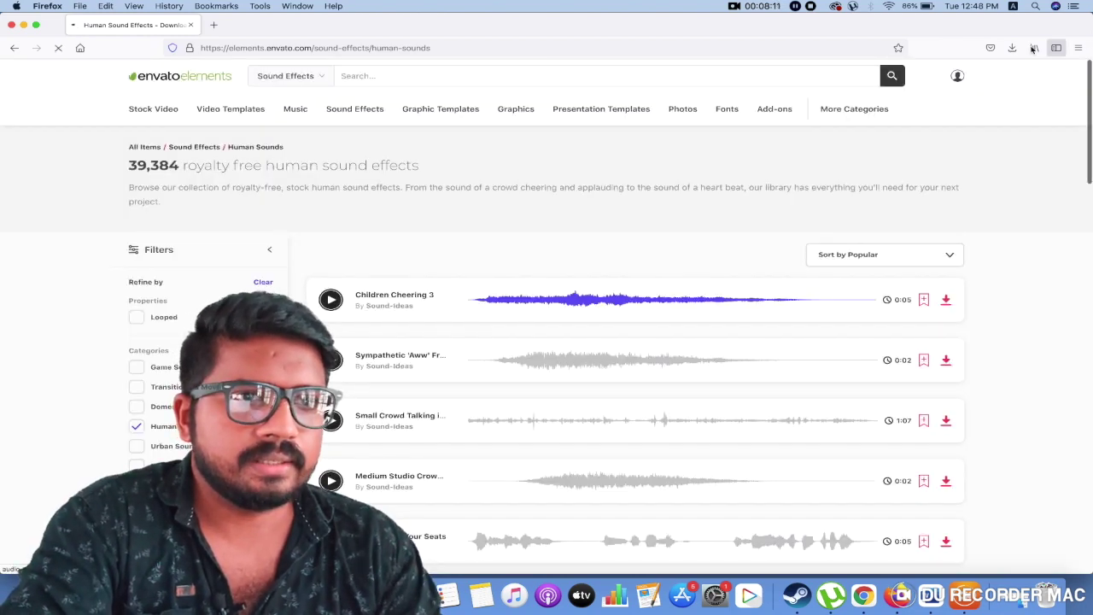
click(1011, 49)
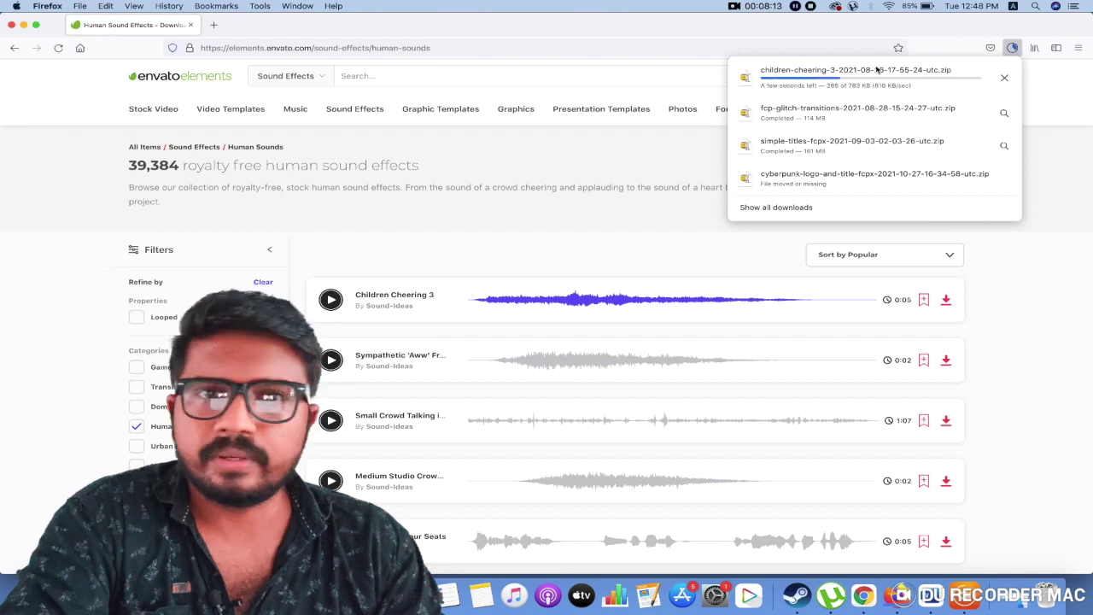
- Reveal the children-cheering zip in Downloads and extract it with the unarchiver
right_click(873, 76)
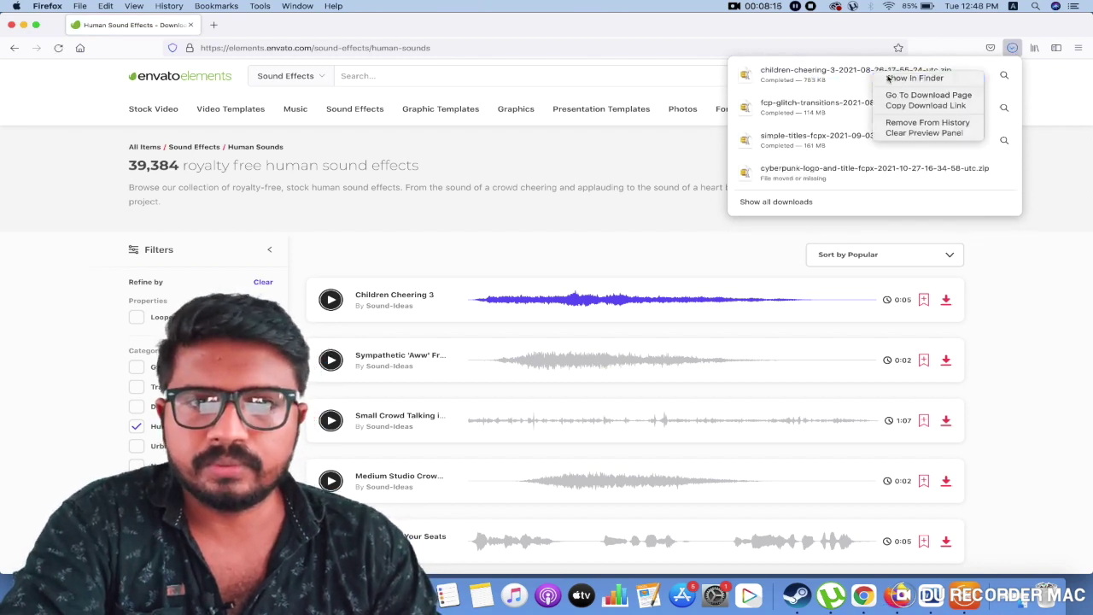
click(912, 77)
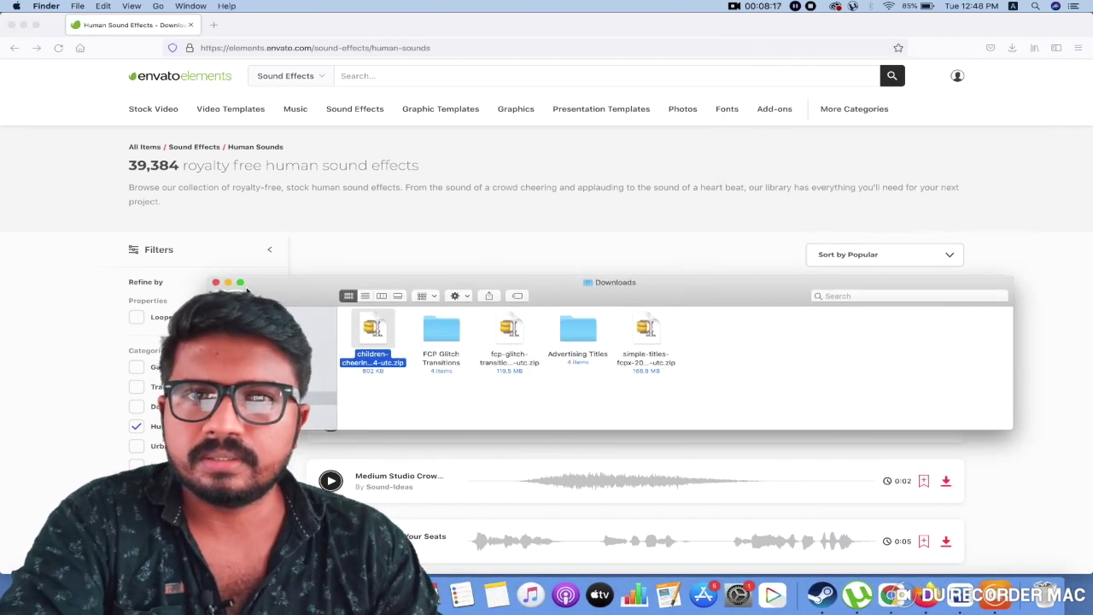
click(240, 281)
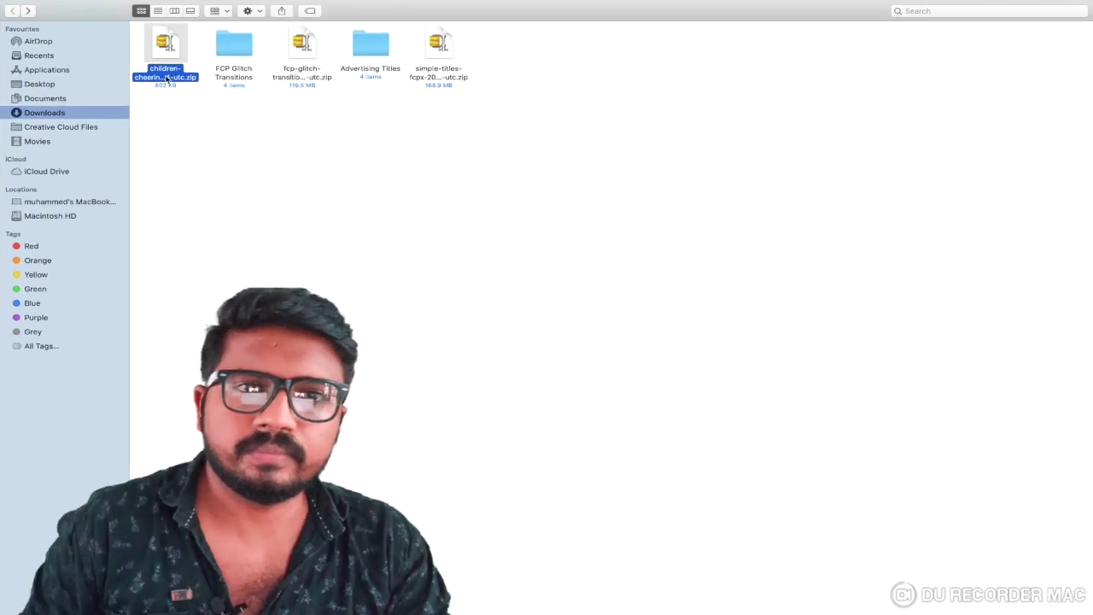
right_click(168, 76)
mouse_move(399, 90)
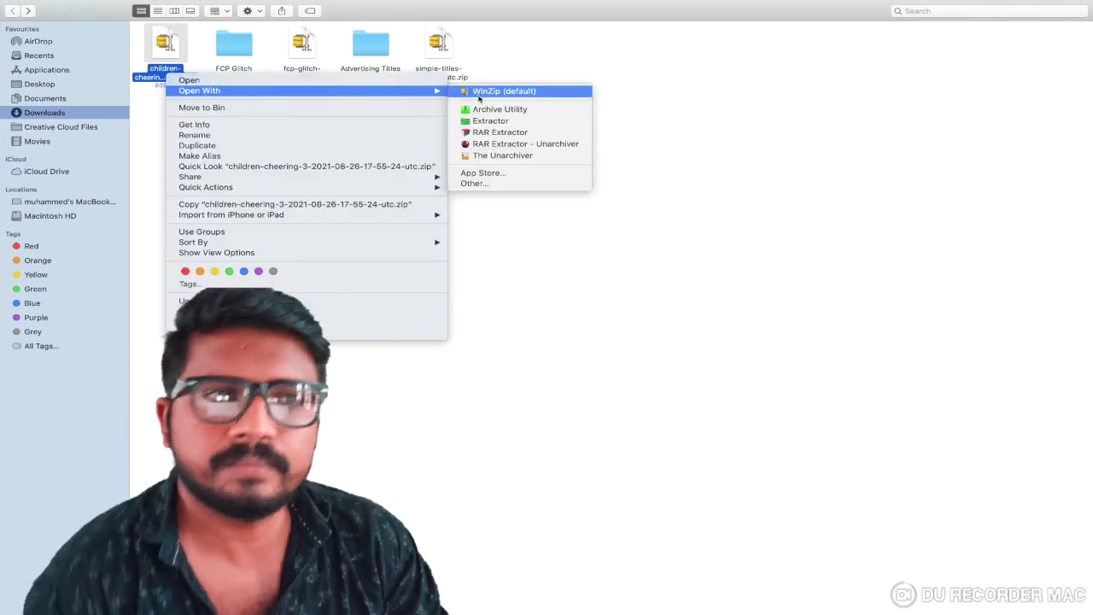
click(488, 122)
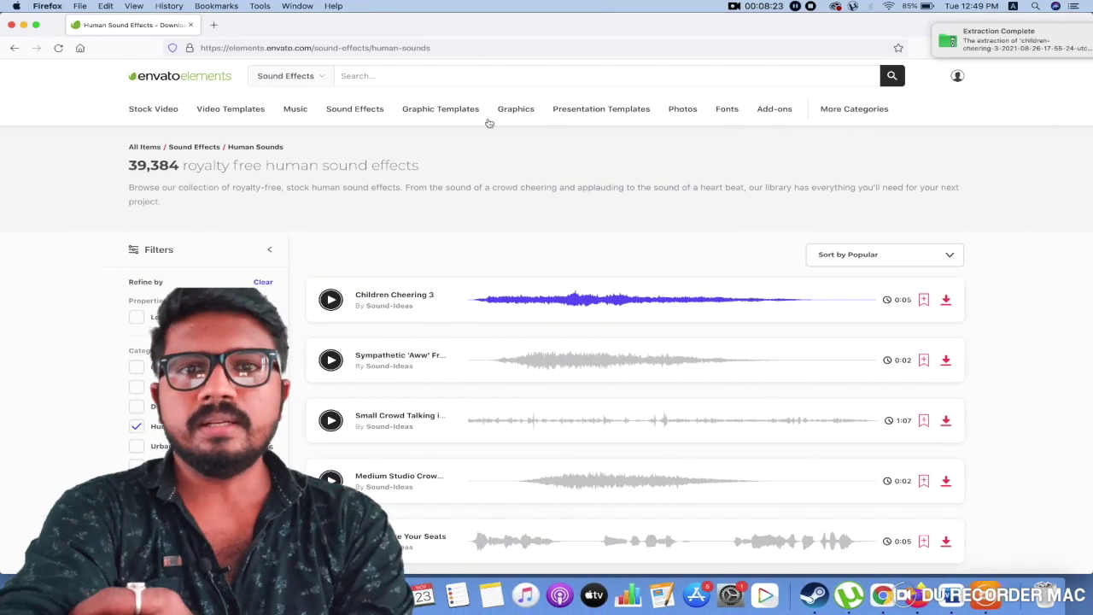
click(1055, 50)
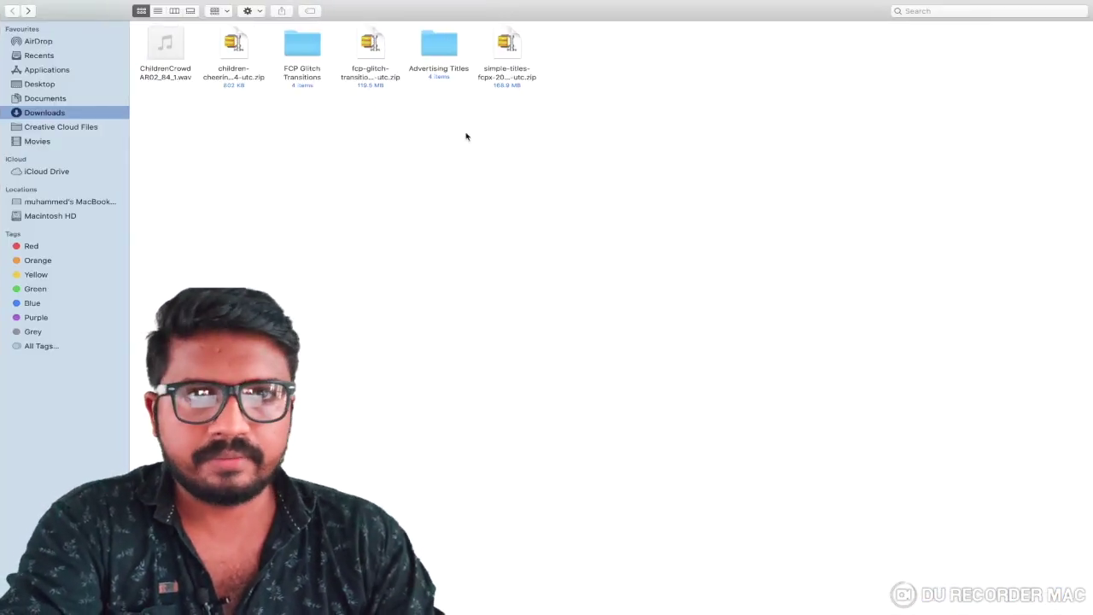
- Copy the extracted ChildrenCrowd AR02_84_1.wav file
click(178, 57)
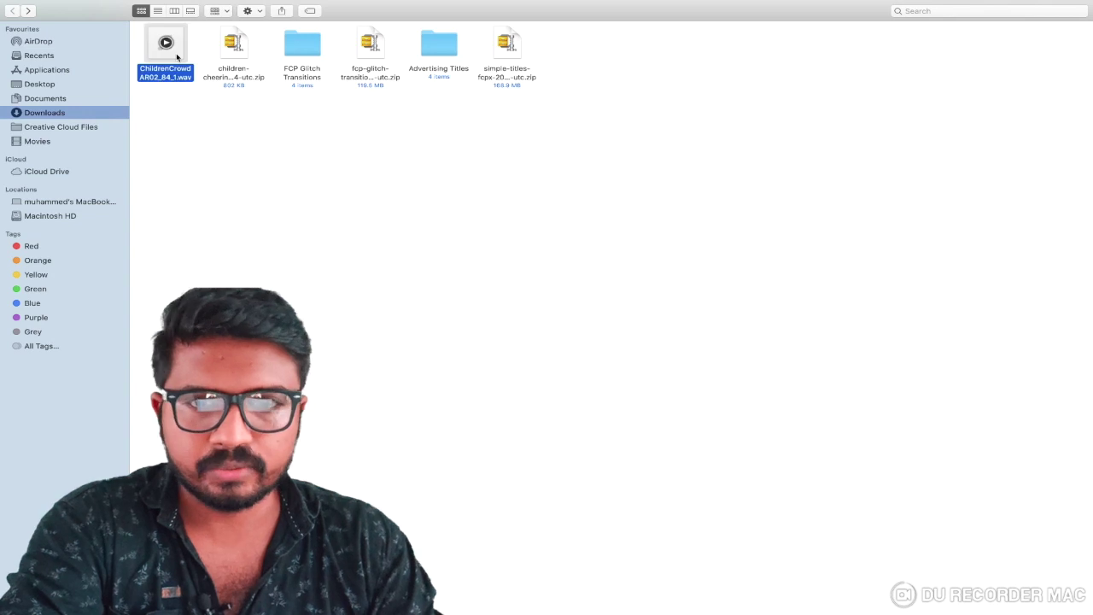
right_click(176, 57)
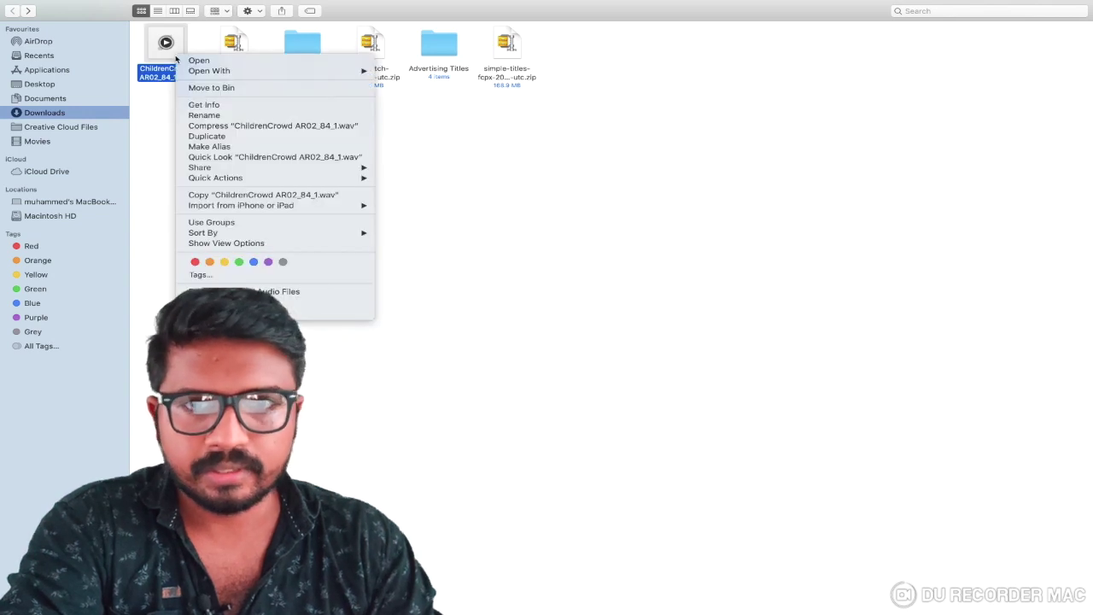
click(223, 196)
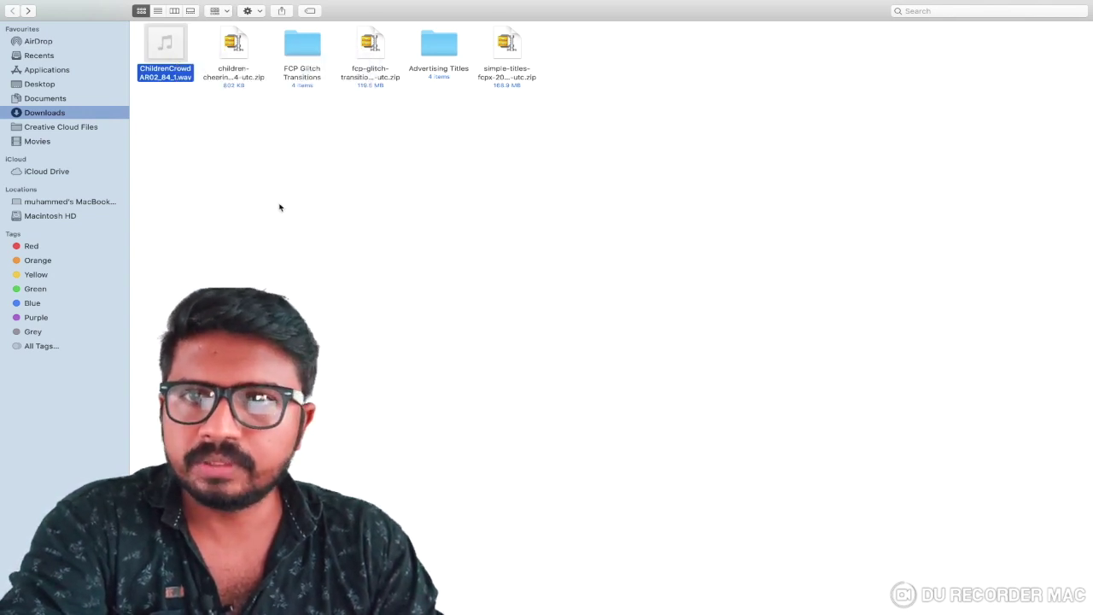
click(16, 6)
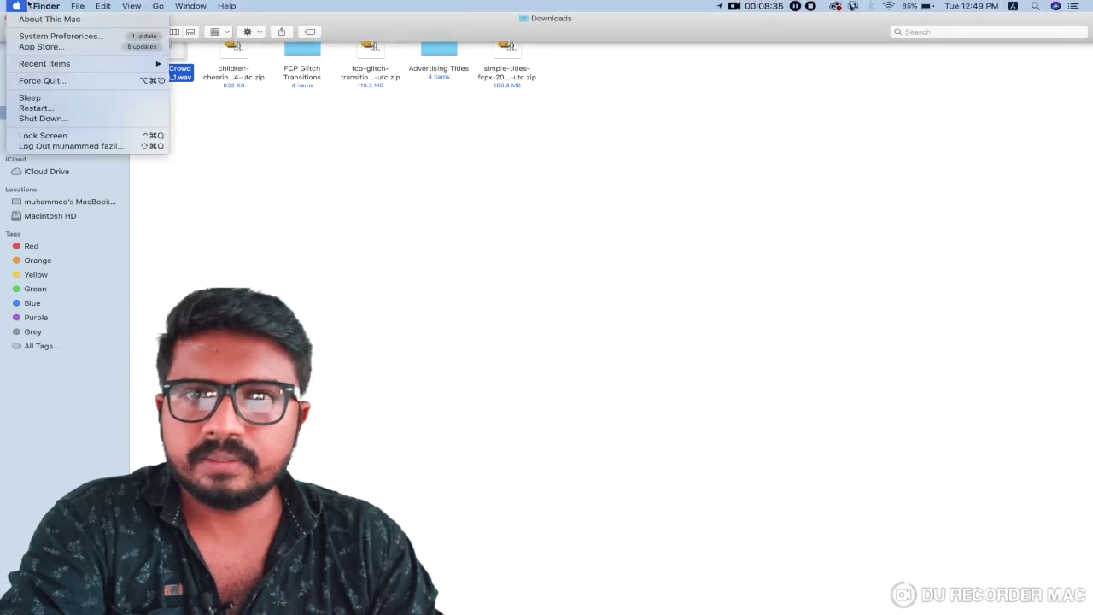
click(191, 181)
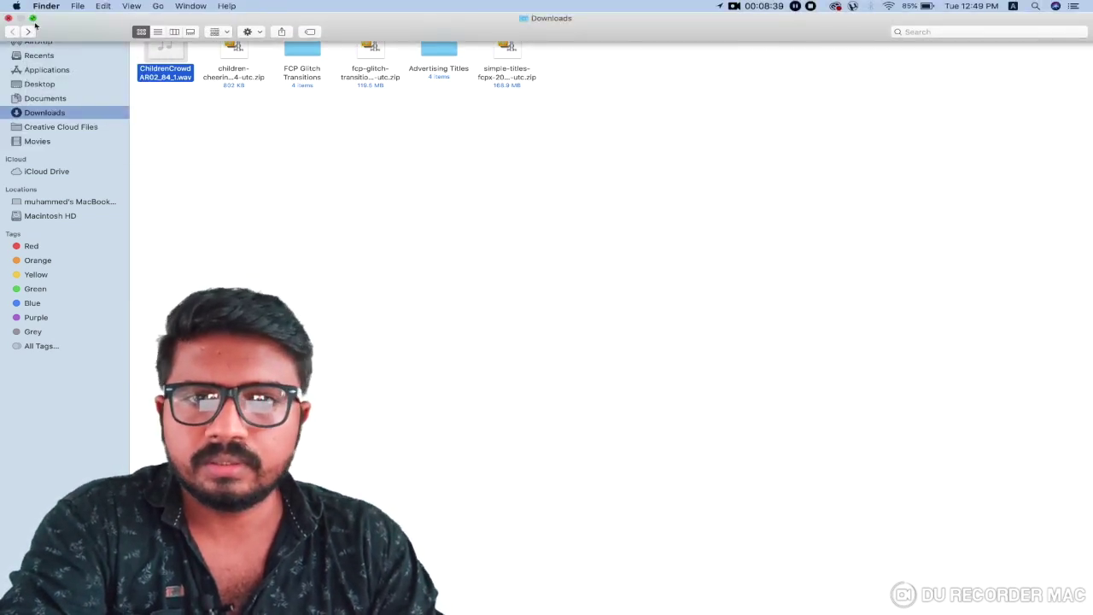
- Close the Downloads window and the unarchiver, and minimize Firefox to show the desktop
click(33, 18)
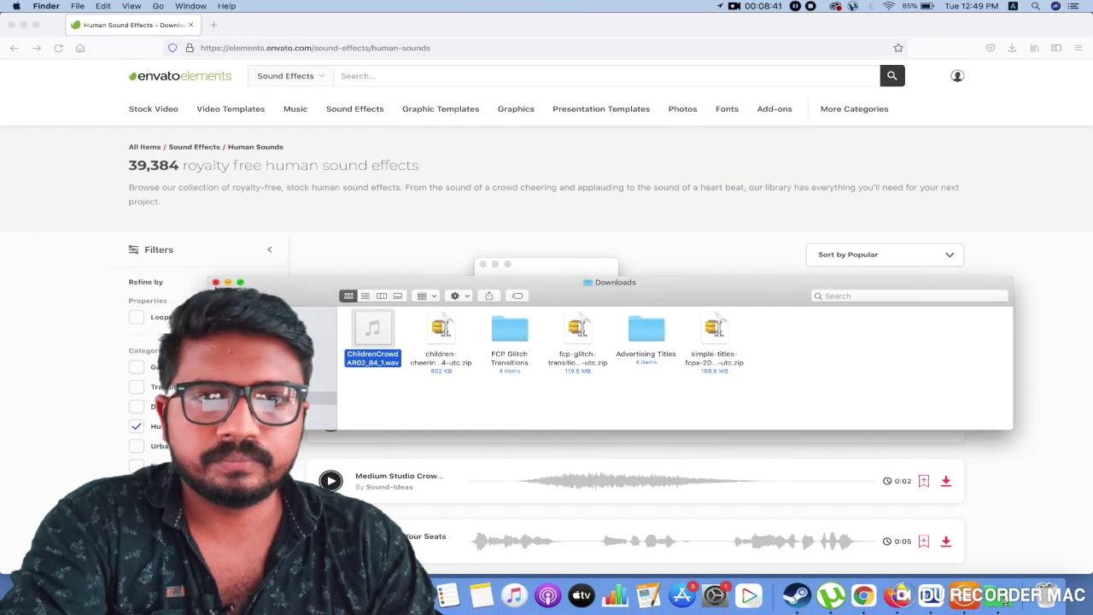
click(216, 282)
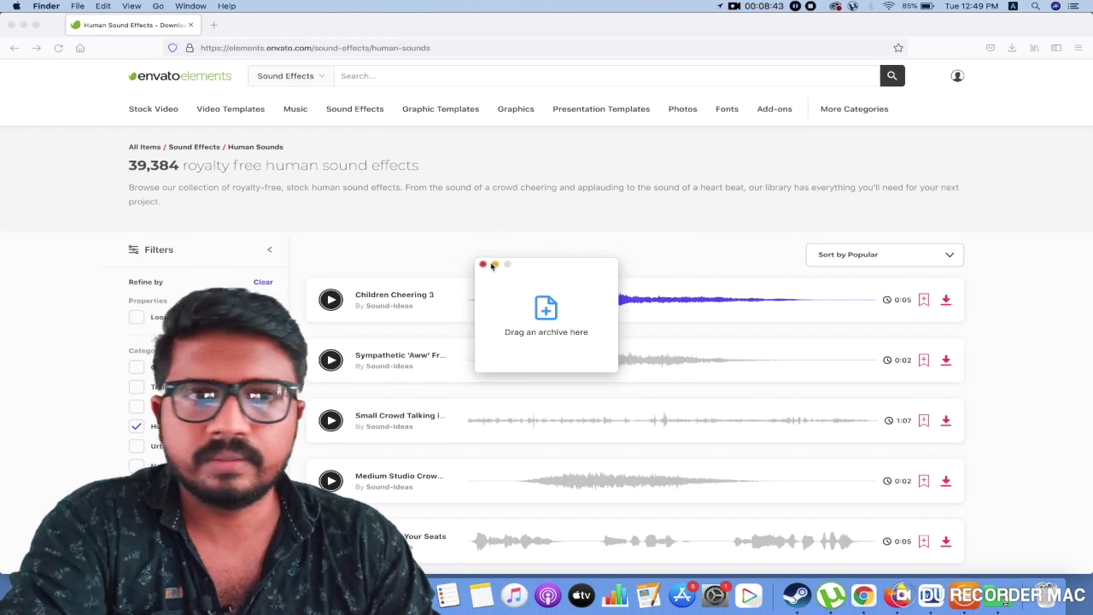
click(484, 264)
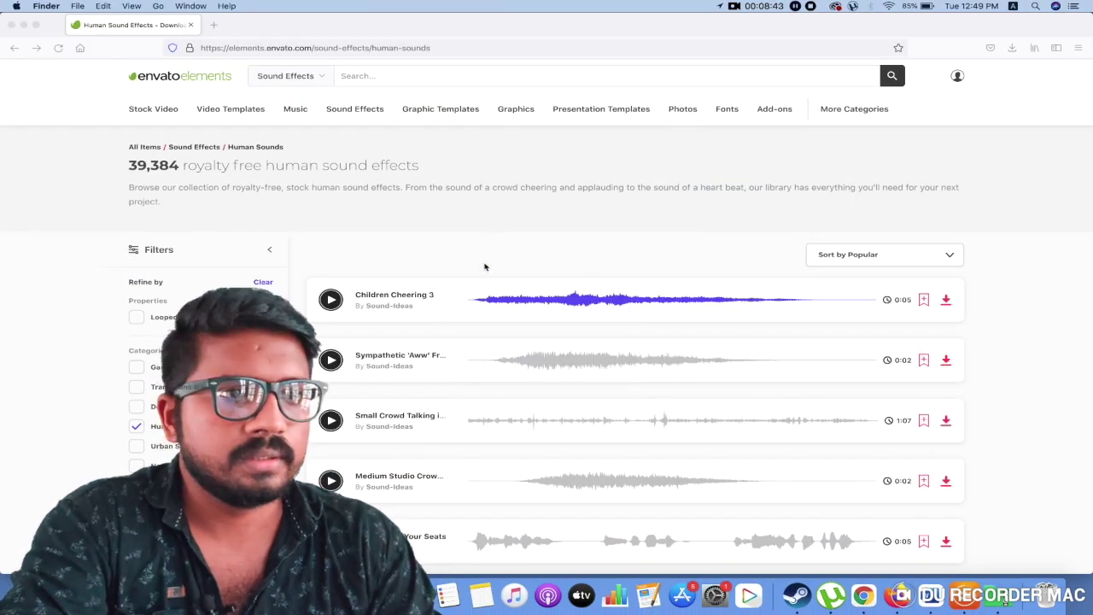
click(24, 24)
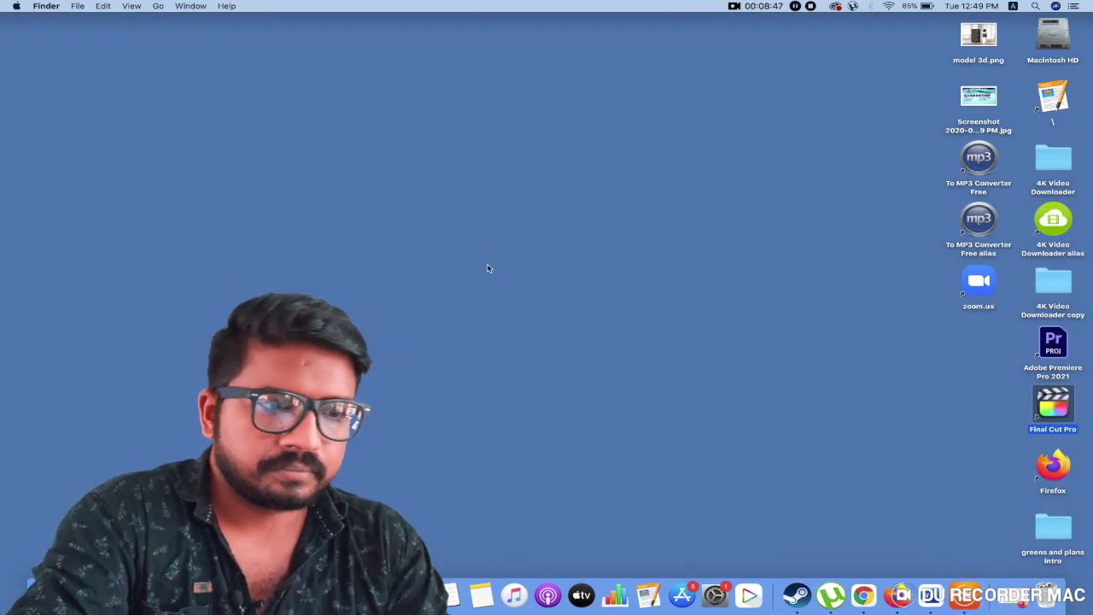
click(849, 377)
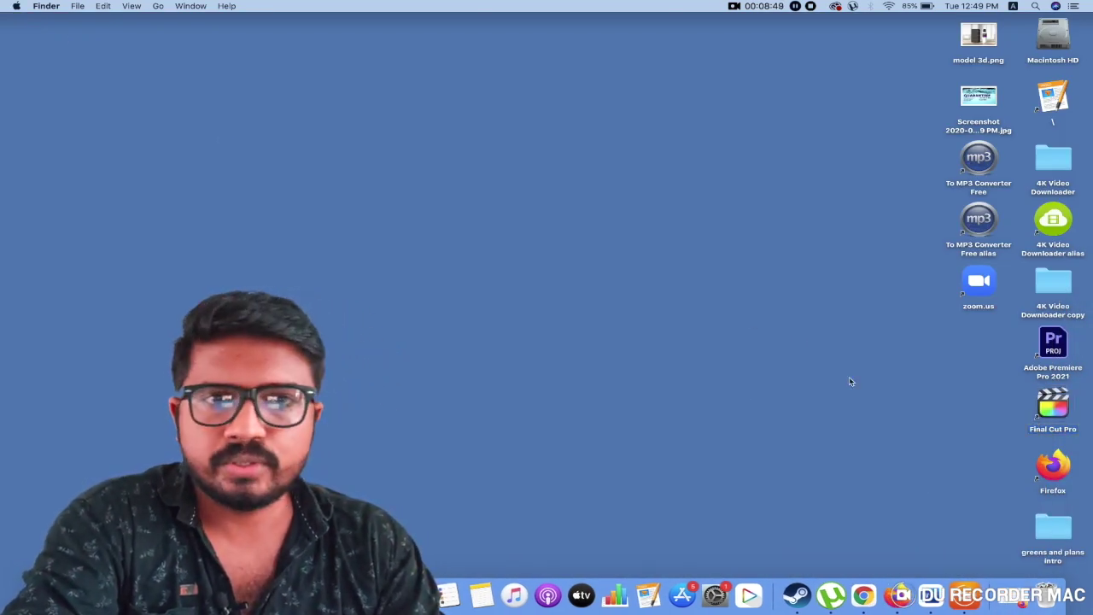
- Open Macintosh HD and go to Library > Audio > Apple Loops > Apple > Final Cut Pro Sound Effects
double_click(1063, 45)
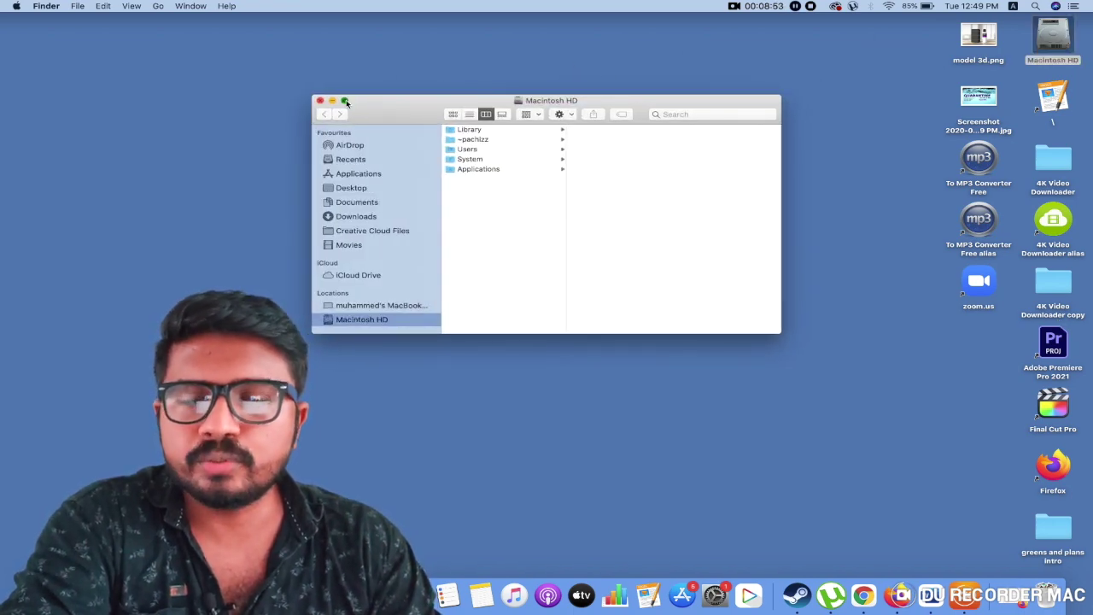
click(345, 101)
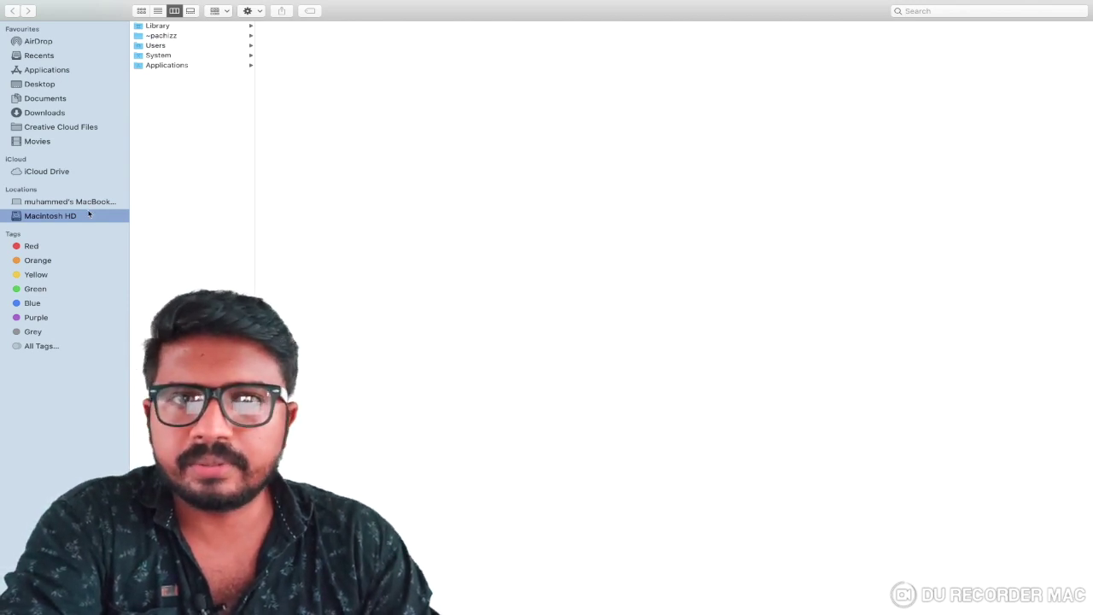
click(166, 27)
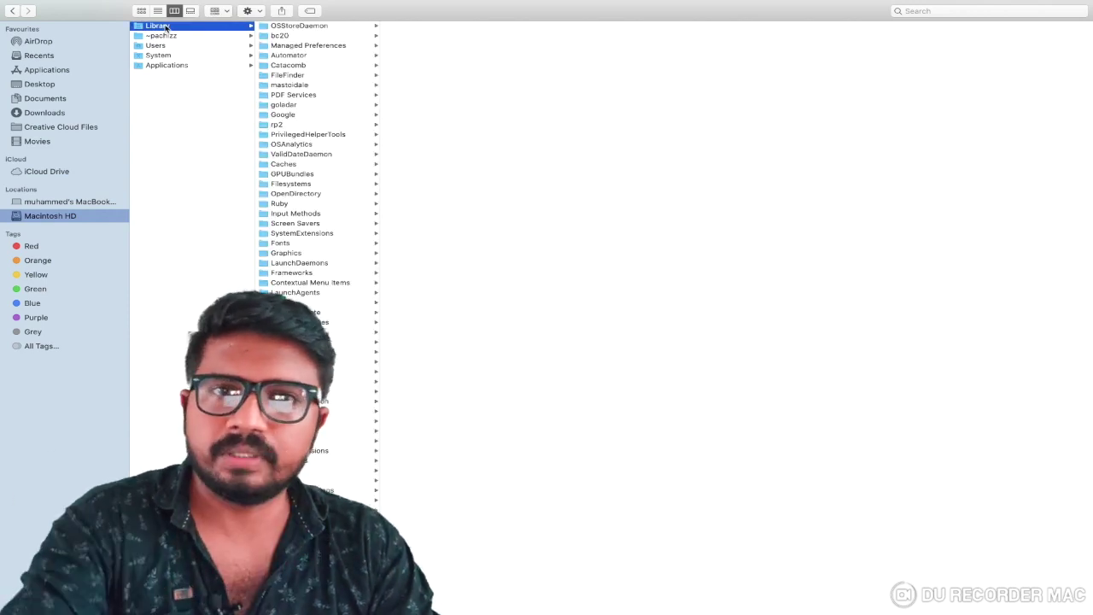
click(286, 105)
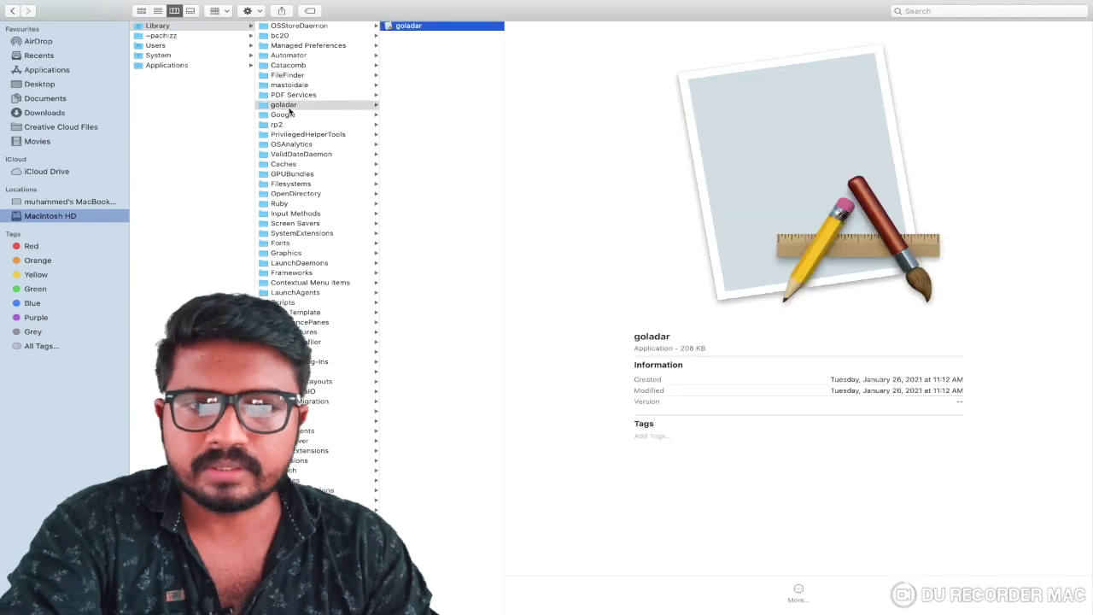
scroll(327, 269, down, 3)
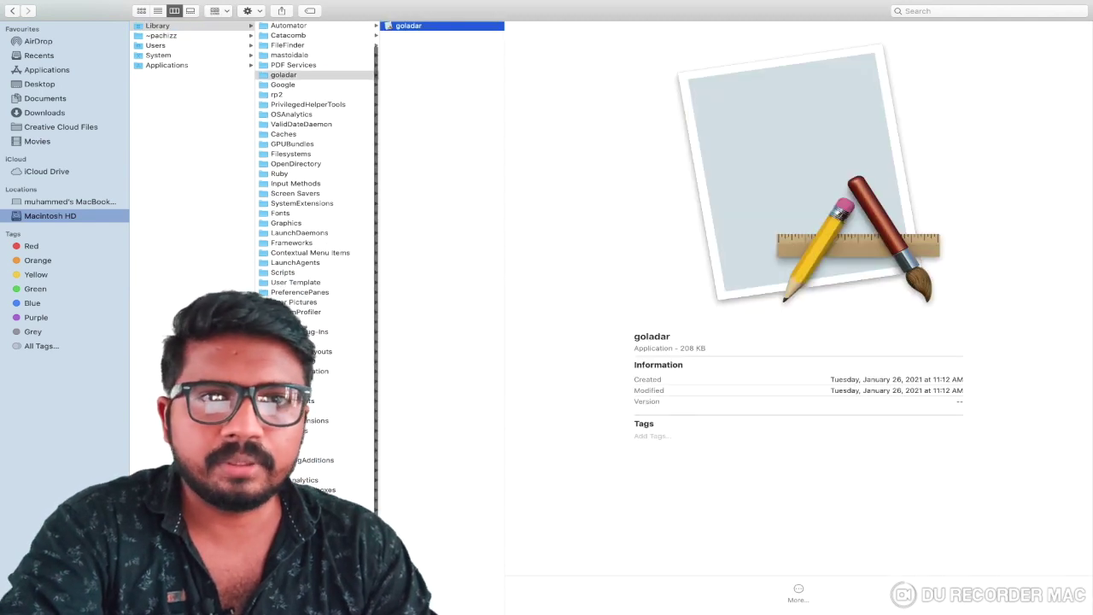
click(342, 381)
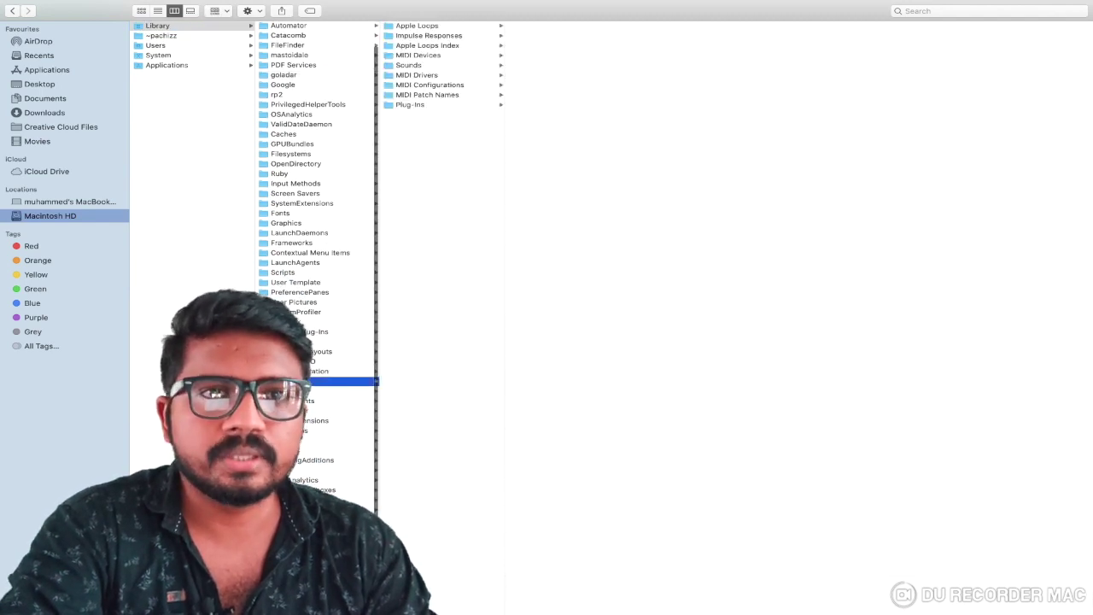
click(447, 27)
click(531, 27)
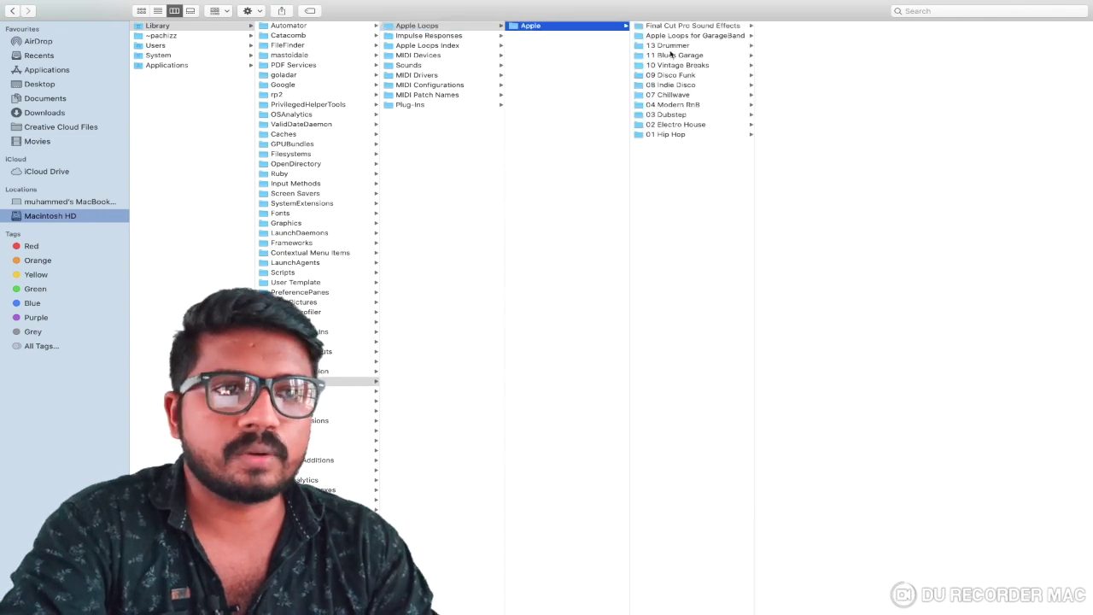
click(707, 26)
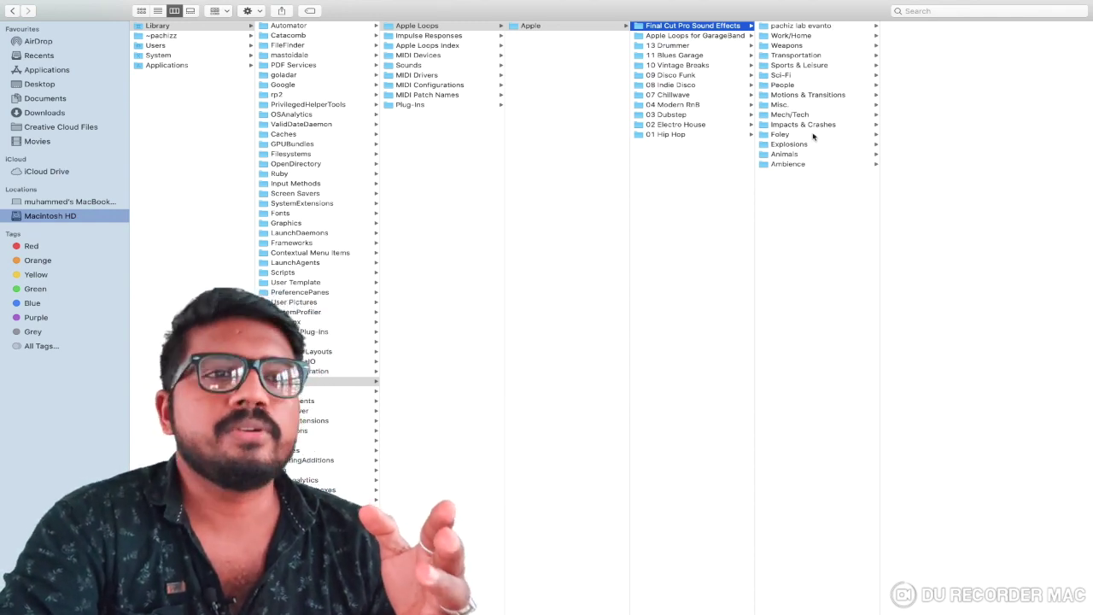
- Inspect the pachiz lab evanto folder's Get Info details, then open the folder
right_click(793, 28)
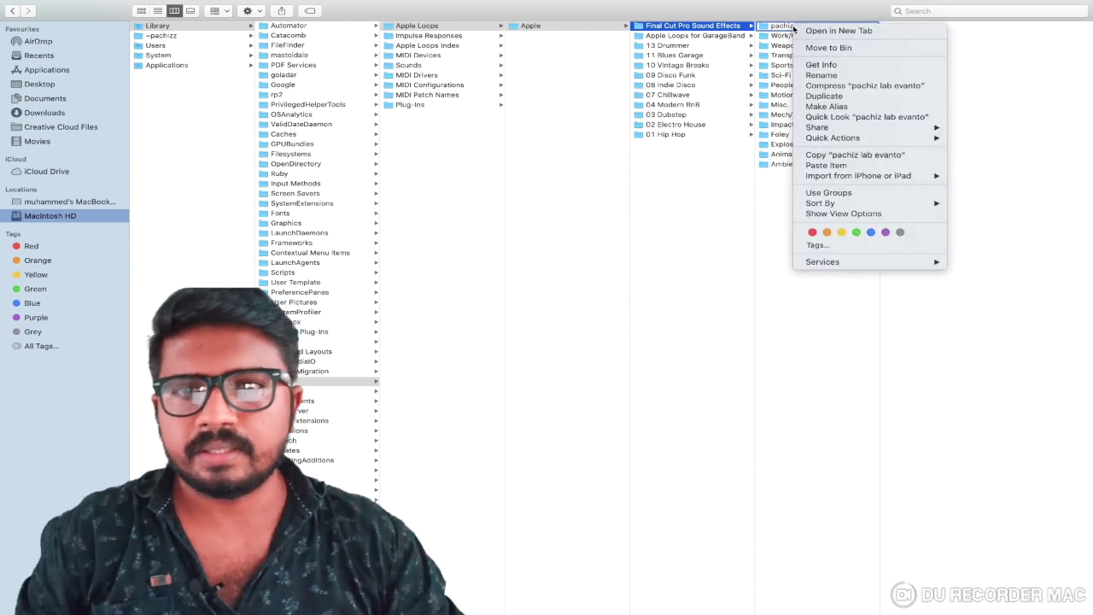
click(821, 65)
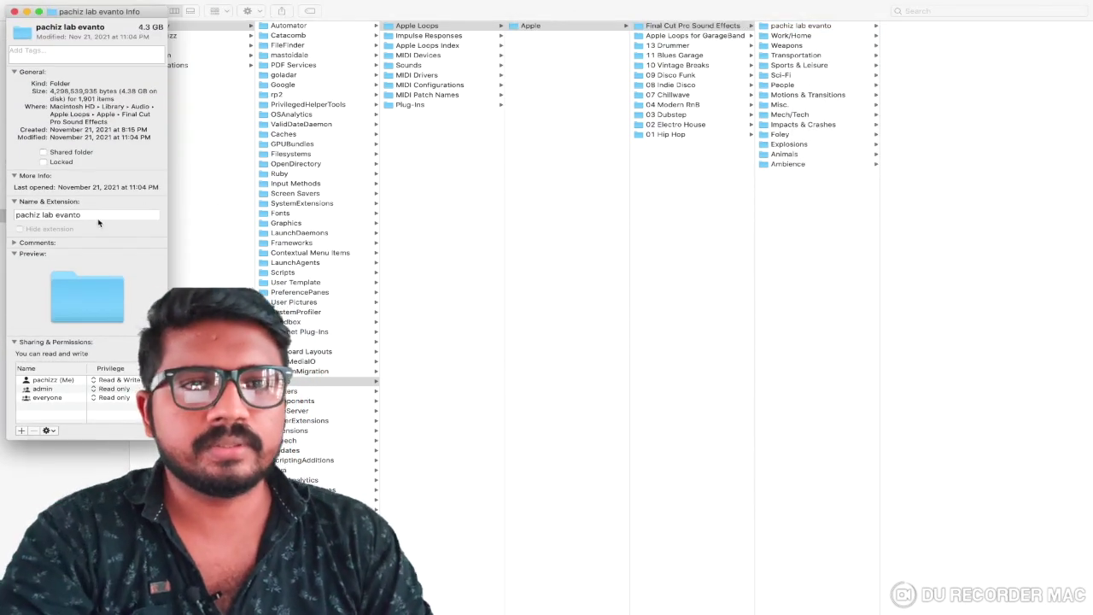
click(123, 215)
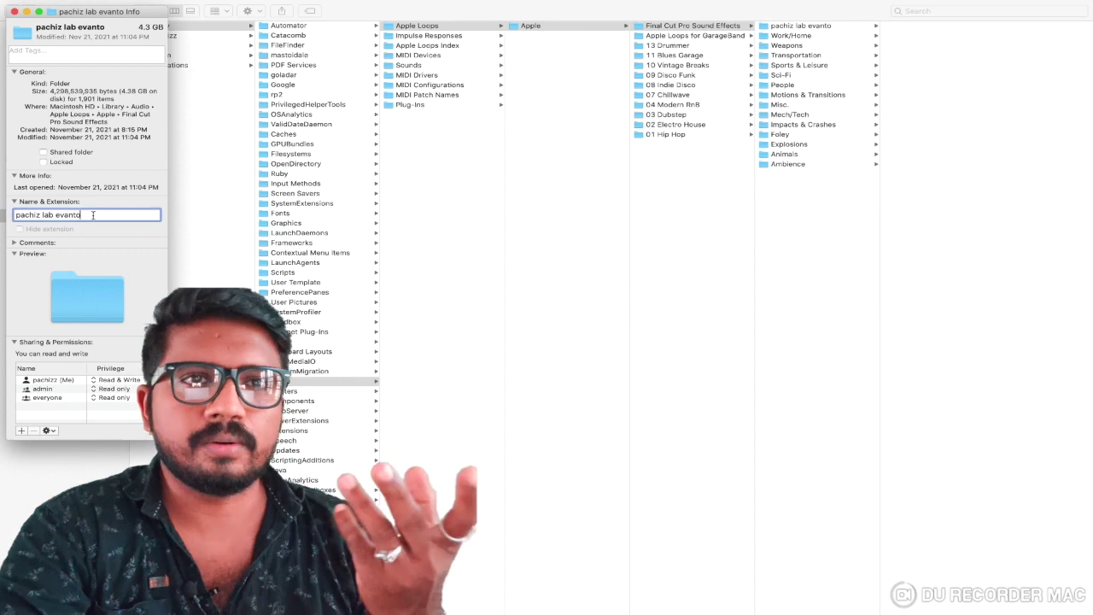
click(13, 11)
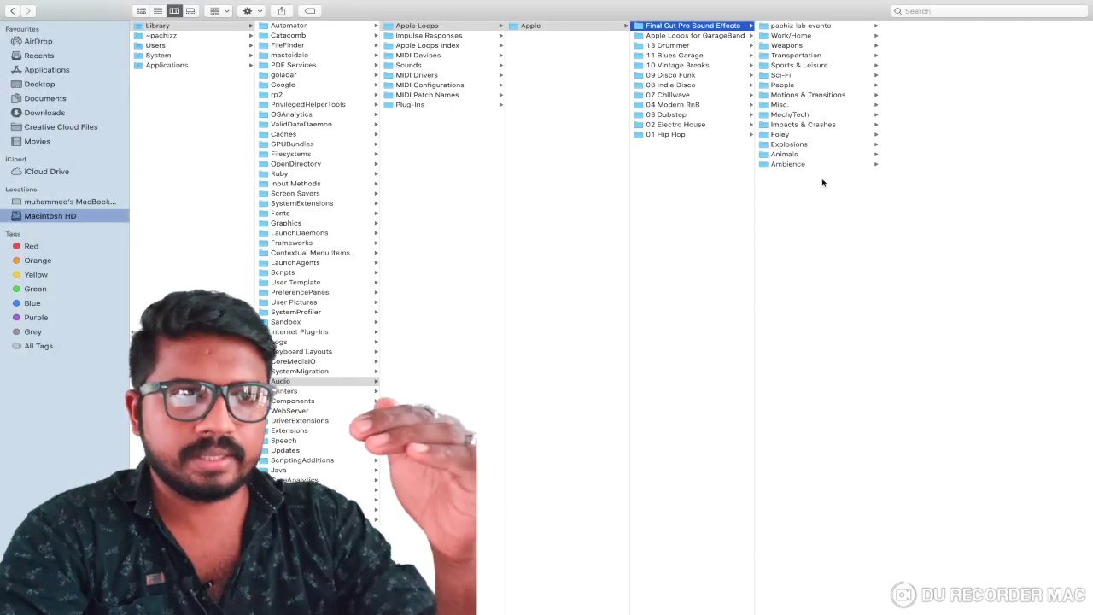
click(824, 25)
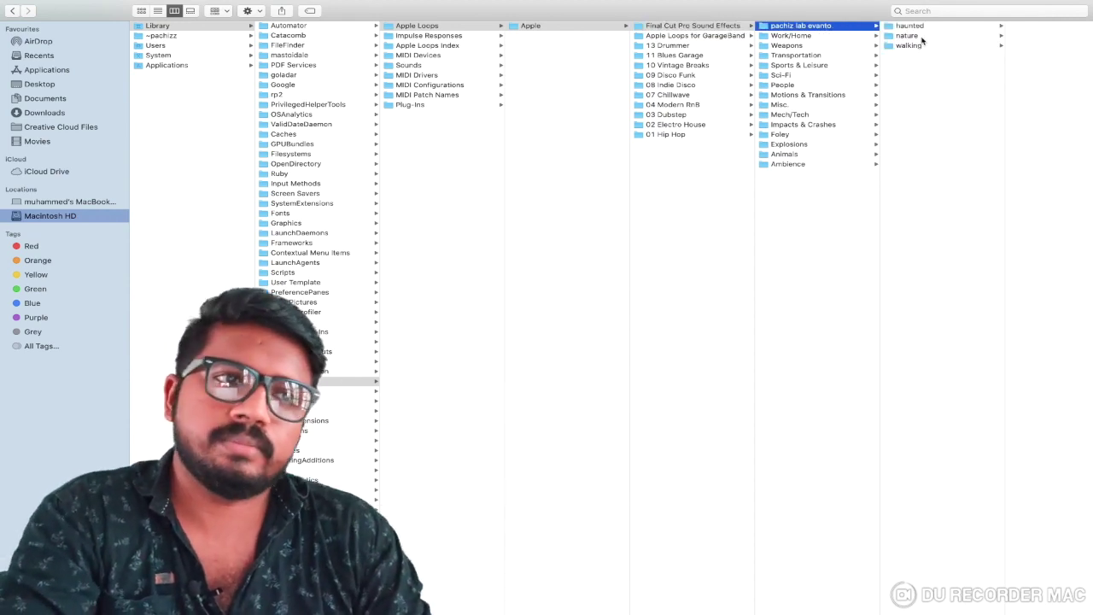
- Create a new folder named 'human' inside pachiz lab evanto
right_click(905, 78)
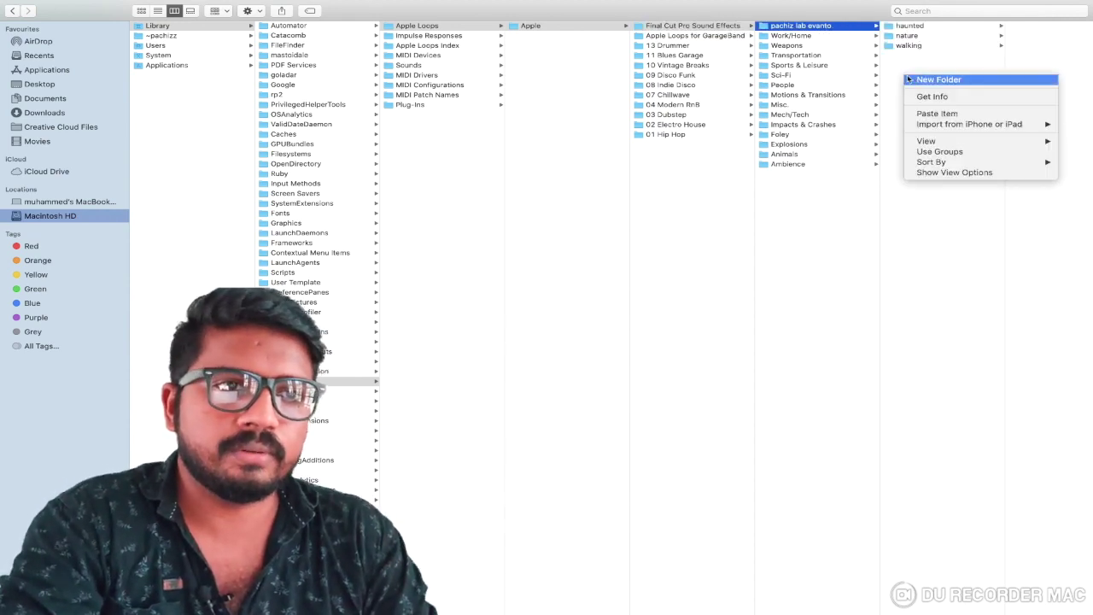
click(913, 78)
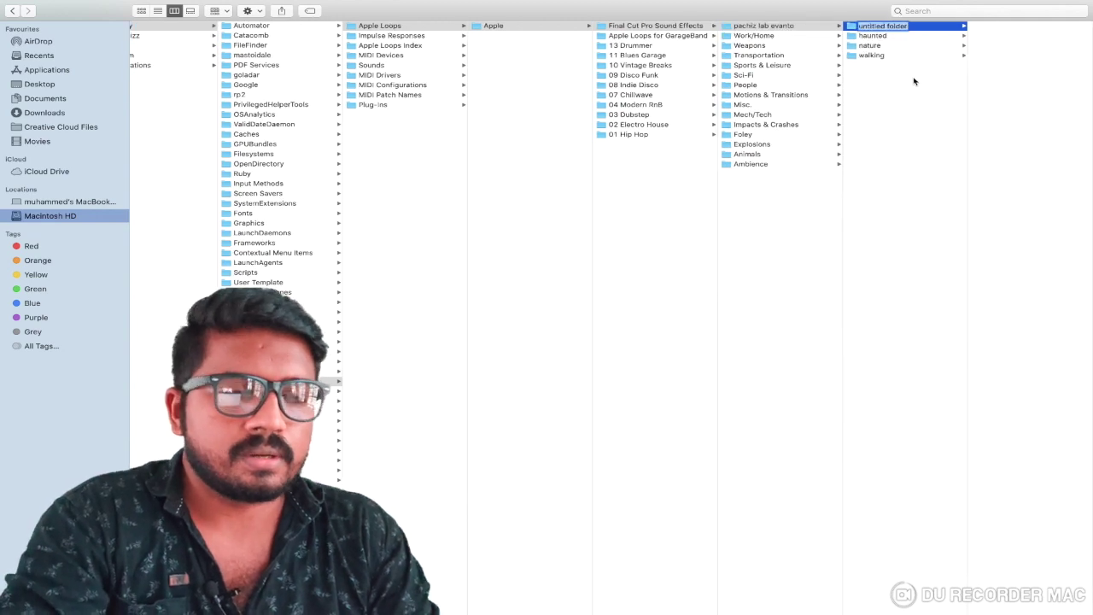
text(human)
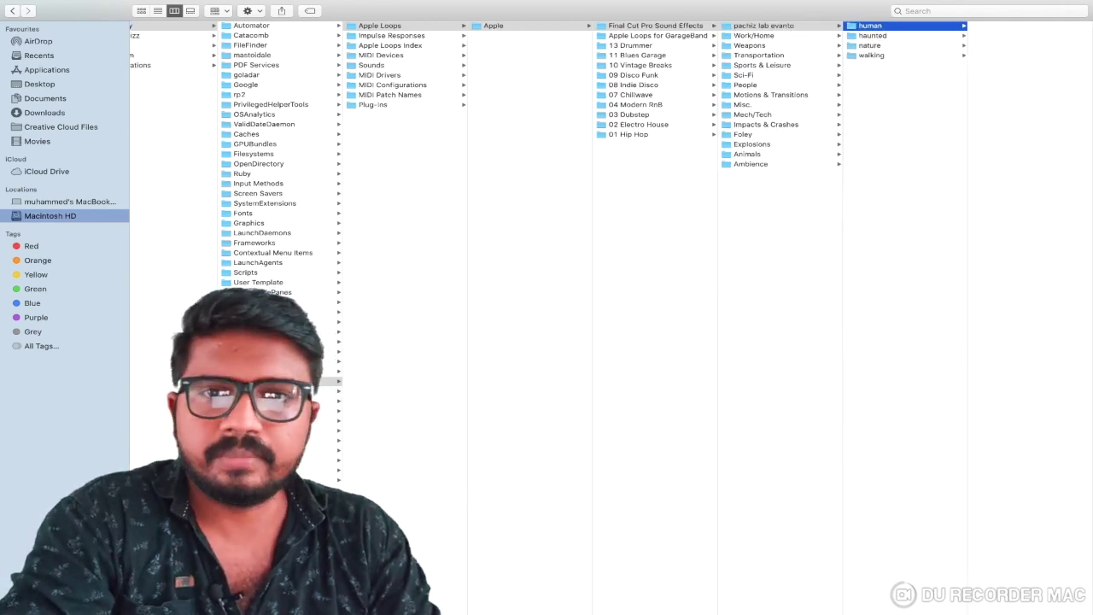
- Check the haunted folder's Get Info details for comparison
click(871, 36)
right_click(871, 36)
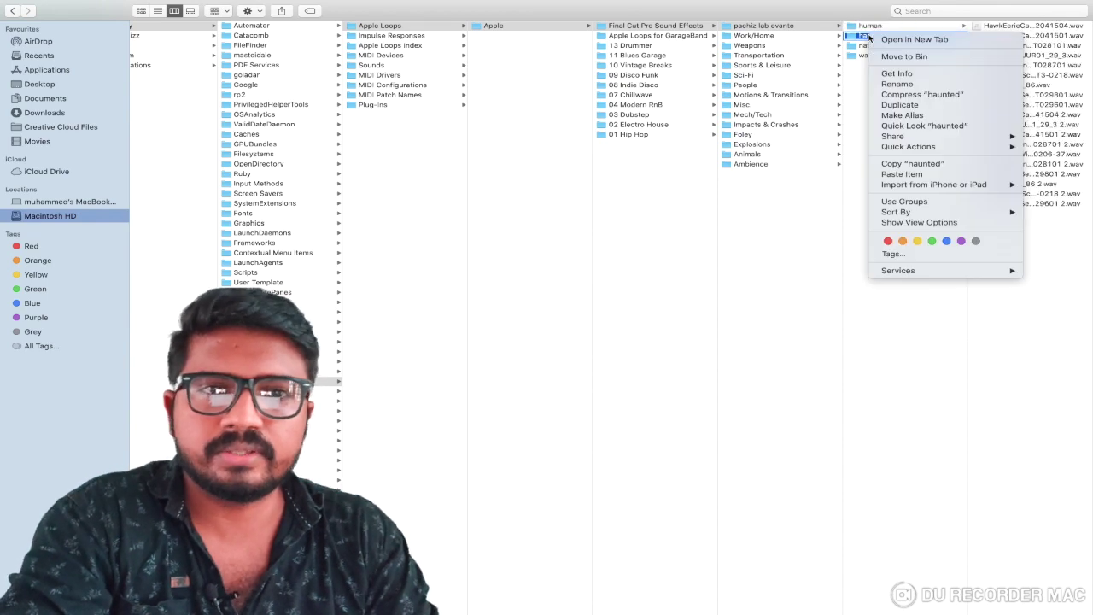
click(895, 74)
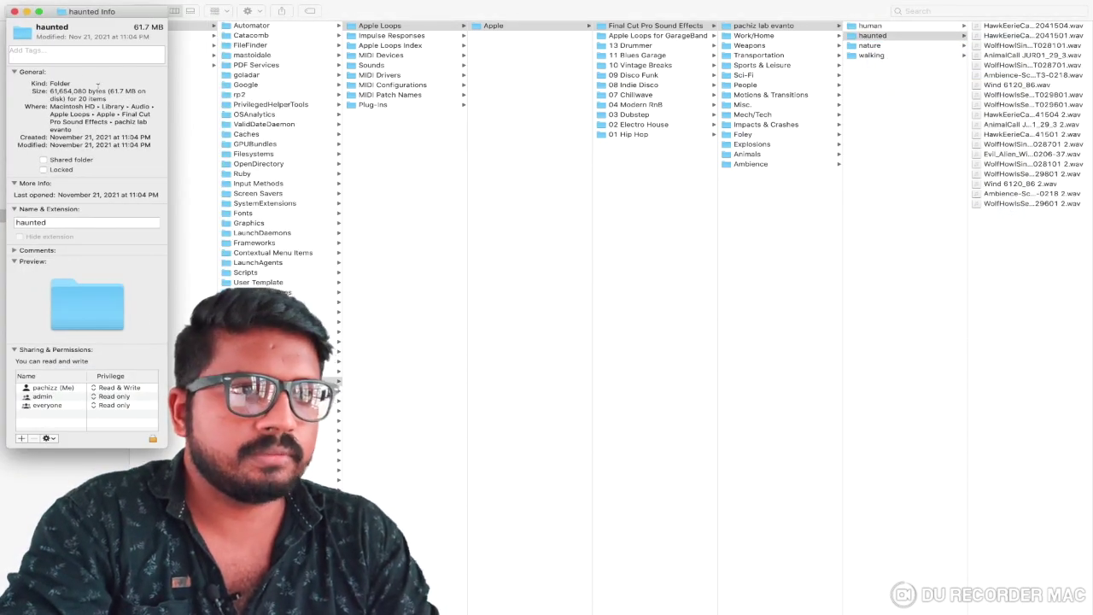
click(15, 12)
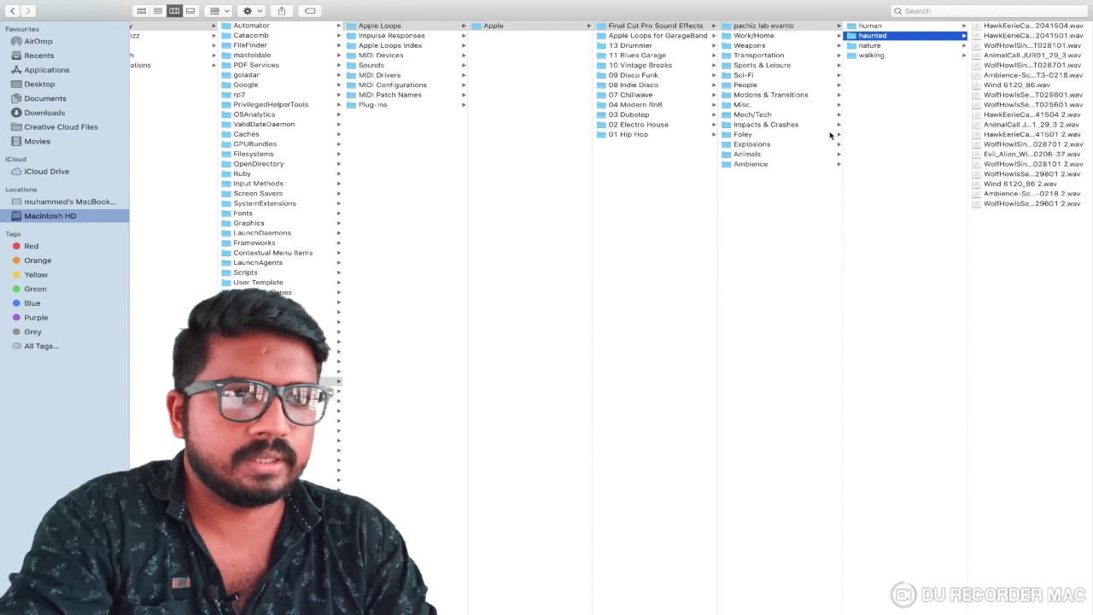
- Paste the children-crowd .wav file into the human folder
click(885, 27)
right_click(1004, 60)
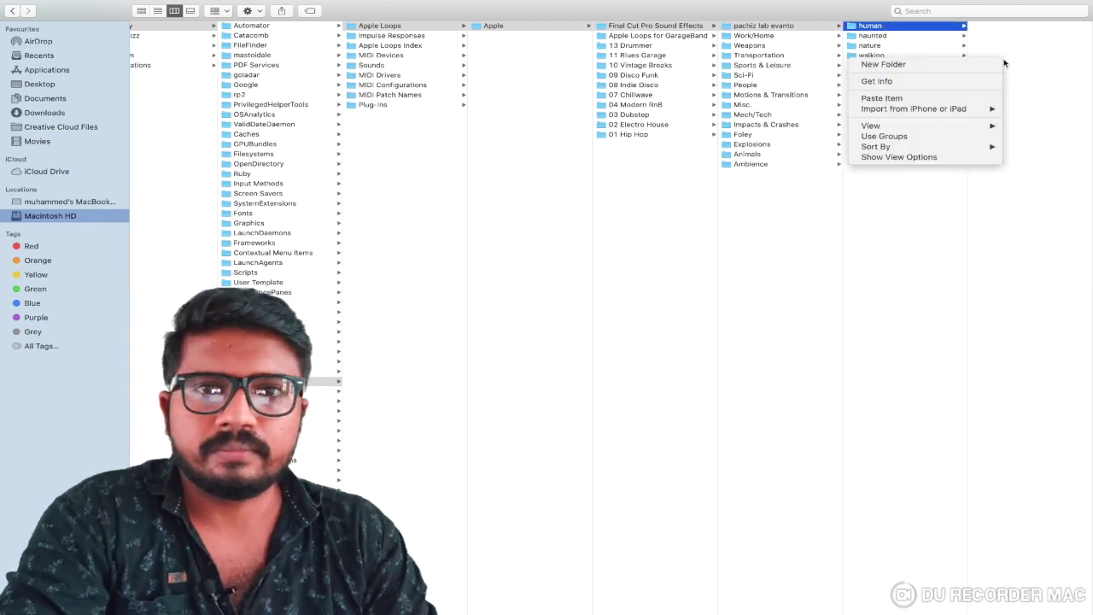
click(881, 99)
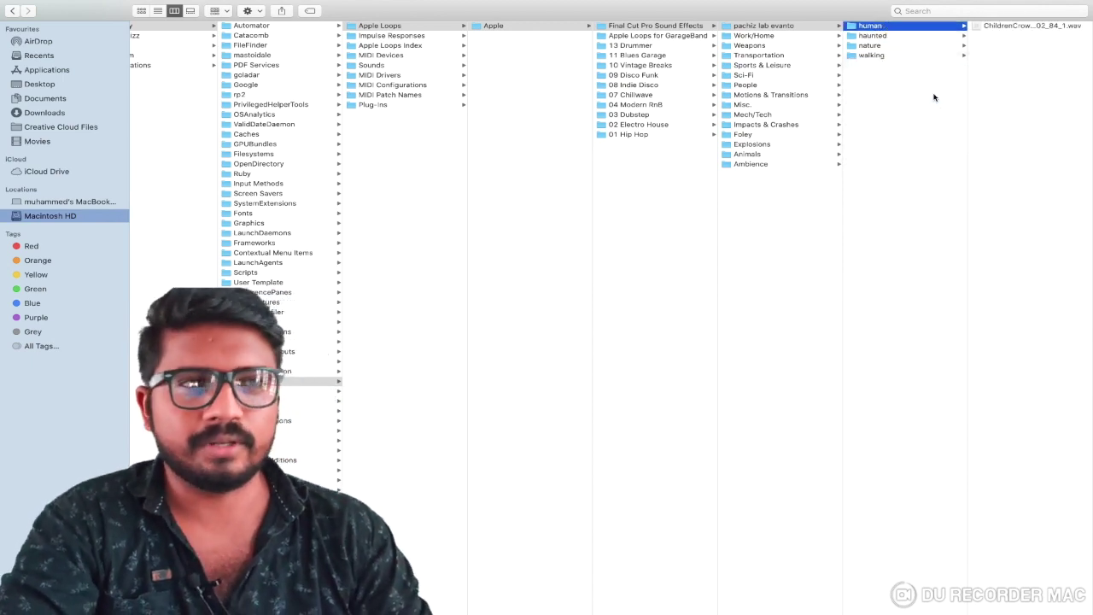
- Exit full screen, close the Finder window, and launch Final Cut Pro from the desktop
click(33, 18)
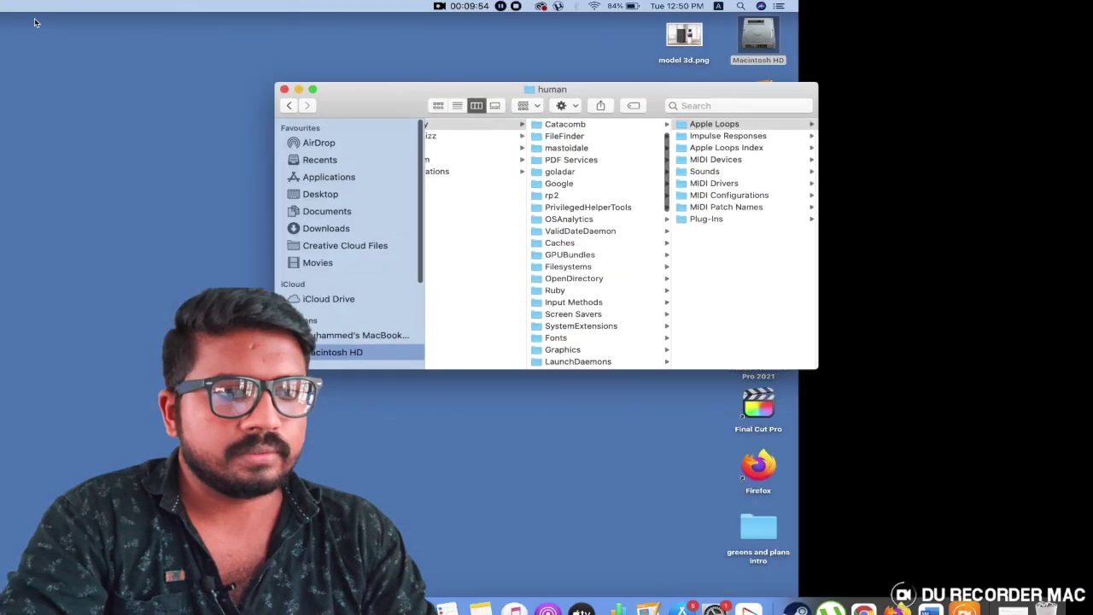
click(318, 101)
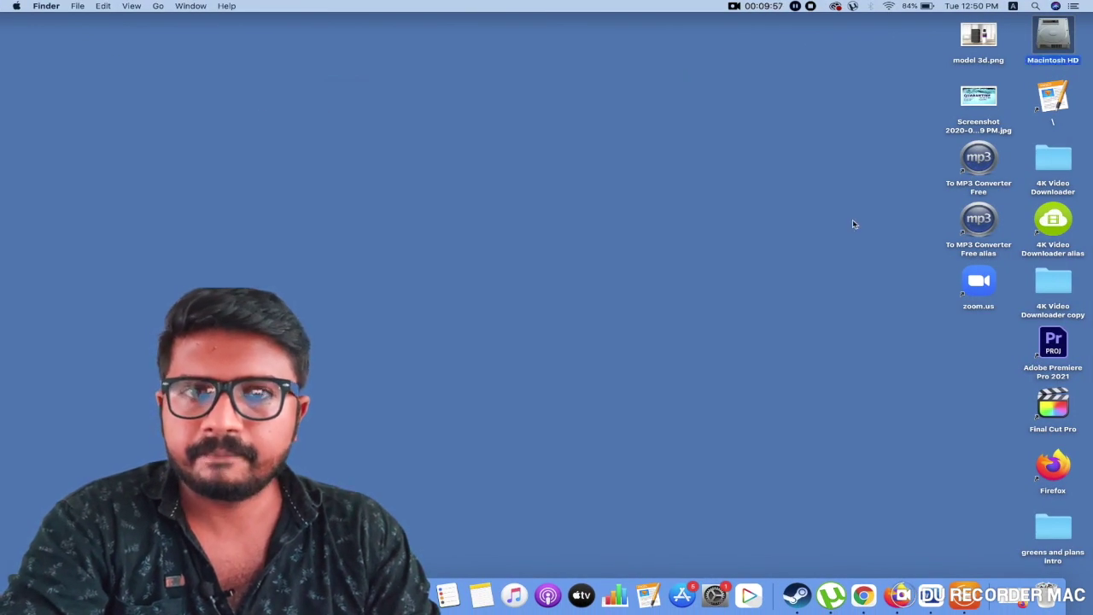
double_click(1063, 394)
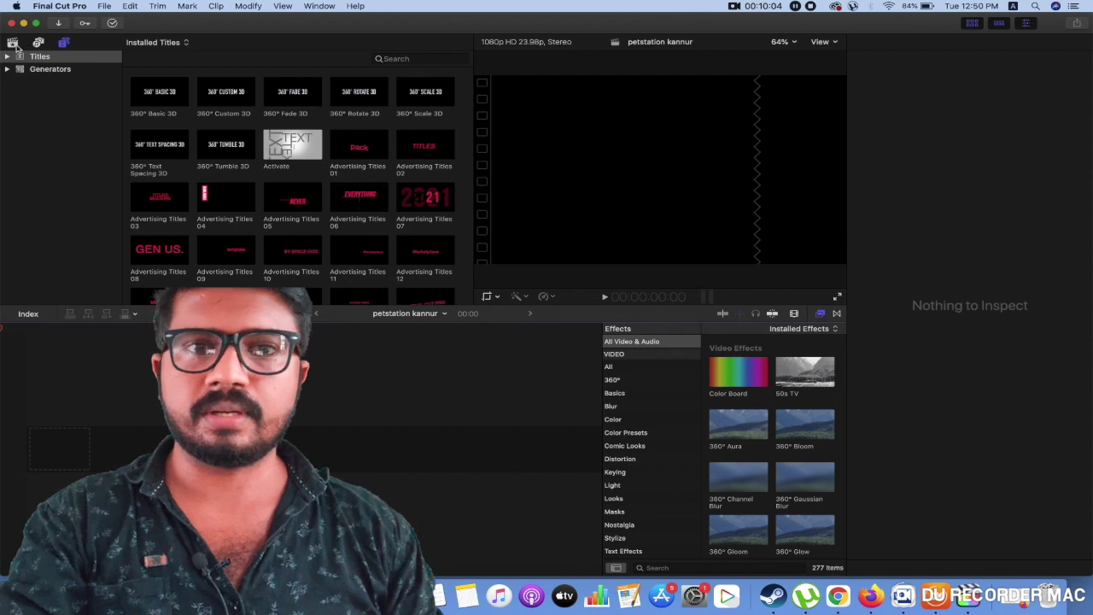
- Show the Sound Effects library under Photos and Audio and scroll its category list to find human
click(35, 45)
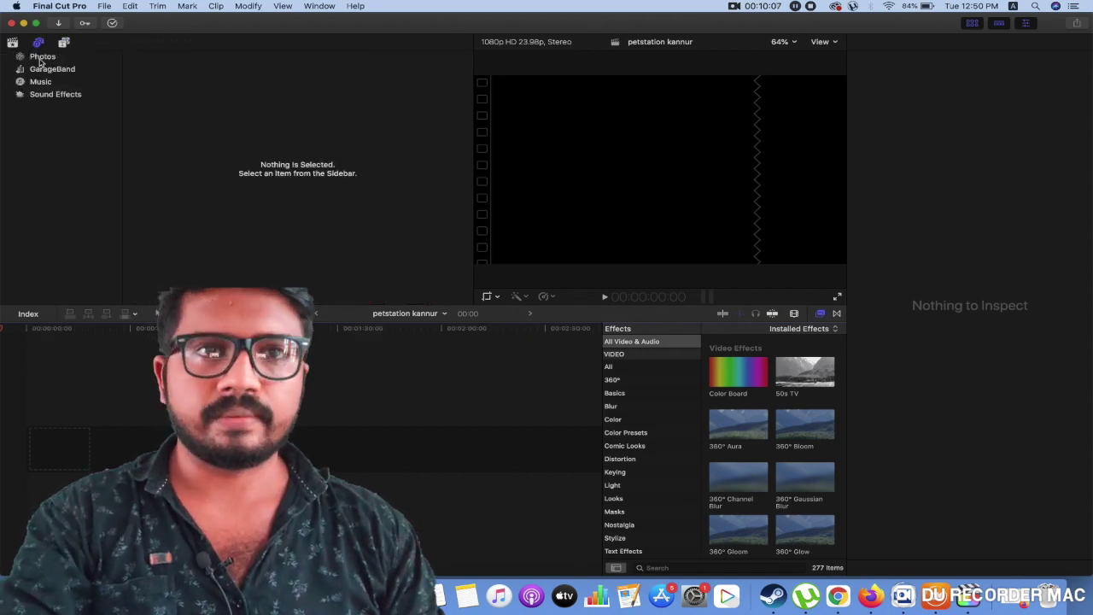
click(51, 94)
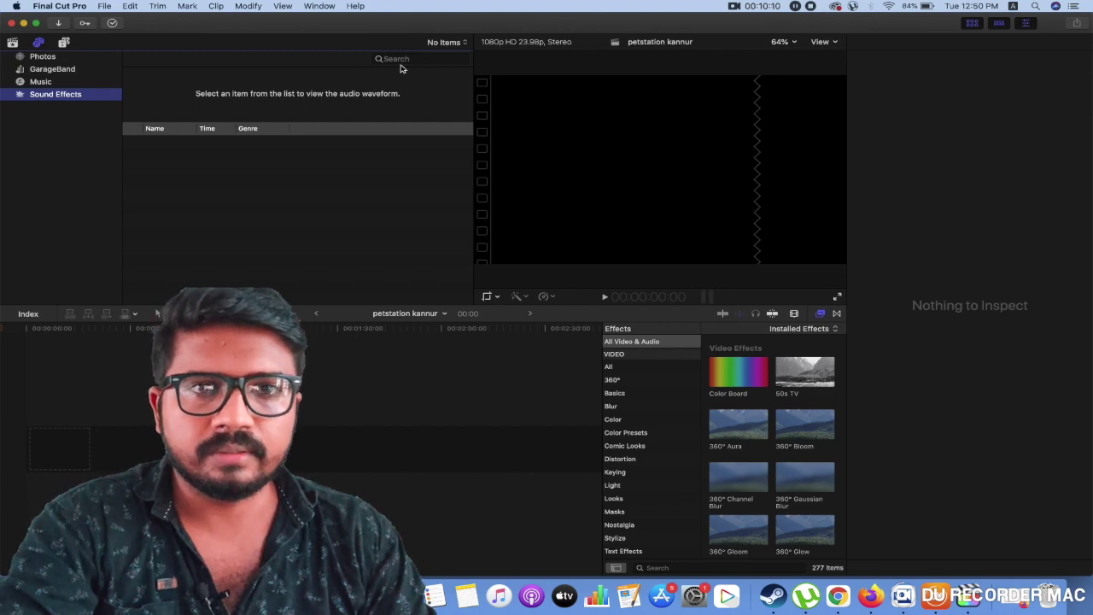
click(459, 42)
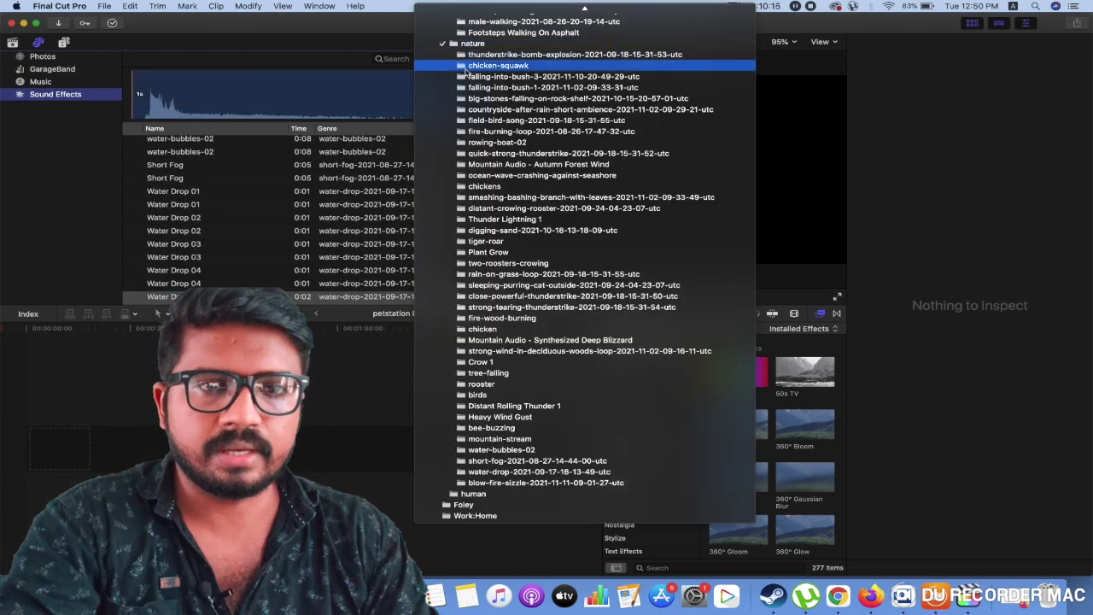
scroll(517, 247, up, 2)
scroll(536, 128, up, 10)
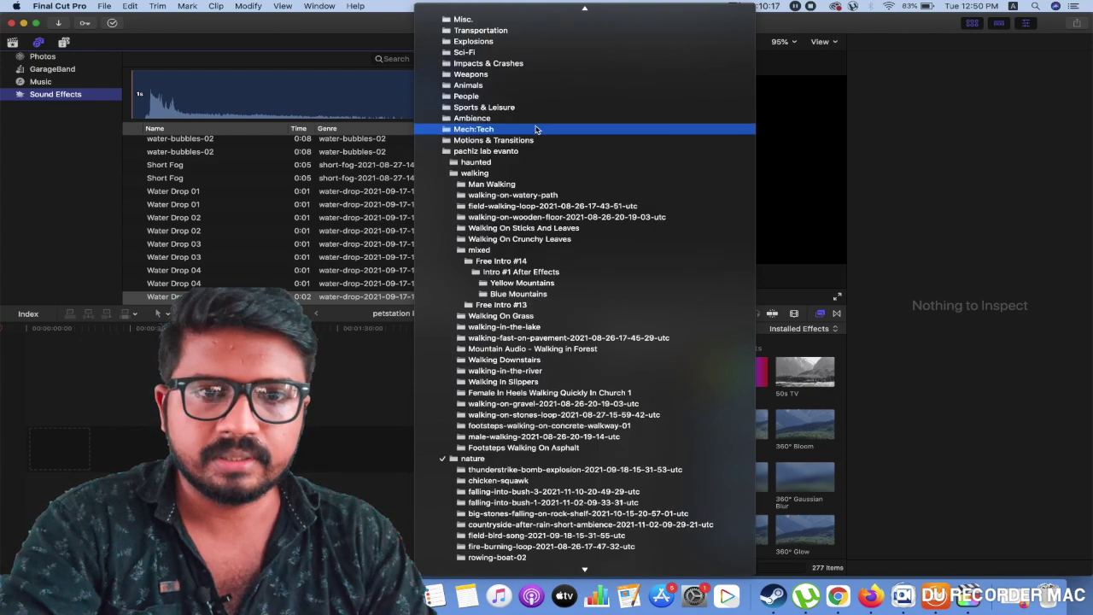
scroll(553, 238, down, 8)
scroll(554, 238, down, 2)
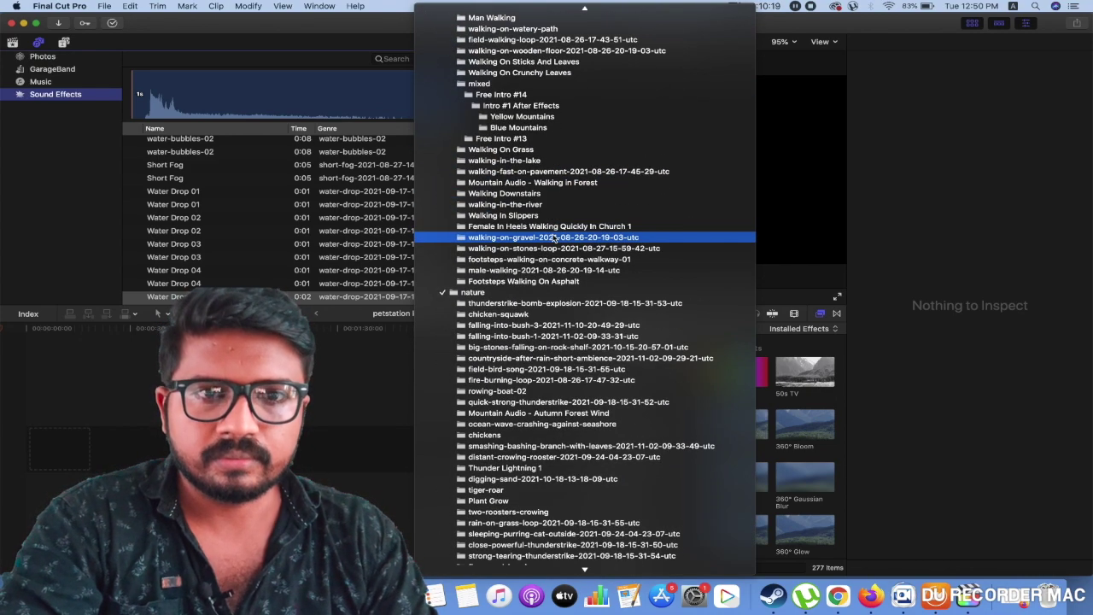
scroll(554, 237, down, 15)
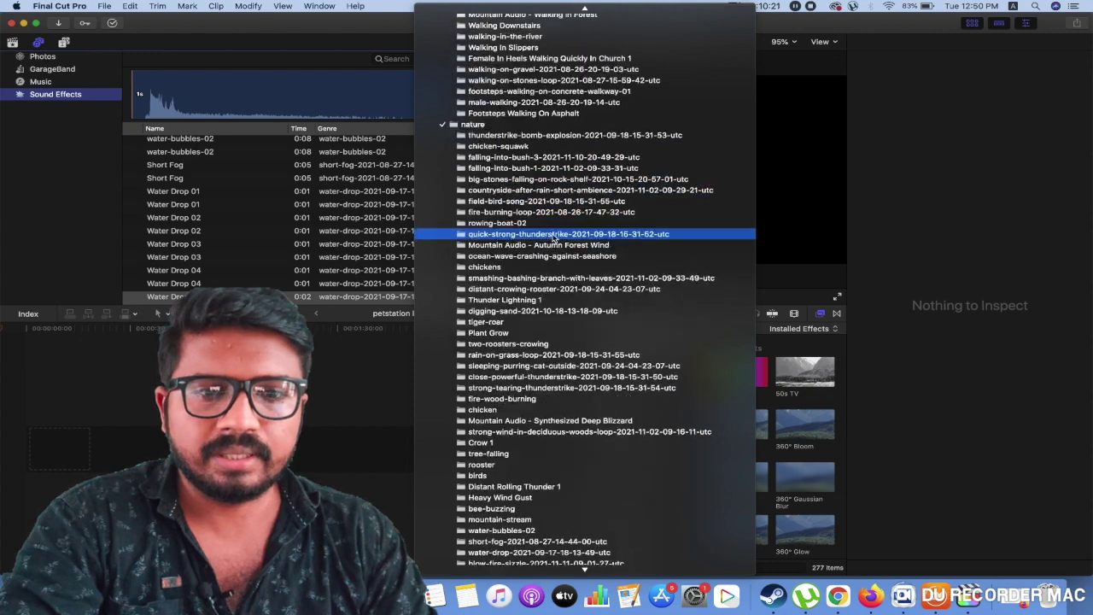
scroll(554, 237, down, 3)
scroll(554, 237, up, 12)
scroll(553, 237, up, 3)
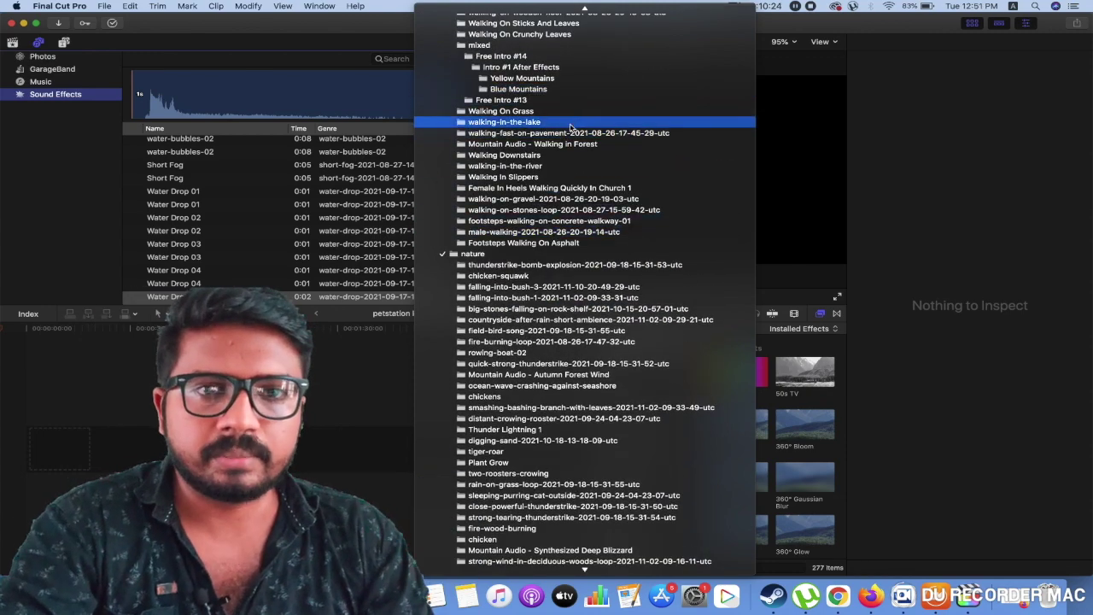
scroll(572, 126, up, 10)
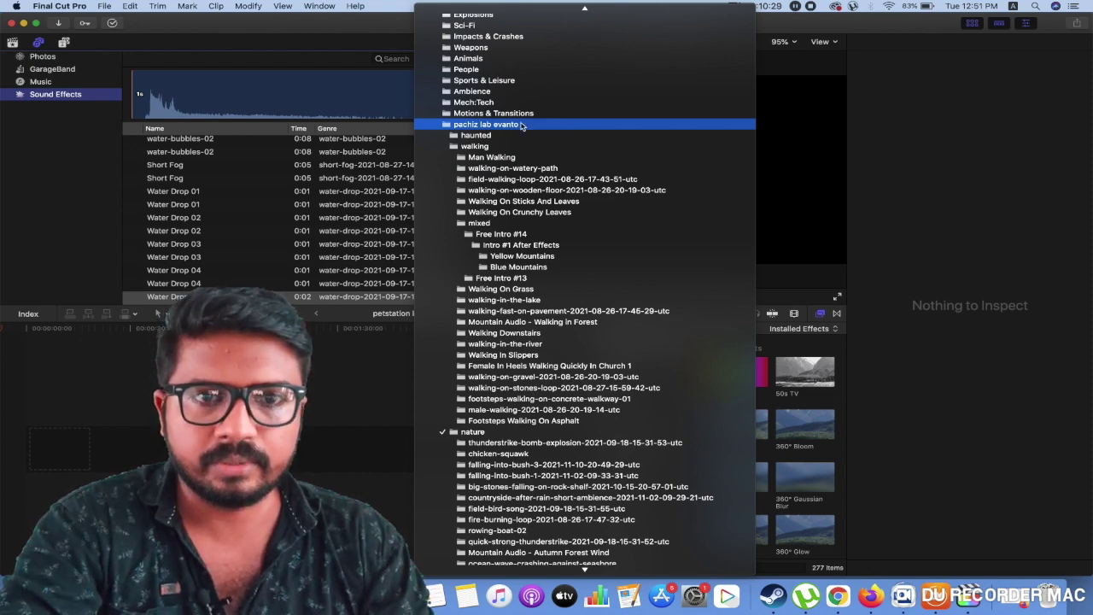
scroll(505, 181, down, 10)
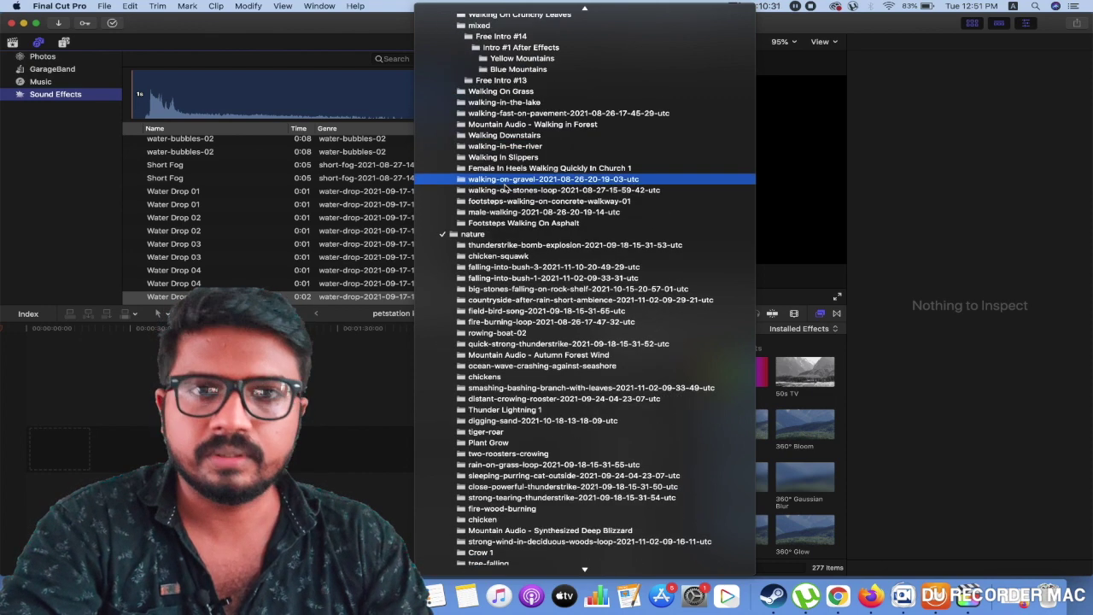
scroll(506, 185, down, 8)
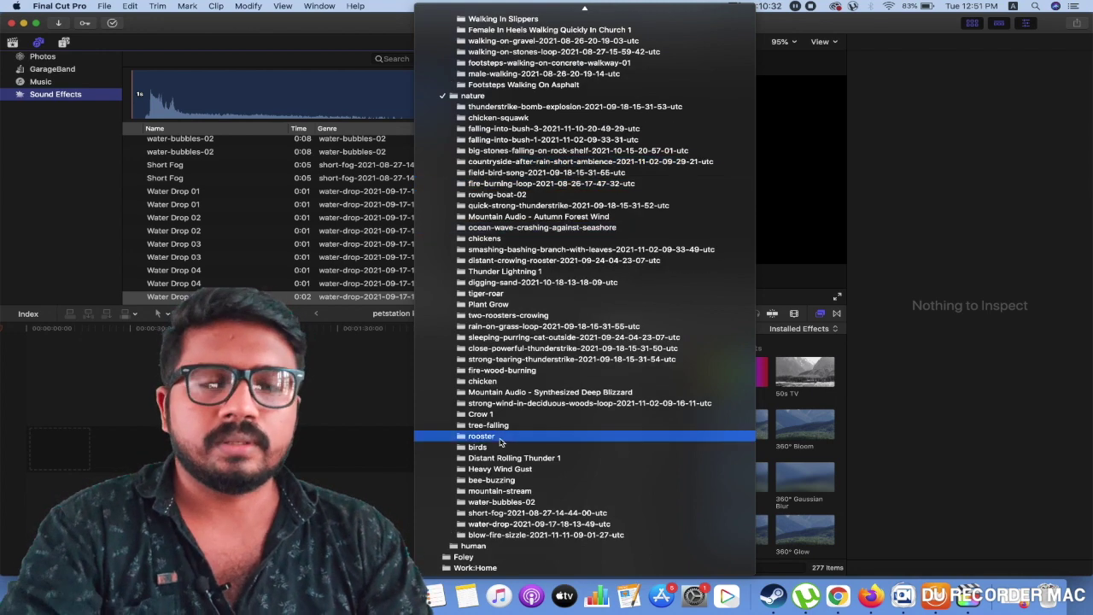
- Filter Sound Effects to the human category and preview ChildrenCrowd AR02_84_1
click(484, 546)
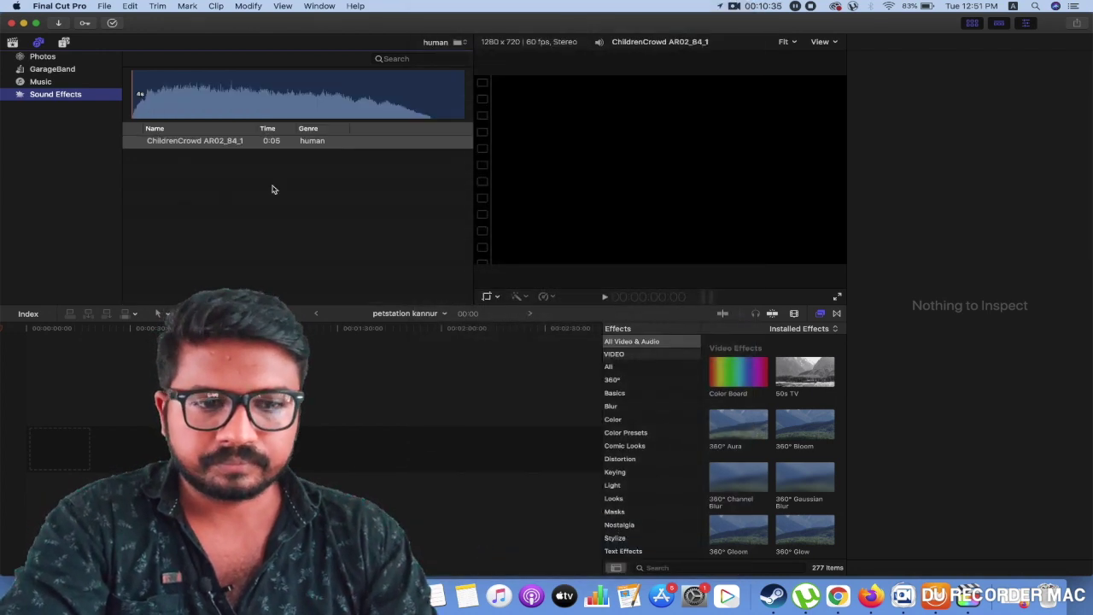
click(140, 101)
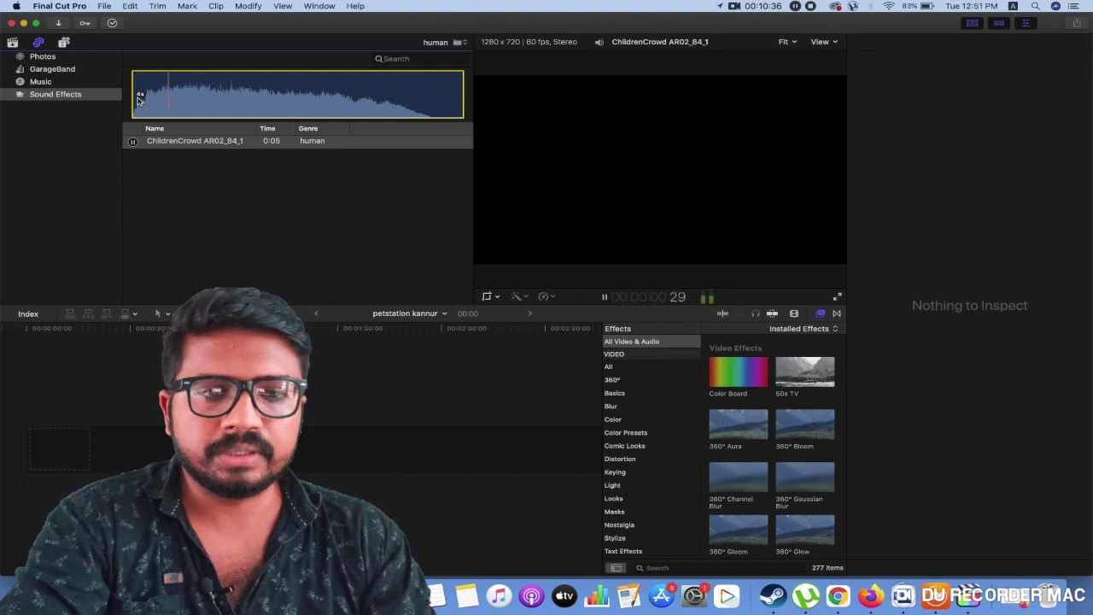